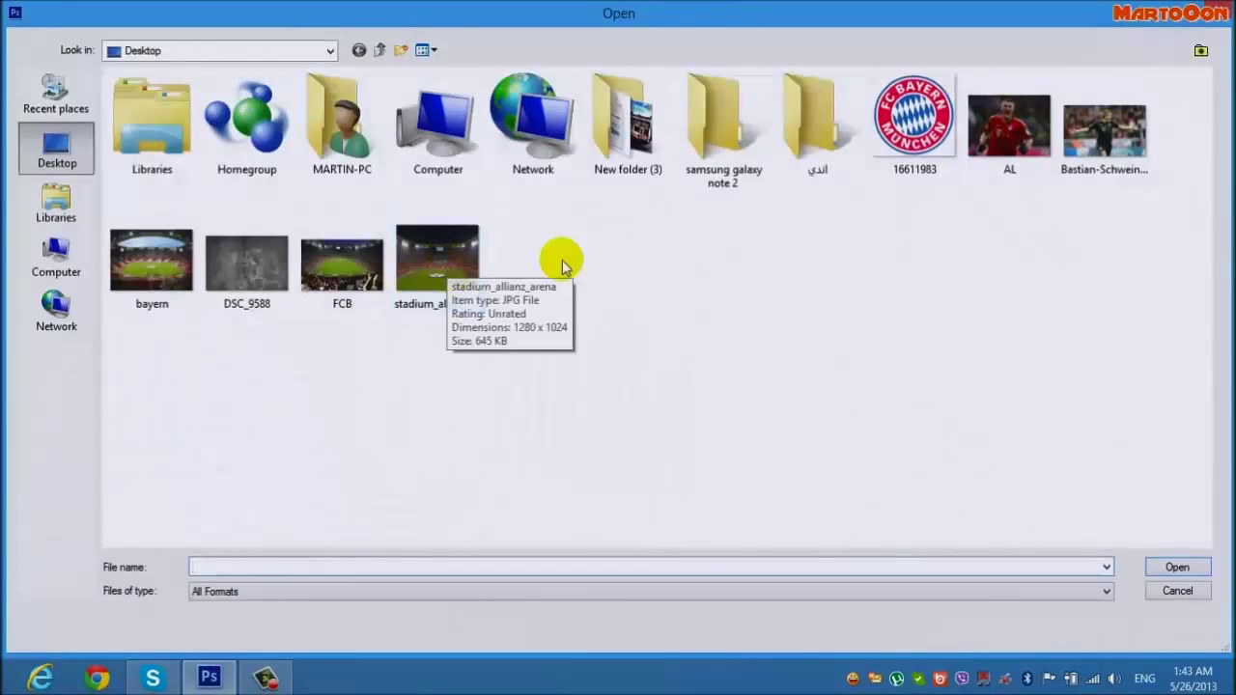
# Open bayern.jpg and stadium_allianz_arena.jpg and place the bayern photo enlarged into the stadium document.
pyautogui.doubleClick(176, 269)
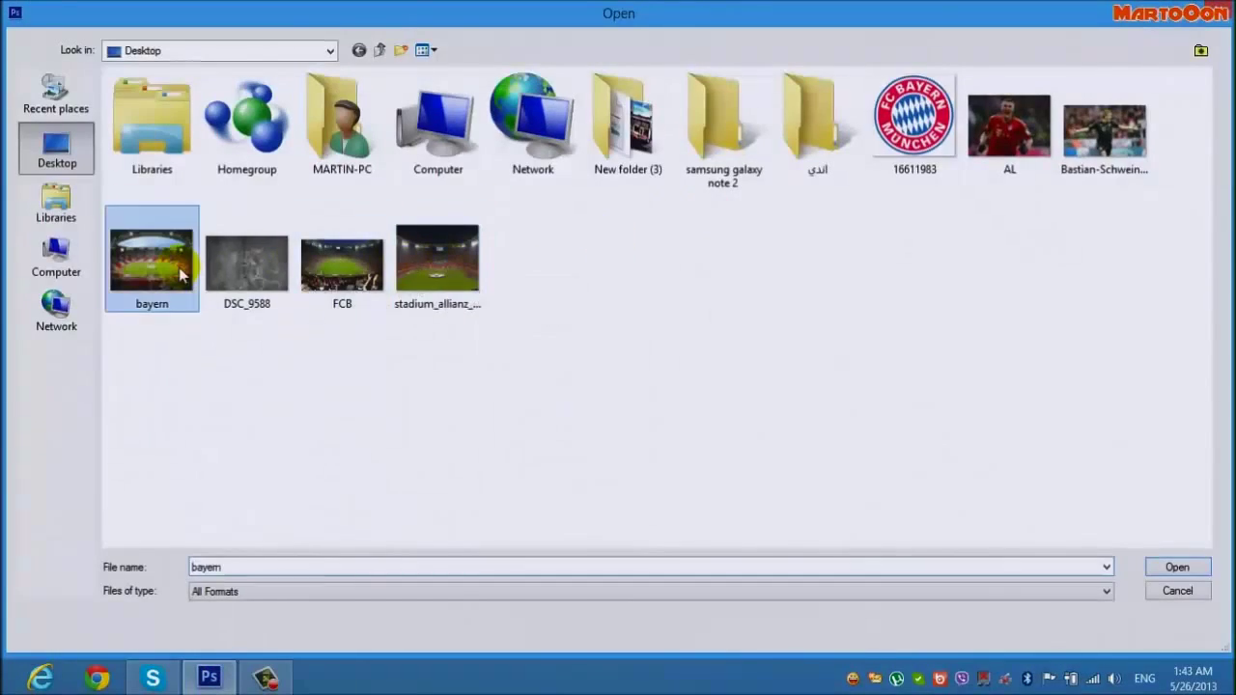
pyautogui.hotkey('ctrl', 'o')
pyautogui.doubleClick(436, 289)
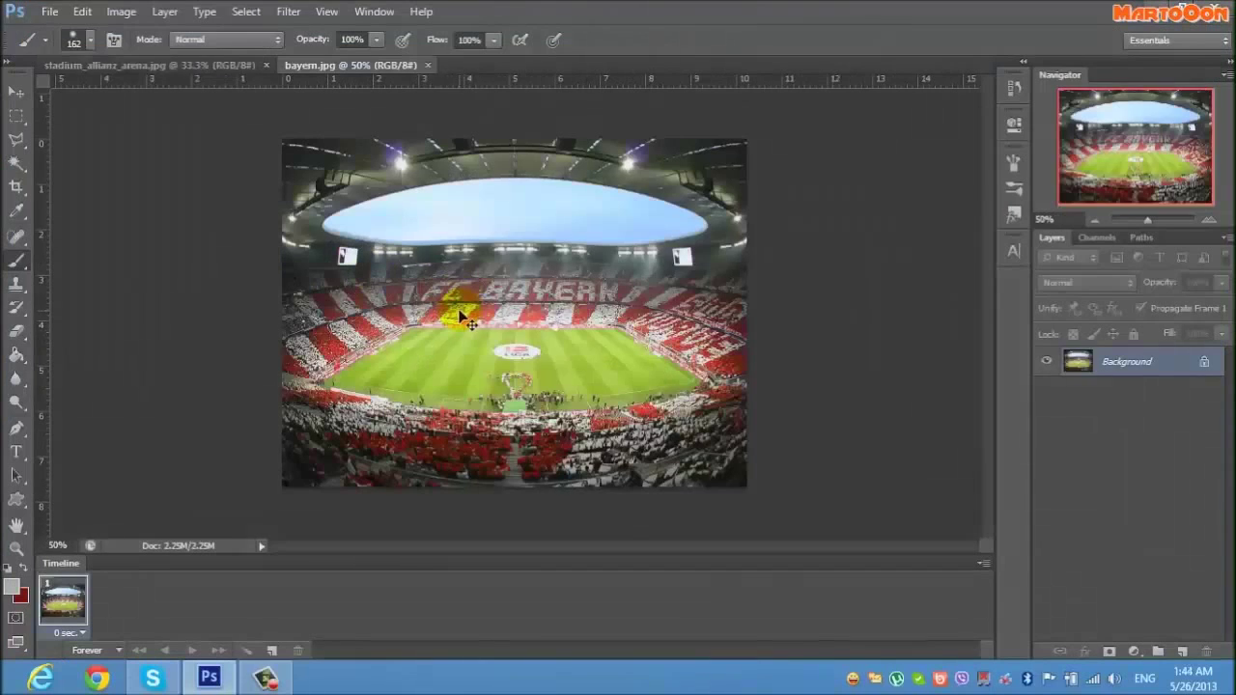
pyautogui.moveTo(470, 307); pyautogui.dragTo(483, 290)
pyautogui.hotkey('ctrl', 't')
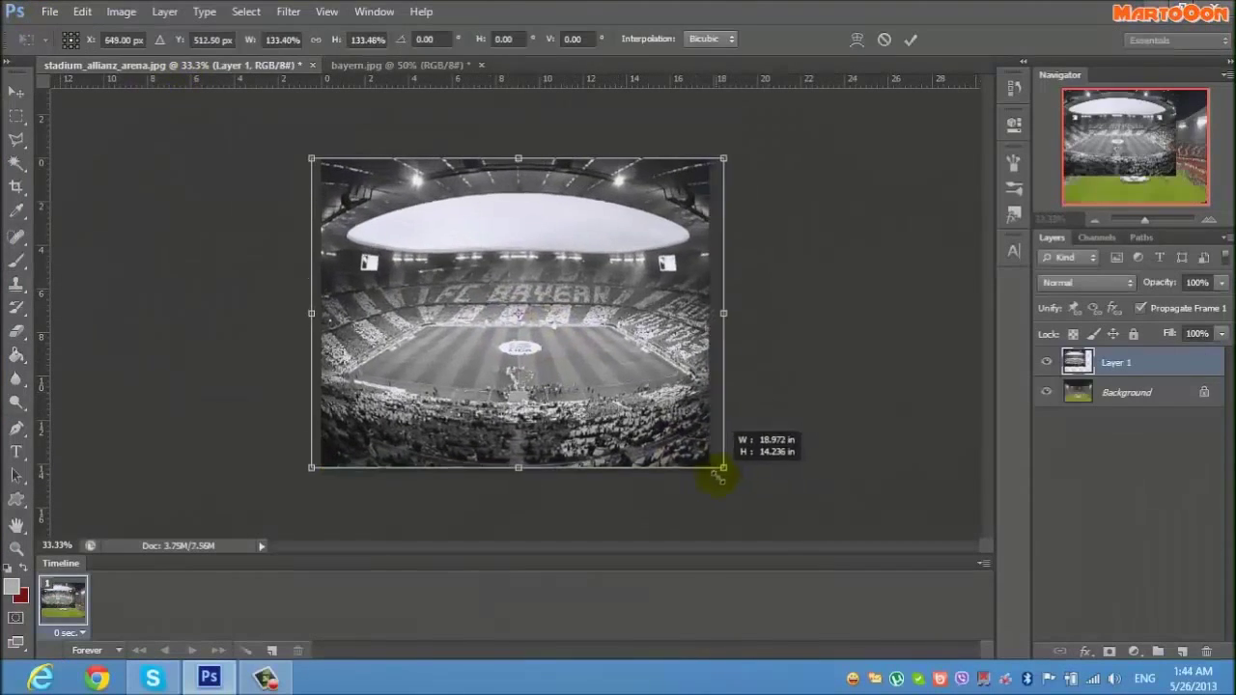
pyautogui.press('Return')
pyautogui.click(1124, 393)
# Duplicate the Background layer and set the copy, Layer 1, to Overlay blending.
pyautogui.click(1045, 362)
pyautogui.hotkey('ctrl', 'j')
pyautogui.click(1045, 362)
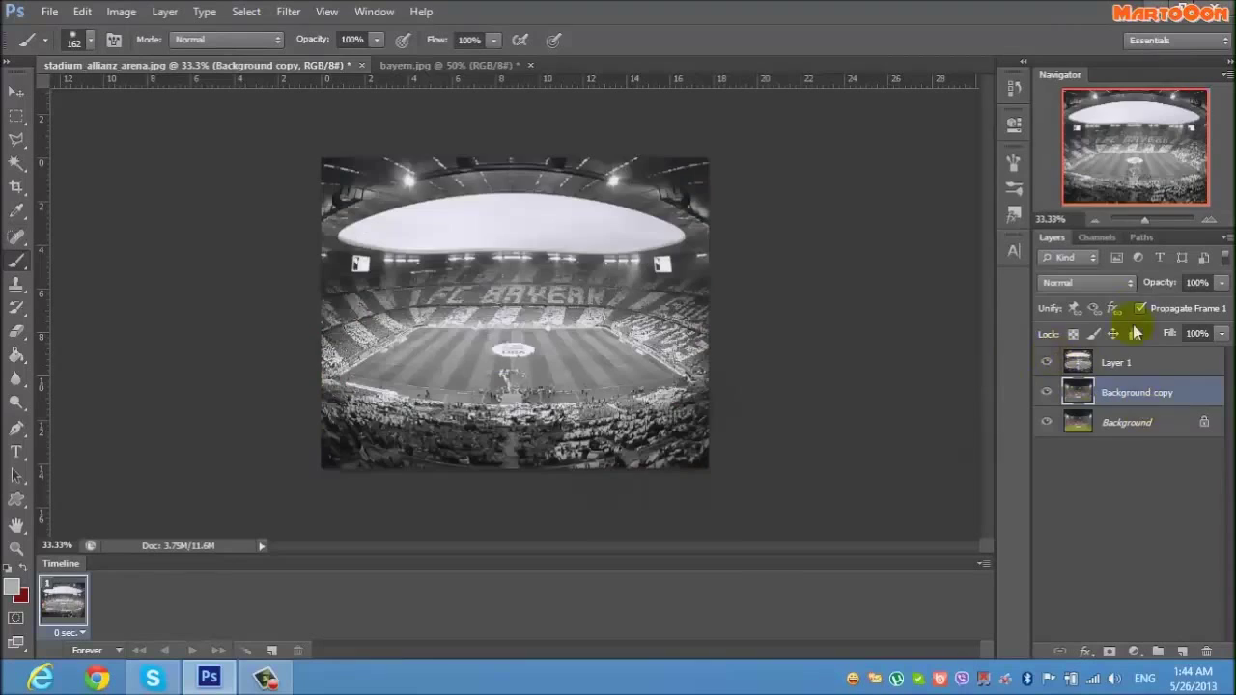
pyautogui.click(1115, 362)
pyautogui.click(1086, 282)
pyautogui.click(1037, 138)
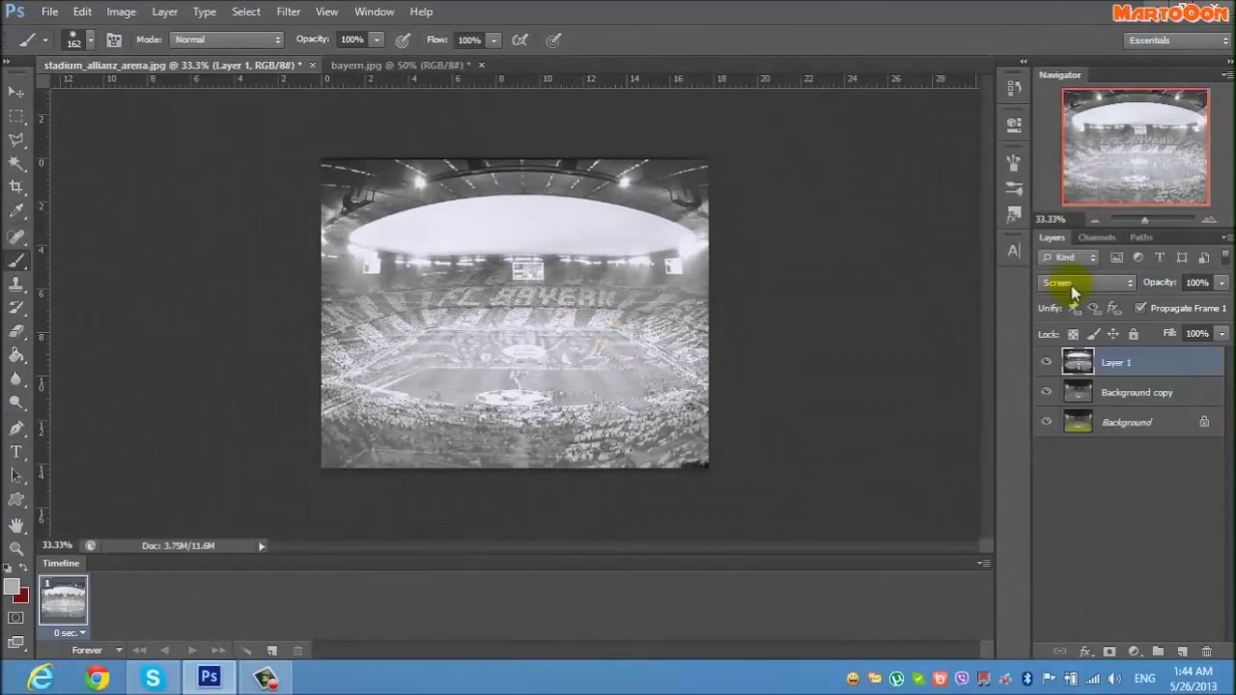
pyautogui.click(1086, 282)
pyautogui.click(1062, 74)
pyautogui.press('Down')
pyautogui.press('Down')
pyautogui.press('Down')
pyautogui.press('Down')
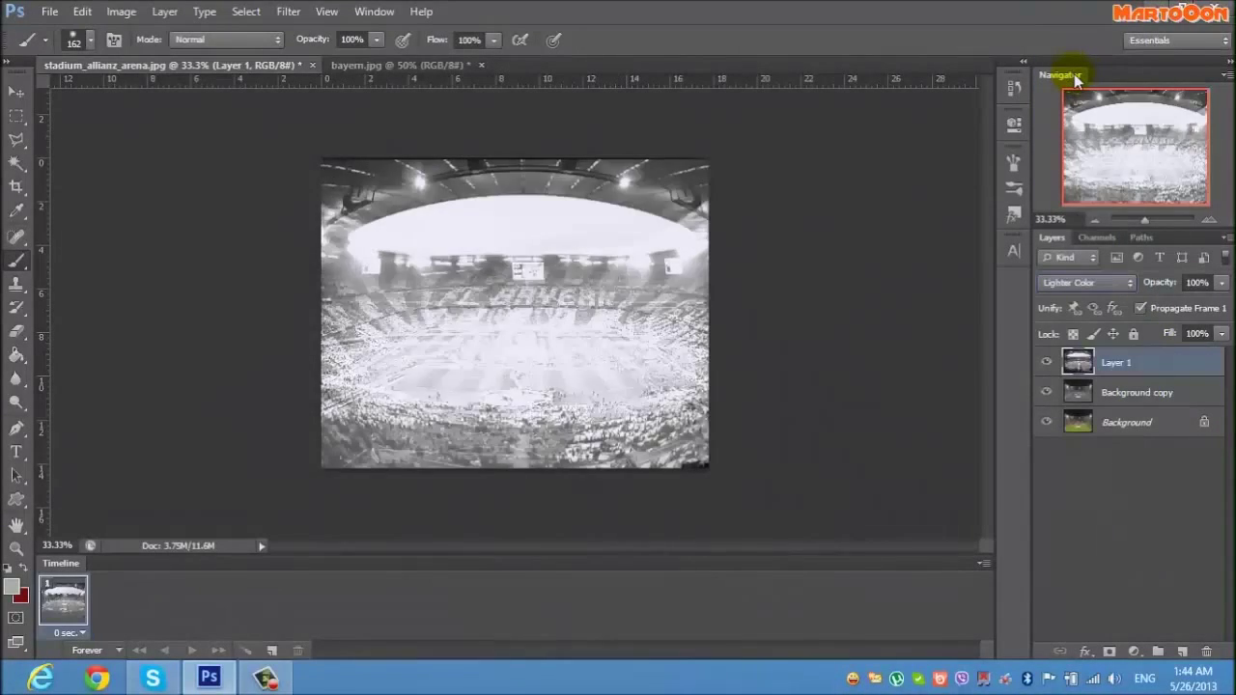
pyautogui.press('Down')
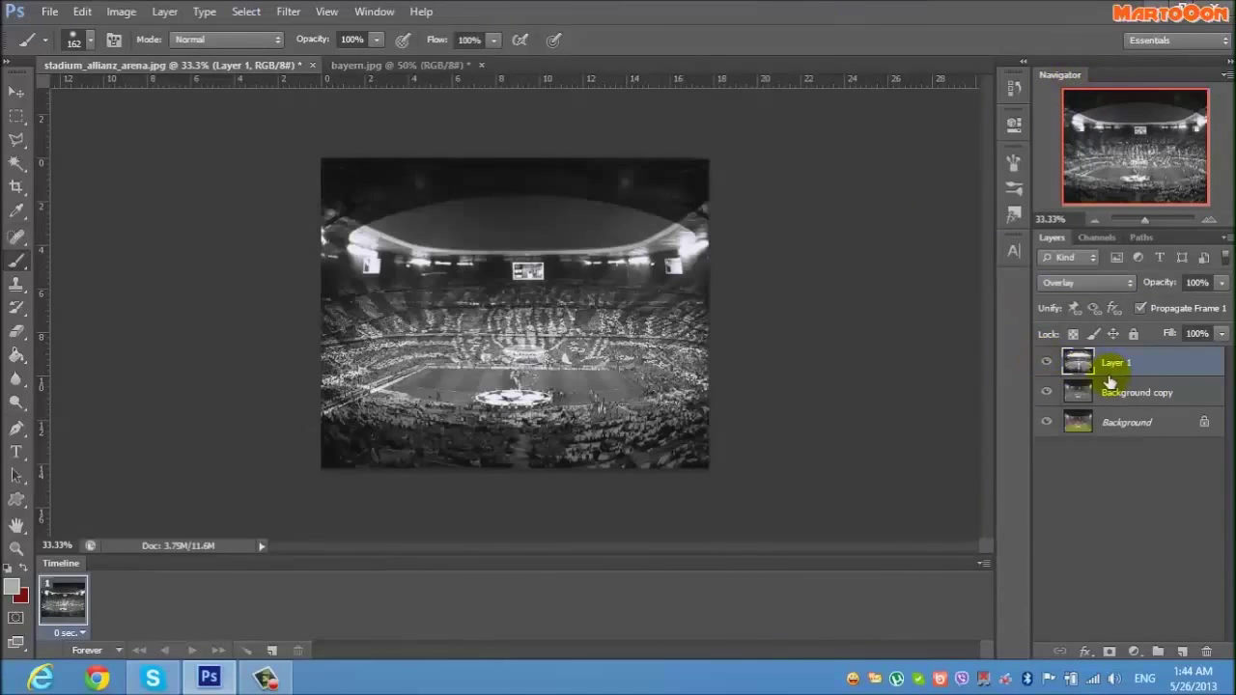
pyautogui.hotkey('ctrl', 'j')
pyautogui.click(1081, 282)
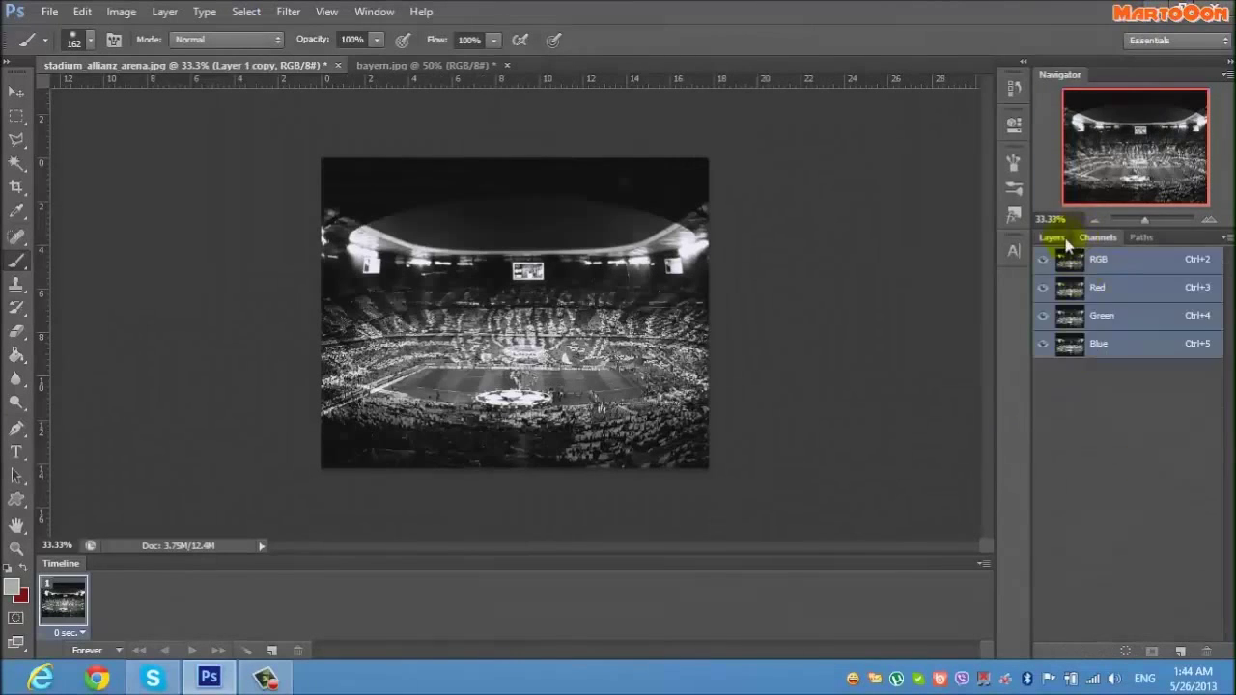
# Add a black-filled Layer 2 and erase a soft centre hole for a vignette.
pyautogui.hotkey('ctrl', 'shift', 'alt', 'n')
pyautogui.click(16, 356)
pyautogui.press('d')
pyautogui.click(579, 340)
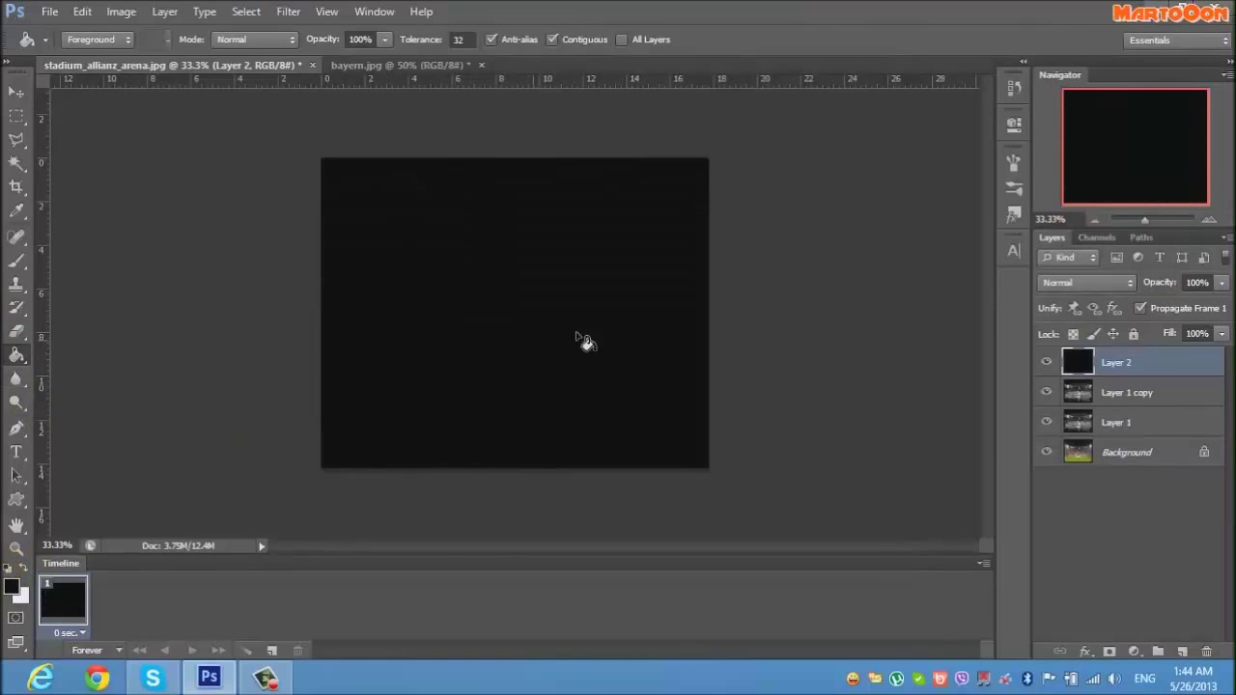
pyautogui.press('e')
pyautogui.press(']')
pyautogui.click(546, 297)
pyautogui.moveTo(1158, 283); pyautogui.dragTo(915, 297)
# Add a black-filled Layer 3 above the vignette layer.
pyautogui.press('g')
pyautogui.click(1180, 654)
pyautogui.hotkey('alt', 'BackSpace')
# Close the bayern photo without saving changes.
pyautogui.click(358, 64)
pyautogui.hotkey('ctrl', 'w')
pyautogui.click(629, 268)
pyautogui.hotkey('ctrl', 'o')
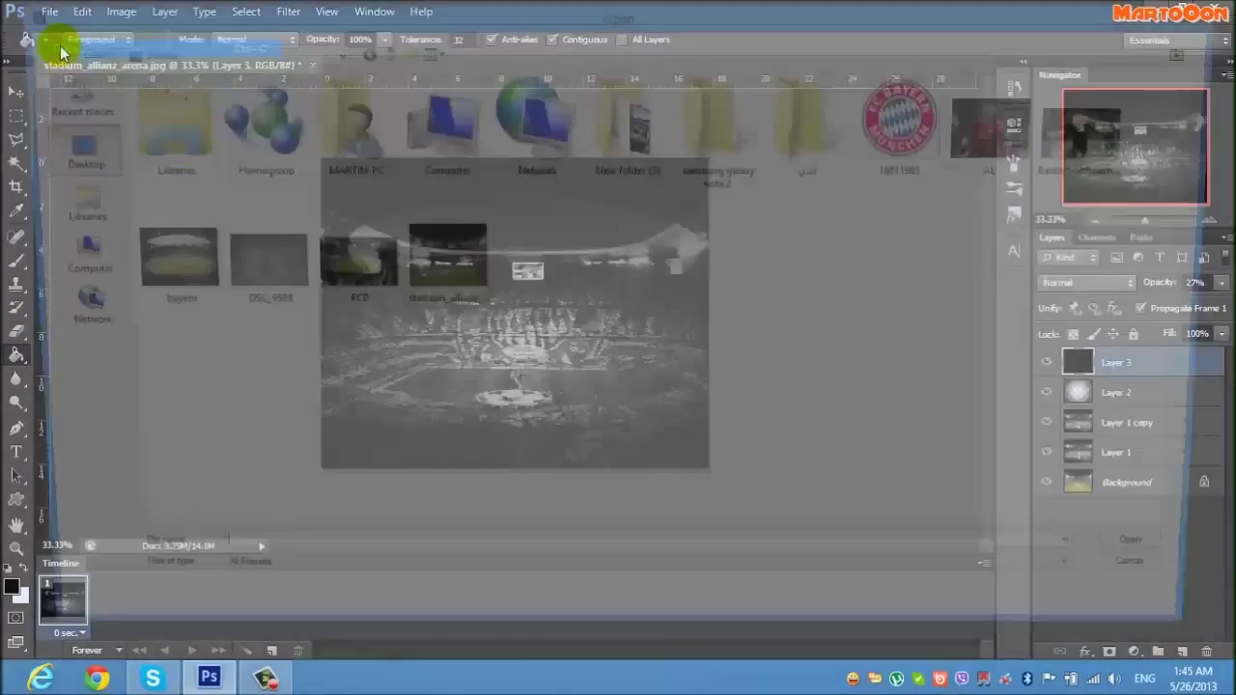
# Magic Wand select the AL photo's background, including the pink lower areas.
pyautogui.press('w')
pyautogui.click(473, 208)
pyautogui.click(653, 488)
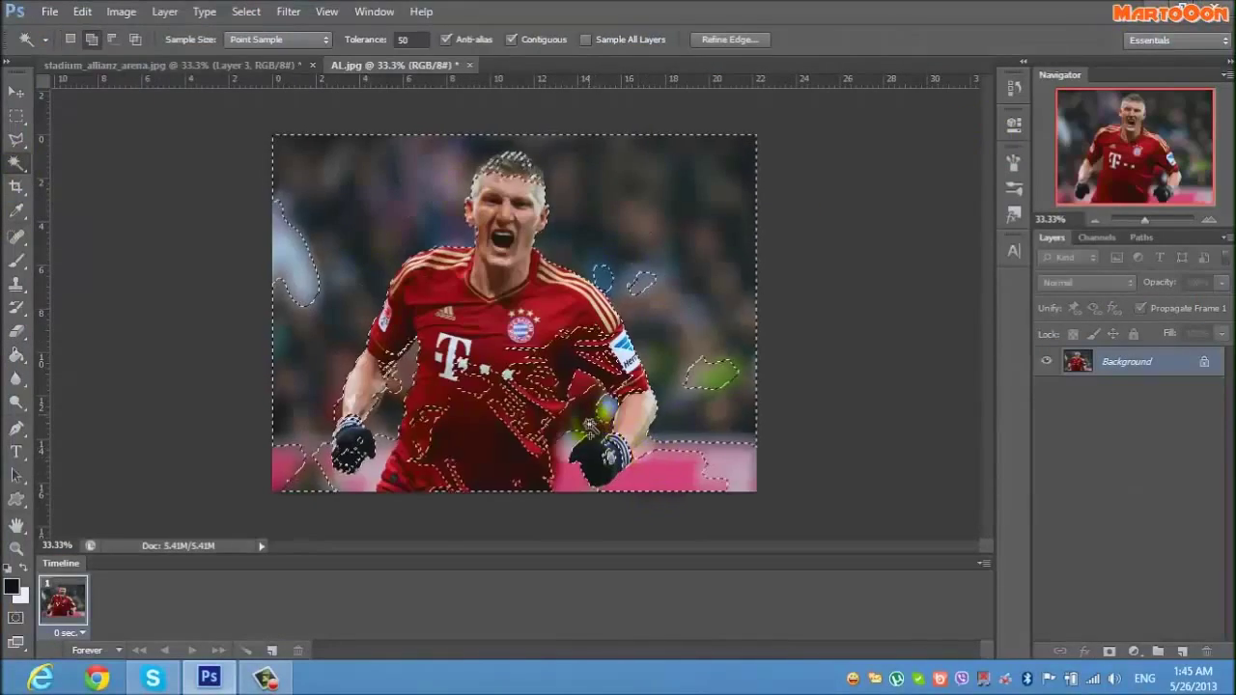
pyautogui.click(309, 477)
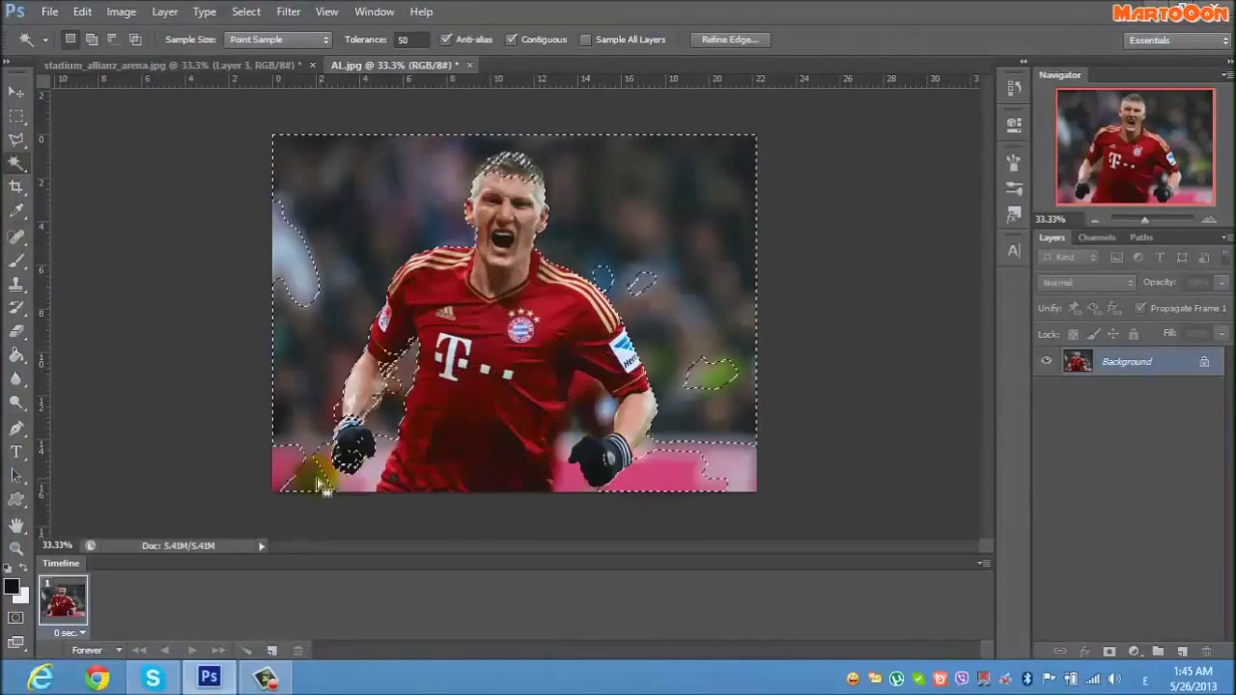
# Enter Quick Mask and touch up the mask around the player's head.
pyautogui.click(15, 616)
pyautogui.scroll(3, 425, 319)
pyautogui.press('b')
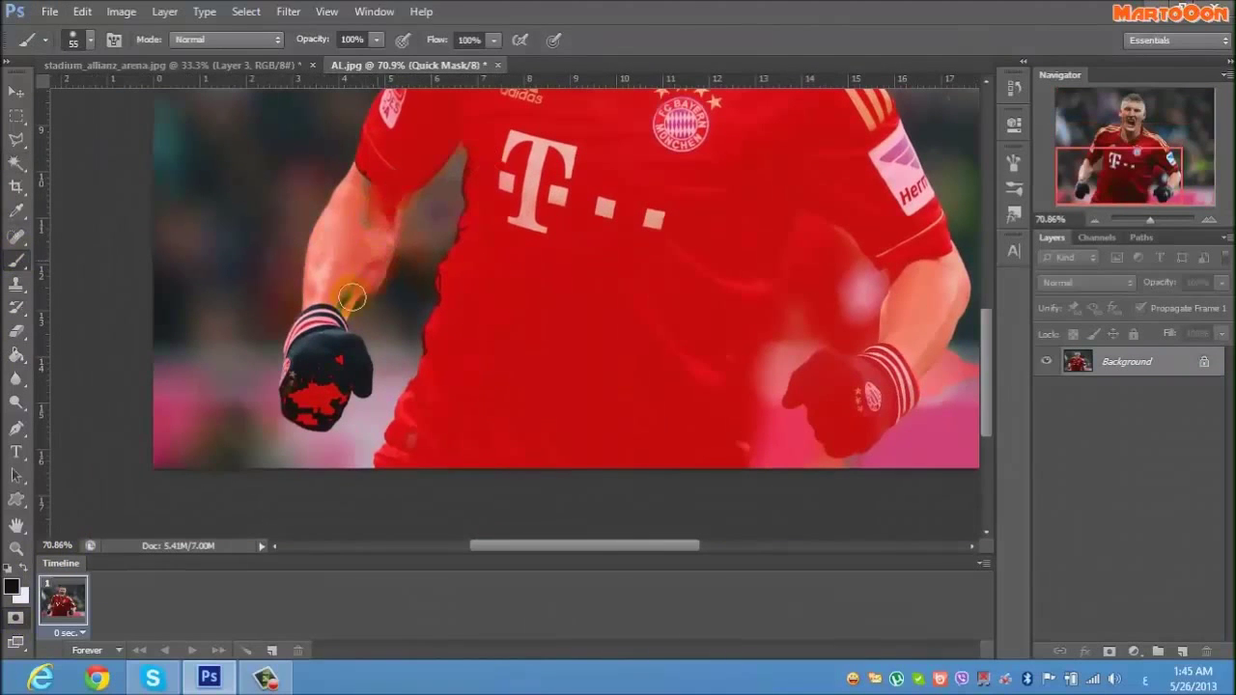
pyautogui.moveTo(732, 308); pyautogui.dragTo(646, 673)
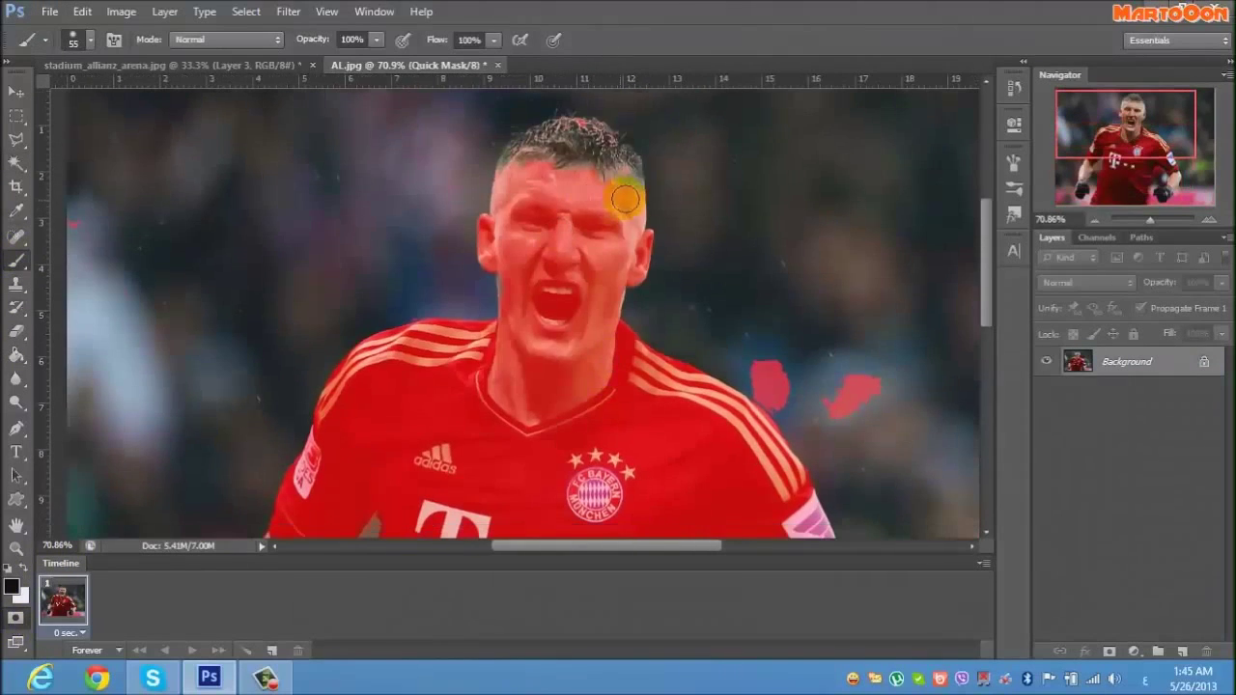
pyautogui.scroll(-5, 626, 306)
pyautogui.press('e')
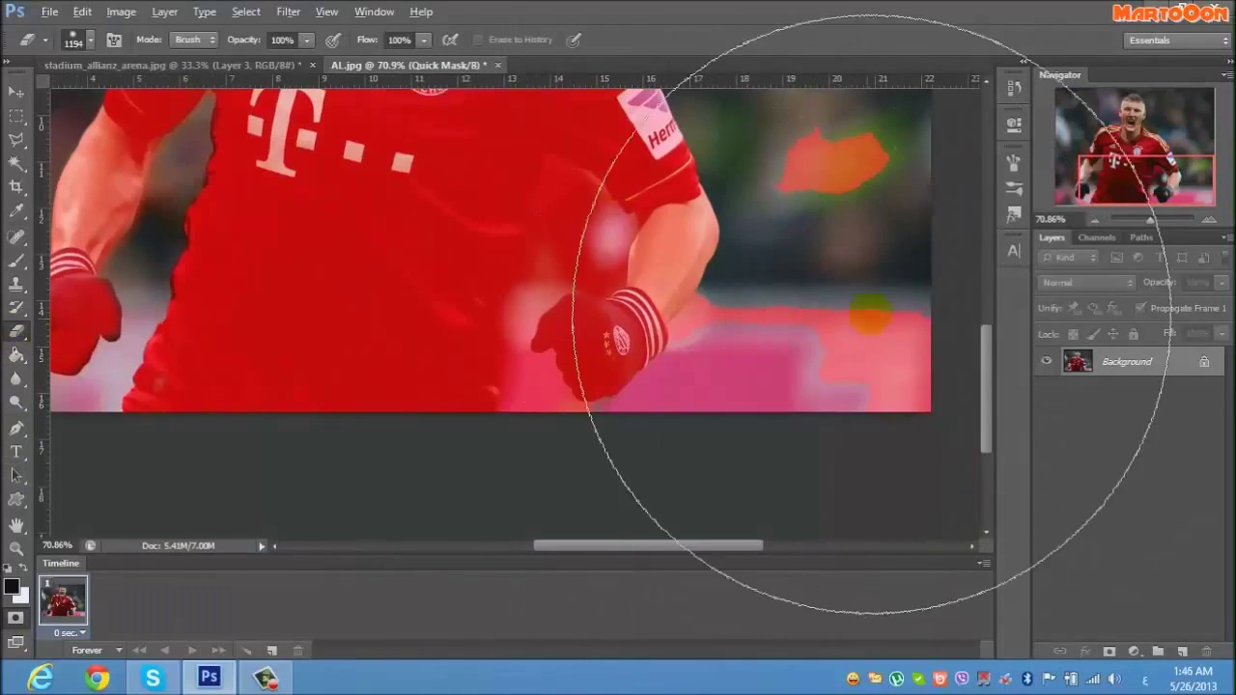
pyautogui.moveTo(826, 249); pyautogui.dragTo(822, 303)
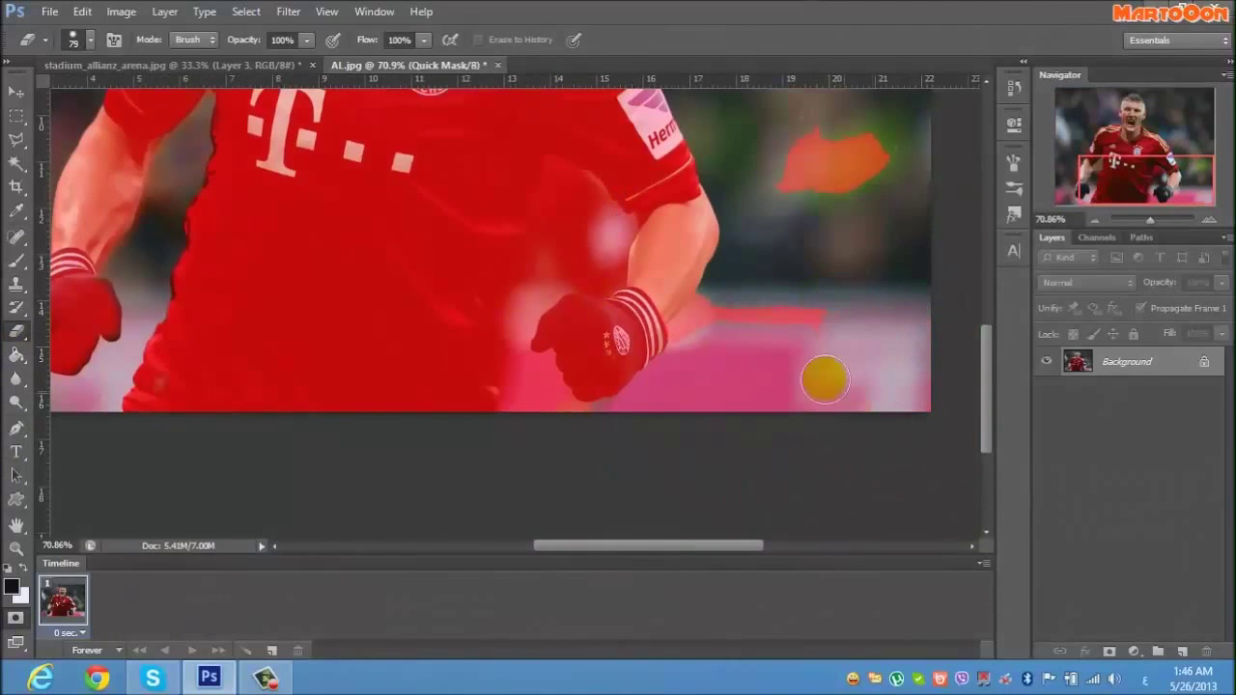
# Finish refining the mask edges, exit Quick Mask and hide the original background layer.
pyautogui.scroll(3, 555, 403)
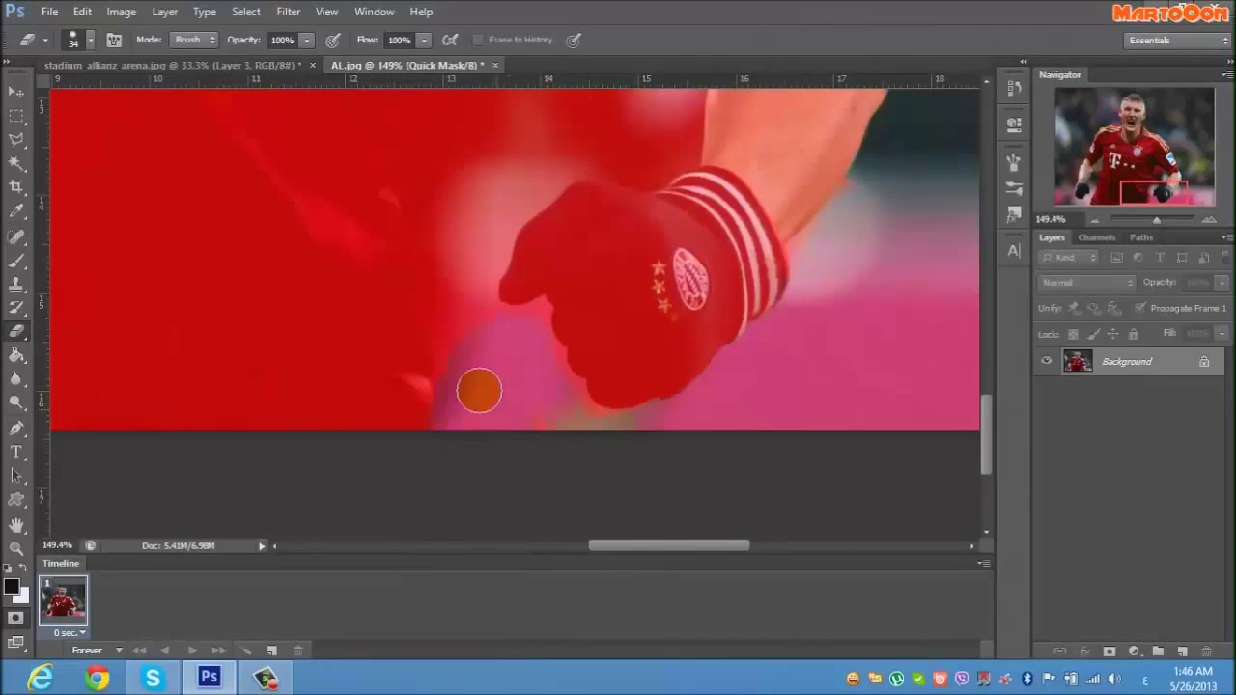
pyautogui.scroll(2, 479, 391)
pyautogui.moveTo(451, 251)
pyautogui.mouseDown()
pyautogui.moveTo(496, 458)
pyautogui.moveTo(582, 309)
pyautogui.moveTo(763, 341)
pyautogui.moveTo(623, 386)
pyautogui.moveTo(603, 421)
pyautogui.mouseUp()
pyautogui.scroll(3, 496, 458)
pyautogui.scroll(-5, 677, 374)
pyautogui.scroll(5, 467, 186)
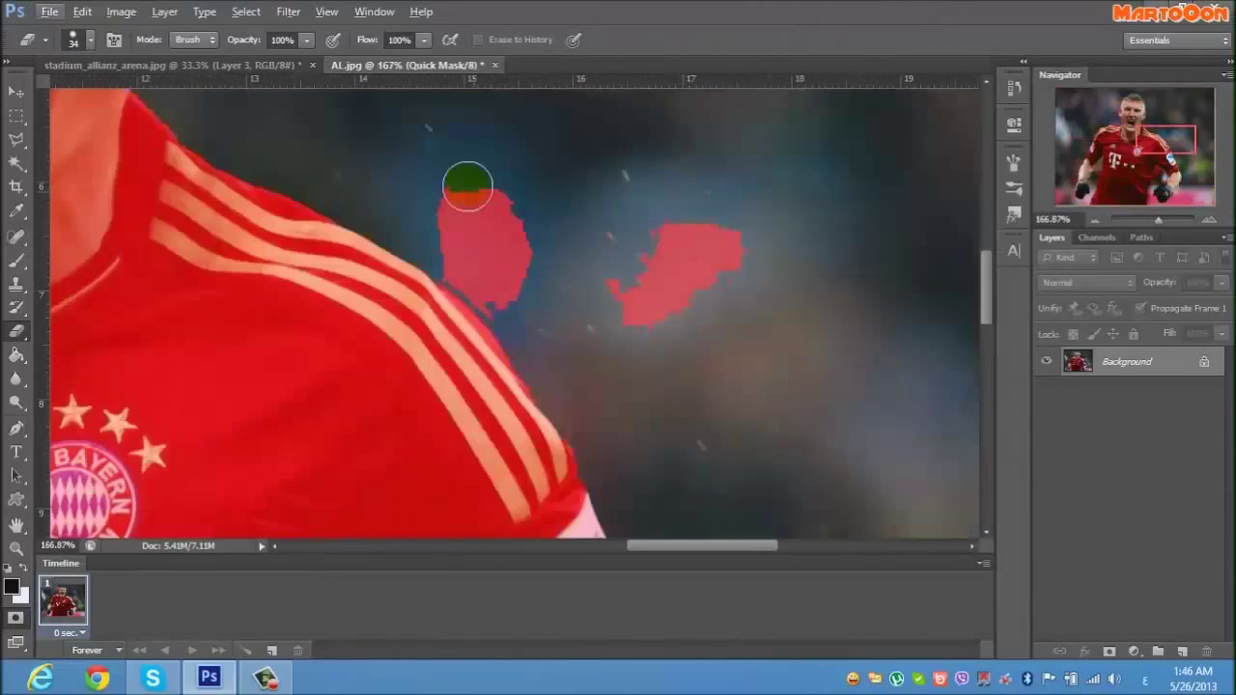
pyautogui.scroll(2, 701, 252)
pyautogui.scroll(-10, 662, 132)
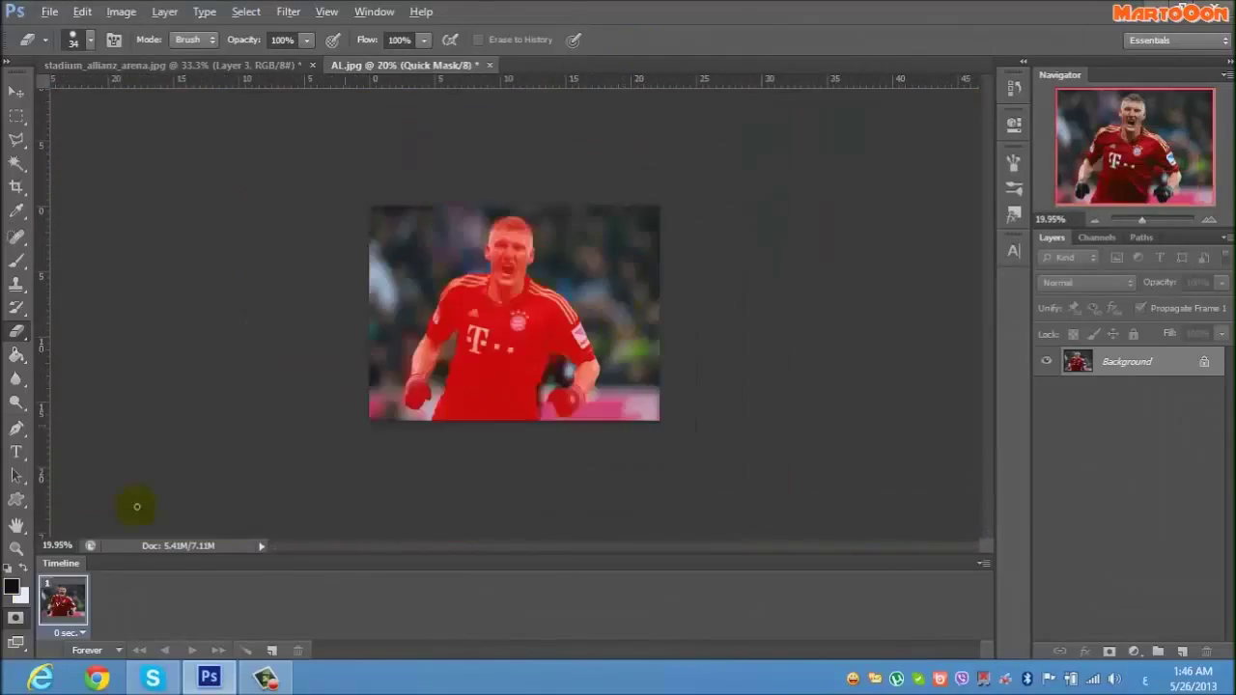
pyautogui.press('q')
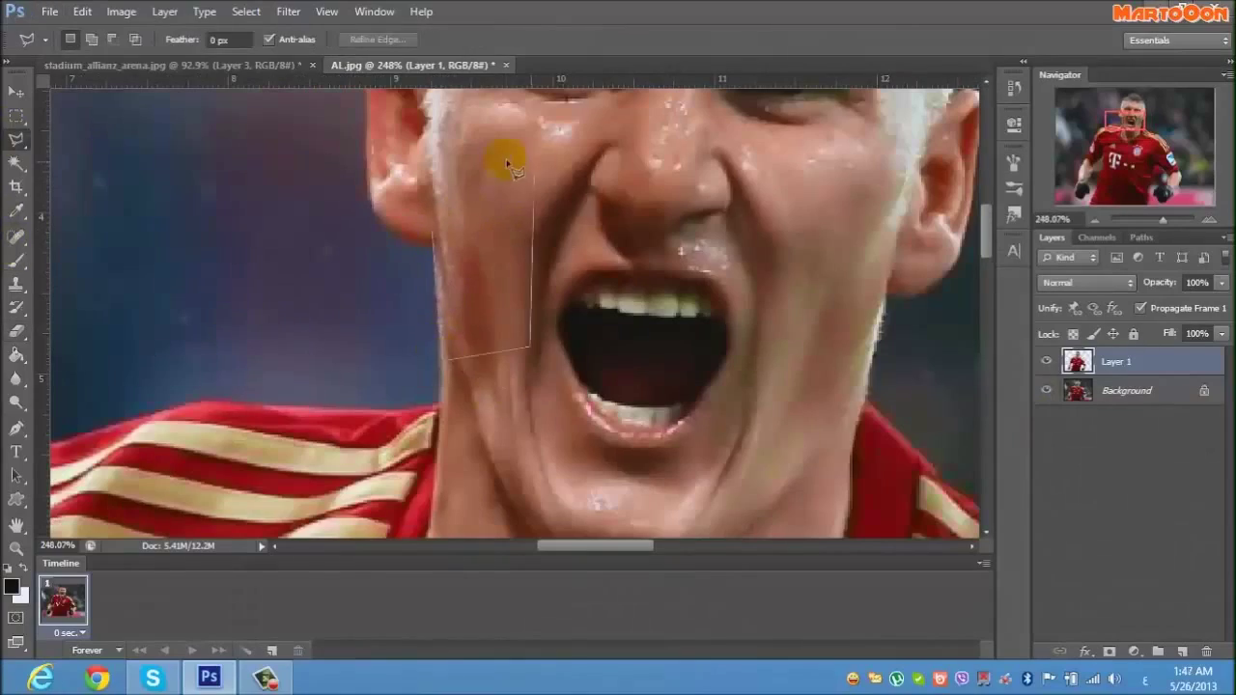
pyautogui.click(1120, 390)
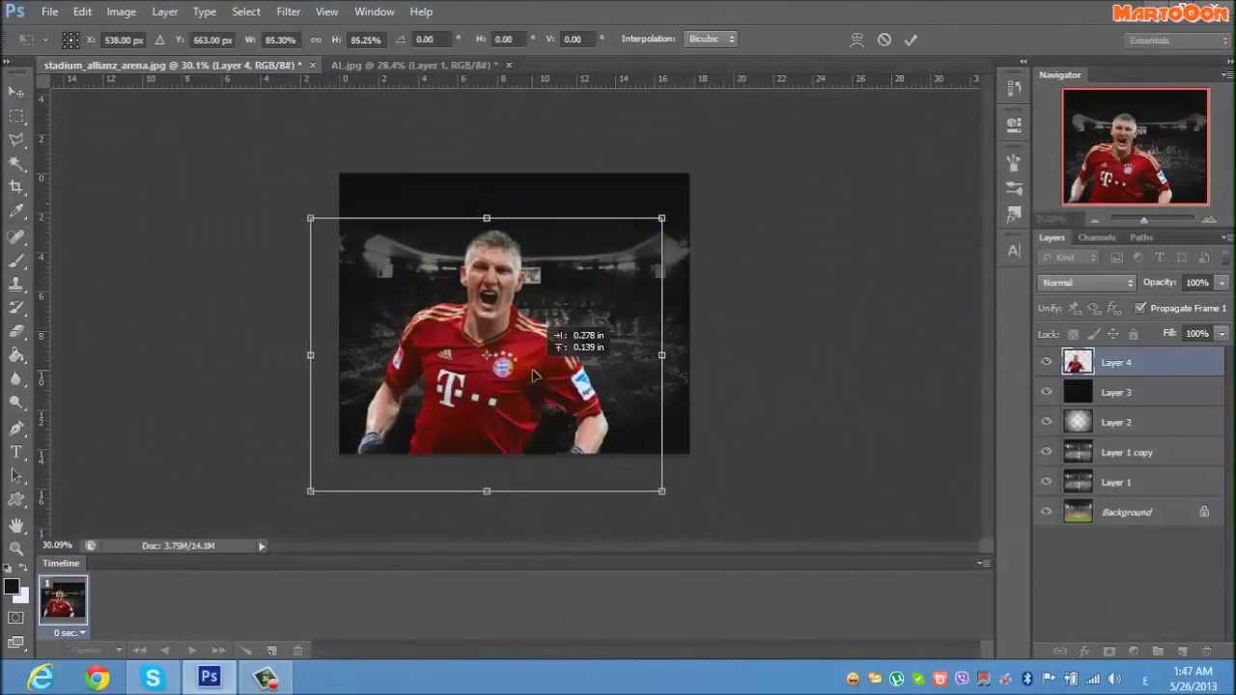
# Commit the player's 85% scale and erase the pink fringe around the arms and gloves.
pyautogui.press('Return')
pyautogui.press('l')
pyautogui.hotkey('ctrl', '+')
pyautogui.hotkey('ctrl', '+')
pyautogui.hotkey('ctrl', '+')
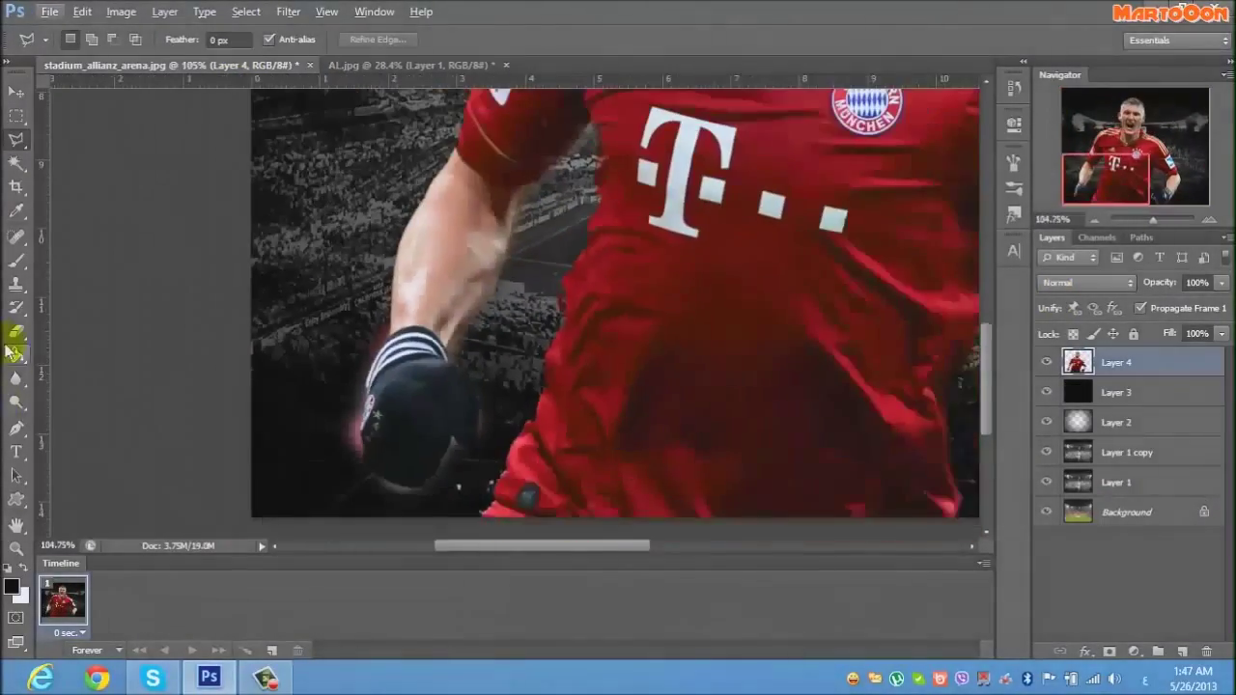
pyautogui.click(16, 331)
pyautogui.scroll(3, 402, 220)
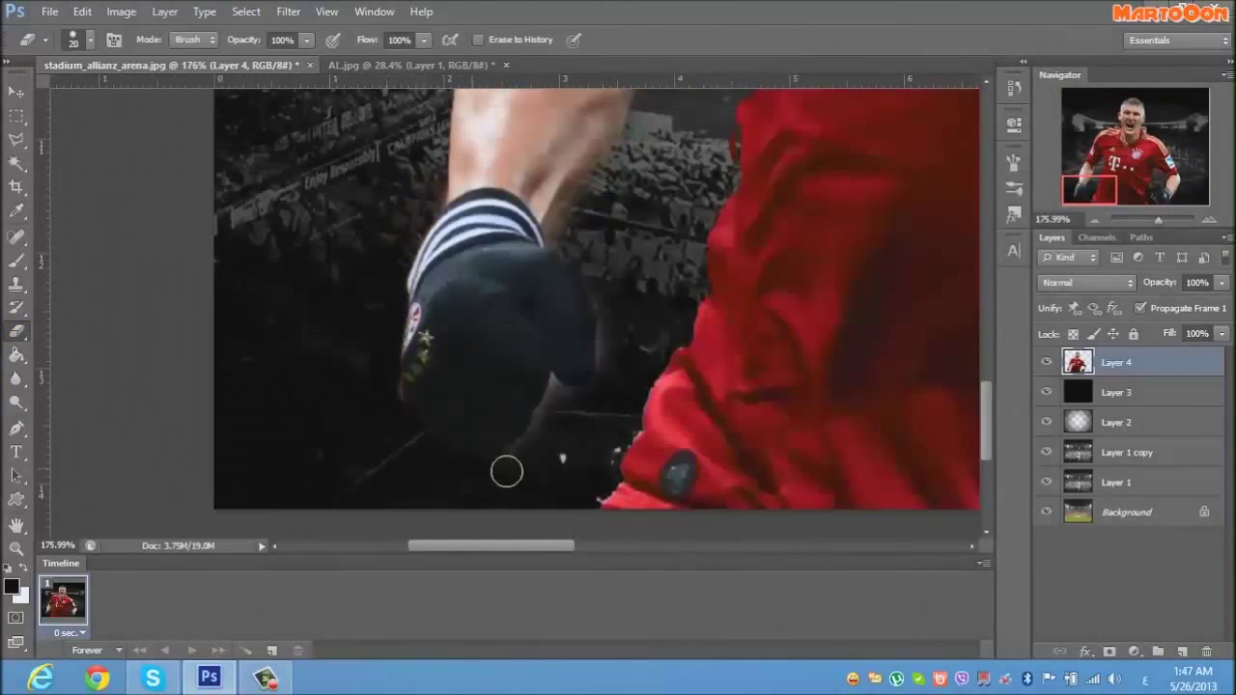
pyautogui.scroll(3, 607, 306)
pyautogui.scroll(3, 529, 334)
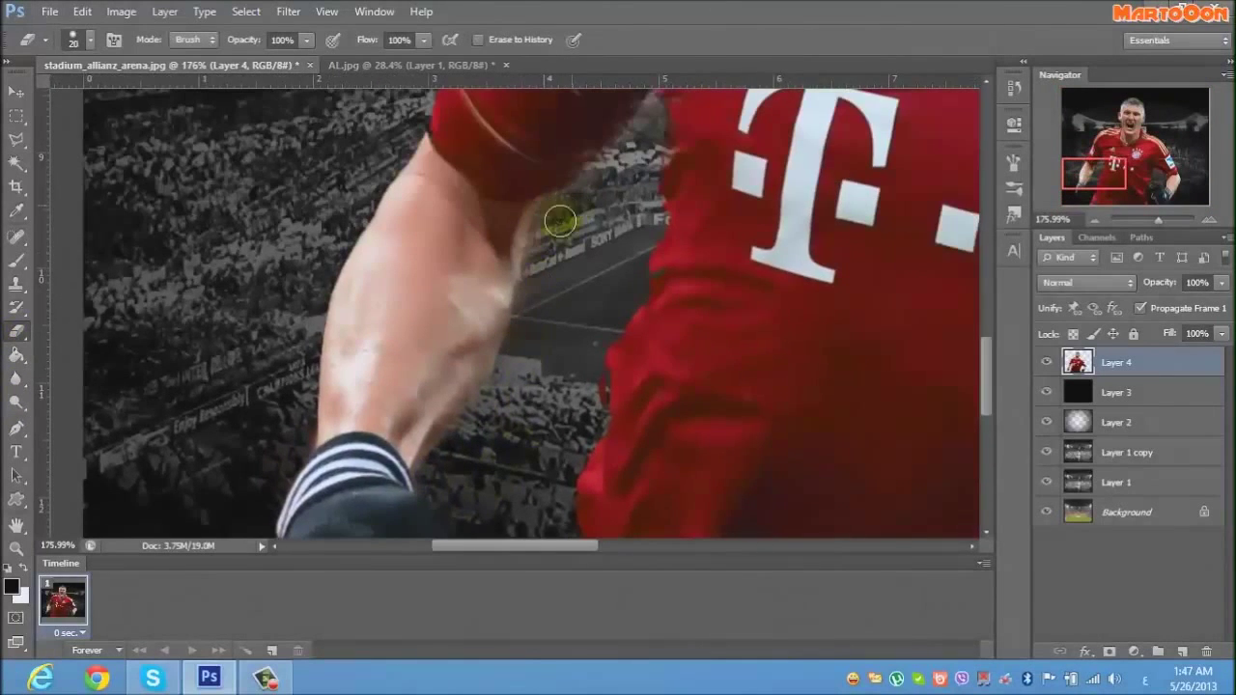
pyautogui.hscroll(10, 560, 221)
pyautogui.scroll(1, 570, 200)
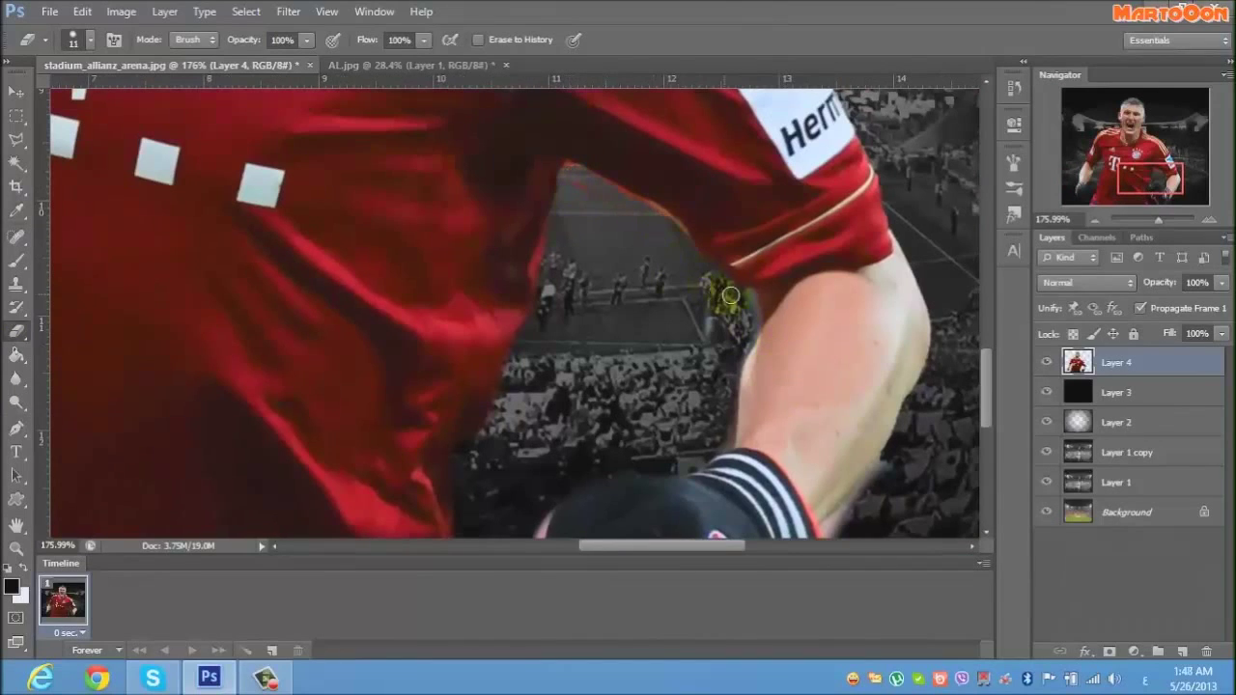
pyautogui.scroll(-3, 726, 411)
pyautogui.hscroll(2, 792, 347)
pyautogui.scroll(-3, 766, 386)
pyautogui.hscroll(-2, 802, 323)
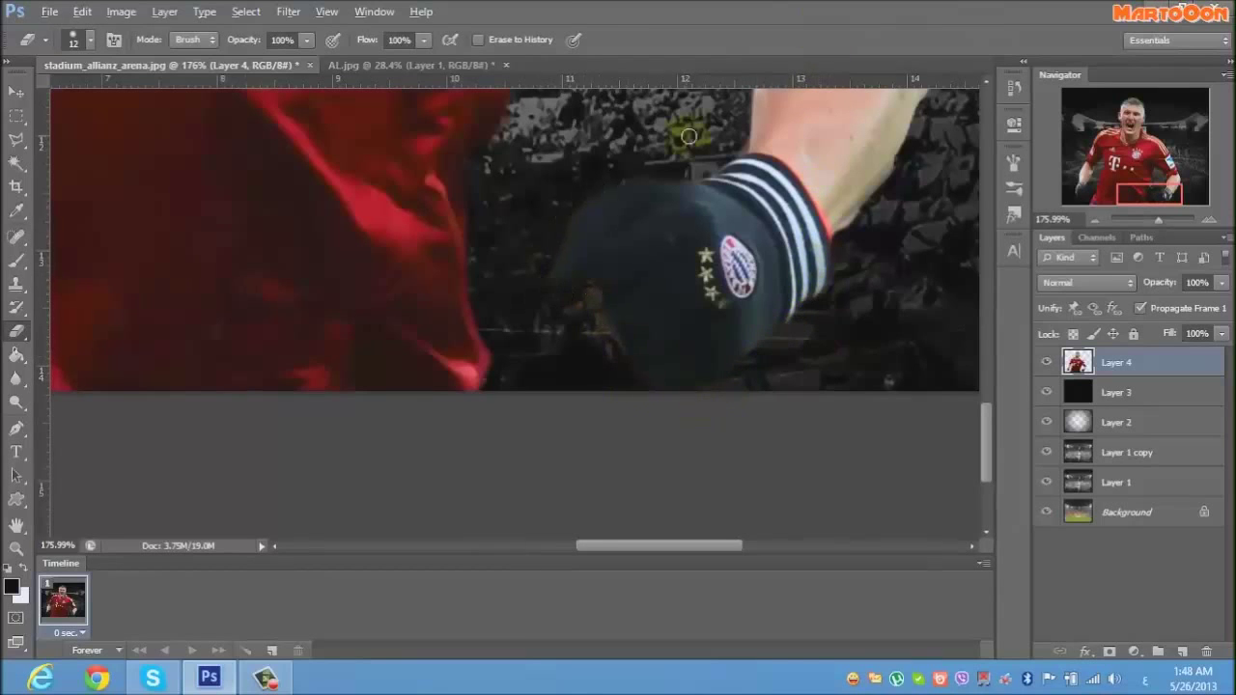
# Duplicate the player layer as Layer 4 copy and blend it in Multiply at 49% opacity.
pyautogui.hotkey('ctrl', 'j')
pyautogui.hotkey('ctrl', '0')
pyautogui.click(1085, 282)
pyautogui.click(1057, 218)
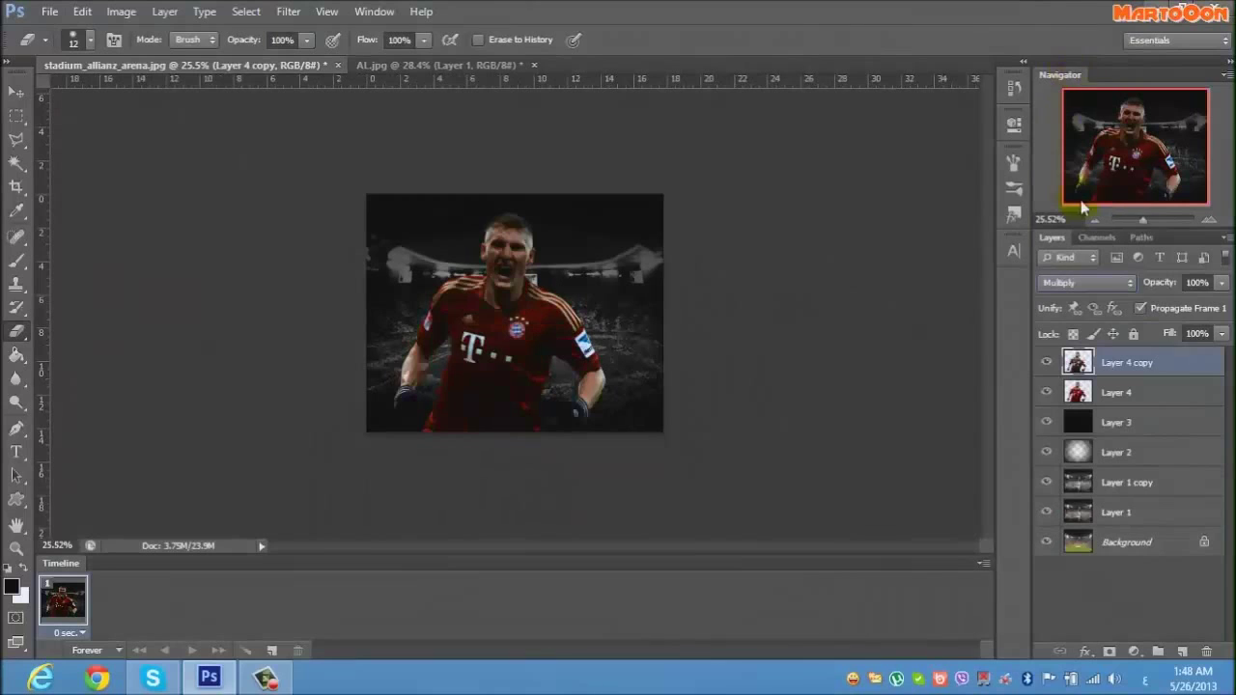
pyautogui.click(1086, 282)
pyautogui.click(1067, 32)
pyautogui.click(1187, 282)
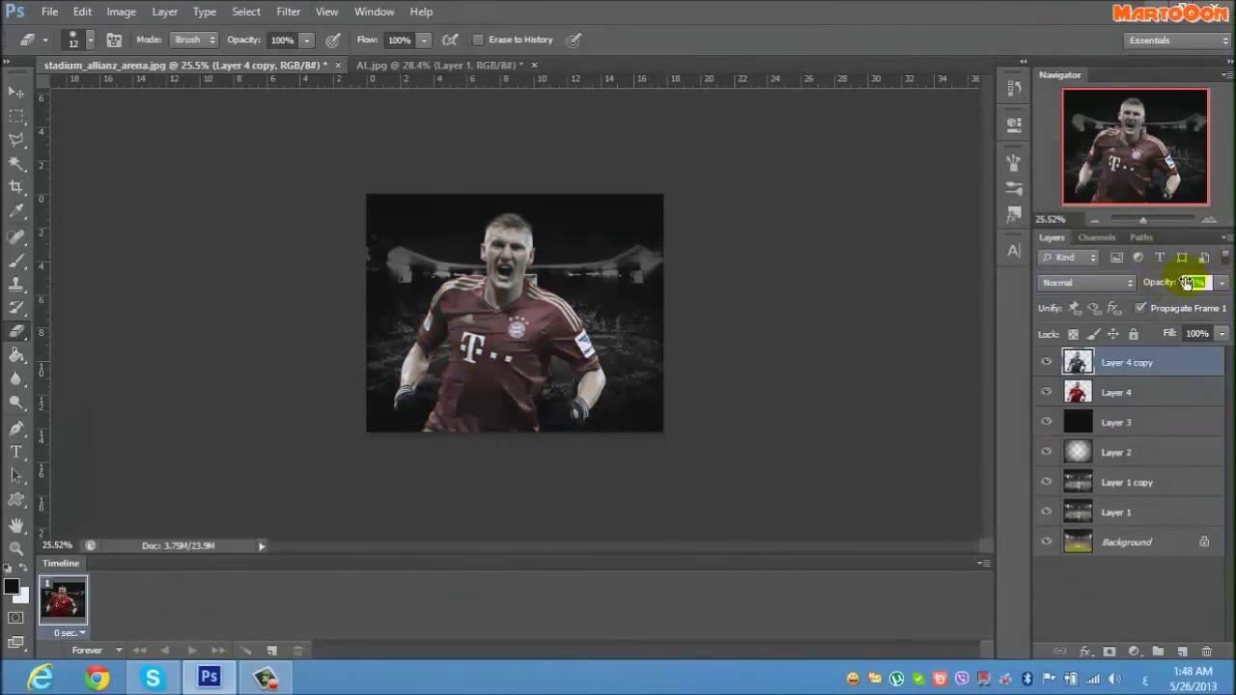
pyautogui.click(1086, 281)
pyautogui.click(1062, 61)
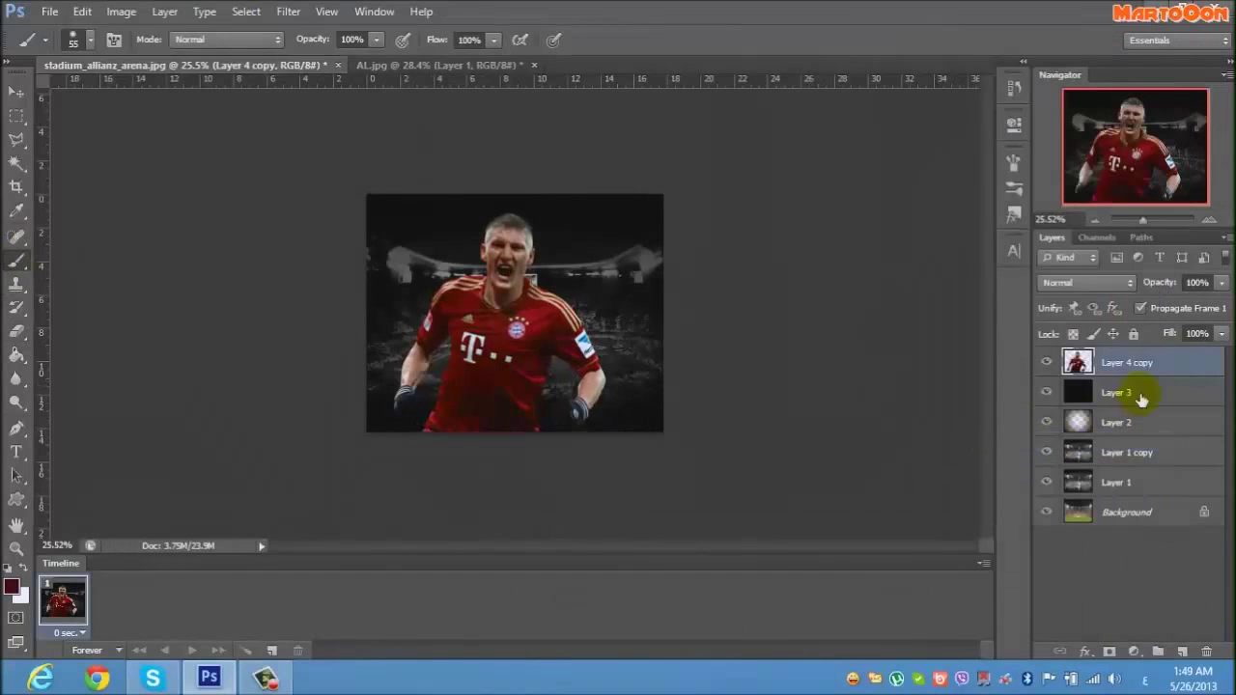
# Make extra copies of the player layer and set the duplicated glow layer to Screen.
pyautogui.hotkey('ctrl', 'z')
pyautogui.moveTo(533, 361); pyautogui.dragTo(536, 368)
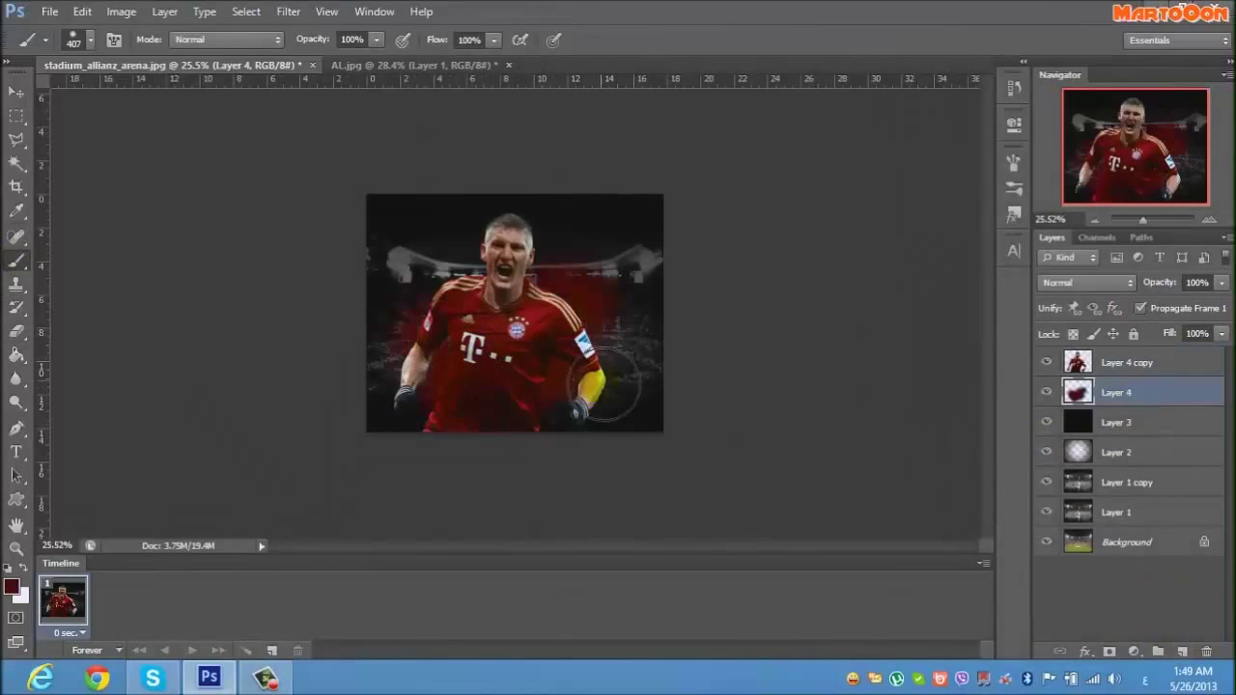
pyautogui.click(1086, 281)
pyautogui.click(1056, 143)
pyautogui.hotkey('ctrl', 'j')
pyautogui.hotkey('ctrl', 'j')
pyautogui.click(1086, 282)
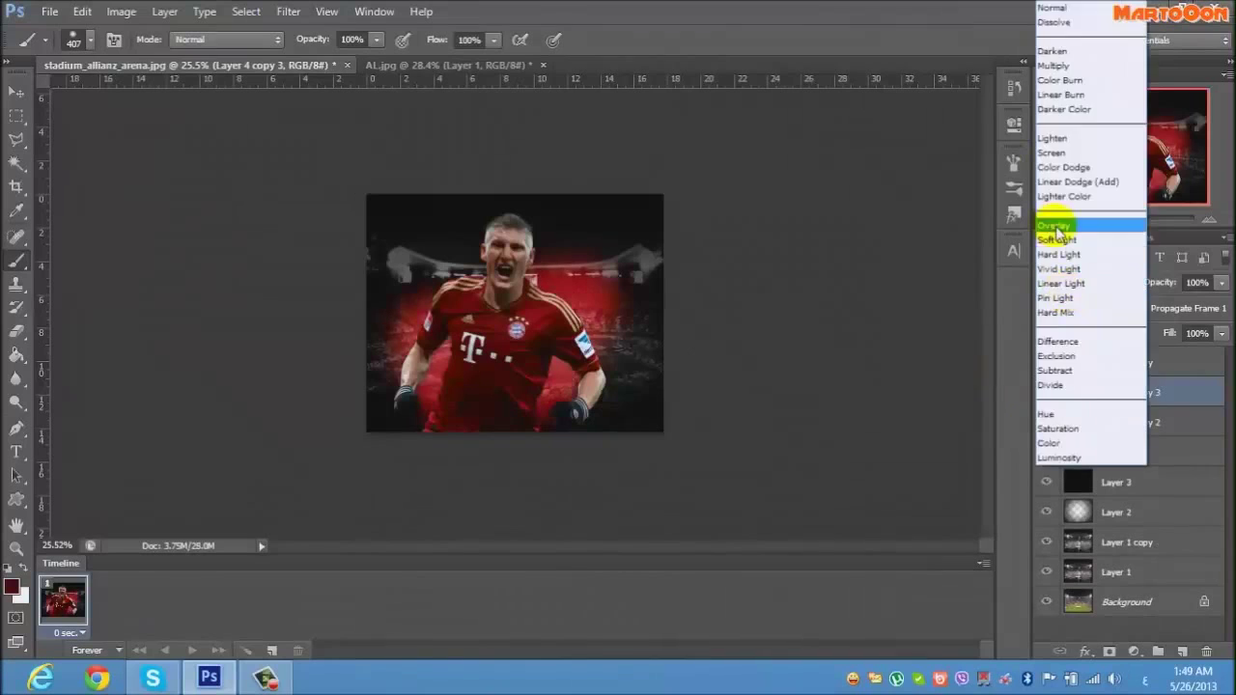
pyautogui.click(1052, 152)
# Paint a red glow onto a new empty layer.
pyautogui.click(1181, 651)
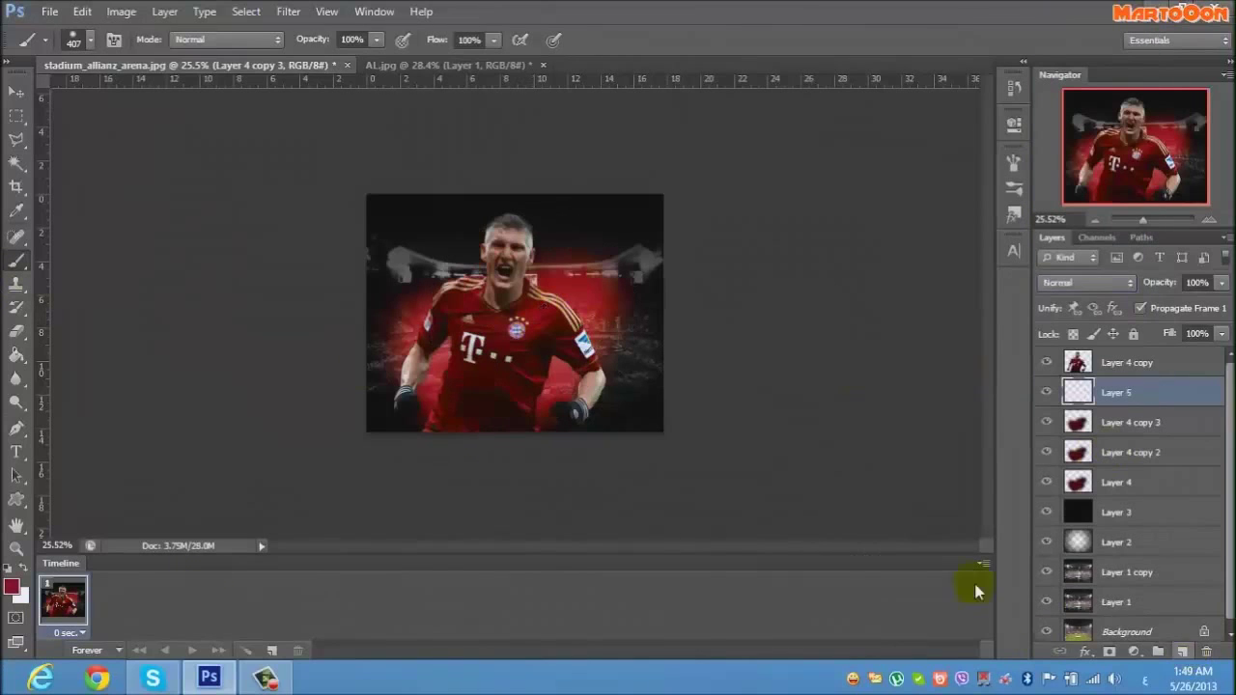
pyautogui.scroll(3, 579, 386)
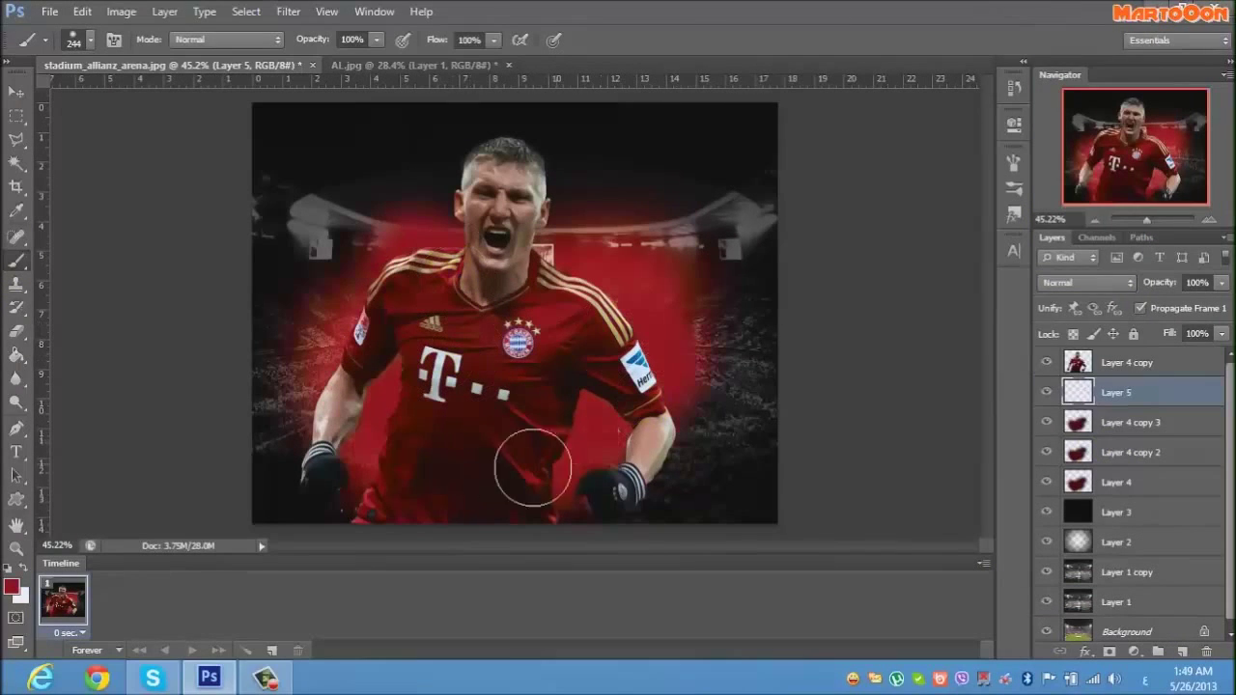
pyautogui.moveTo(532, 467); pyautogui.dragTo(657, 348)
pyautogui.press('m')
pyautogui.scroll(-3, 801, 415)
# Scale the Layer 4 copy 3 glow layer larger around the player.
pyautogui.click(1104, 450)
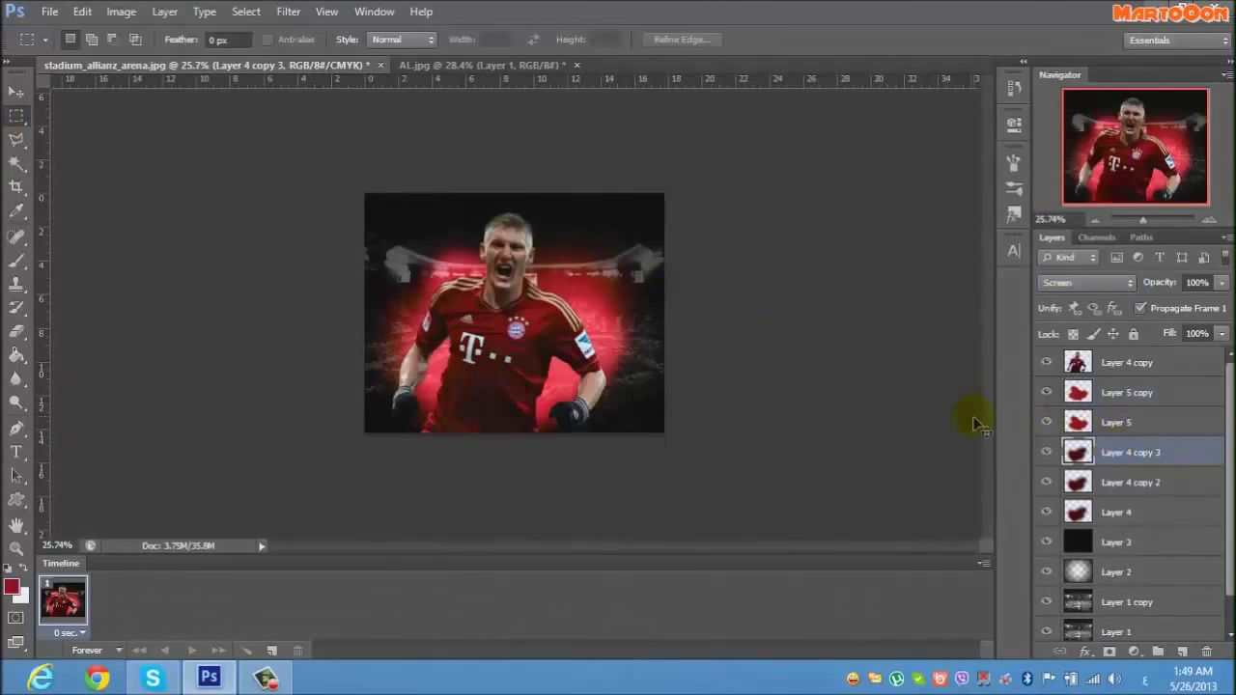
pyautogui.hotkey('ctrl', 'u')
pyautogui.click(1159, 210)
pyautogui.hotkey('ctrl', 't')
pyautogui.moveTo(657, 221); pyautogui.dragTo(640, 276)
pyautogui.press('Return')
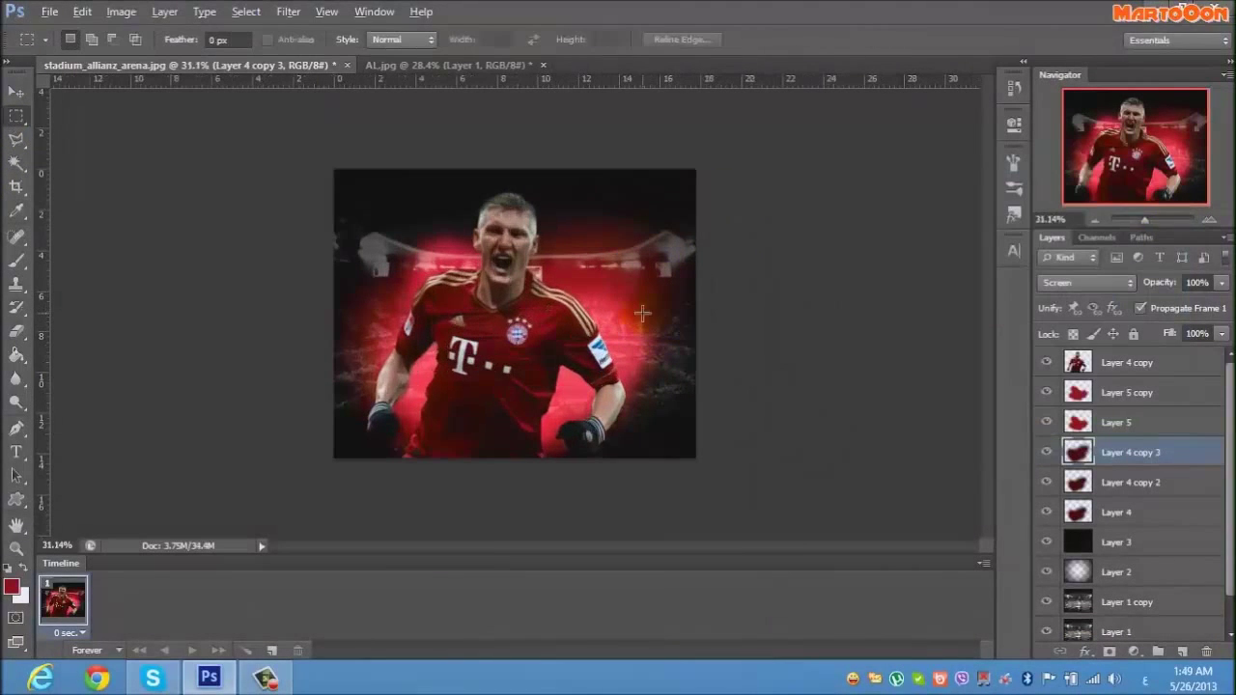
# Choose a lighter red foreground colour and add a Screen-blended Layer 6.
pyautogui.click(1126, 392)
pyautogui.click(12, 586)
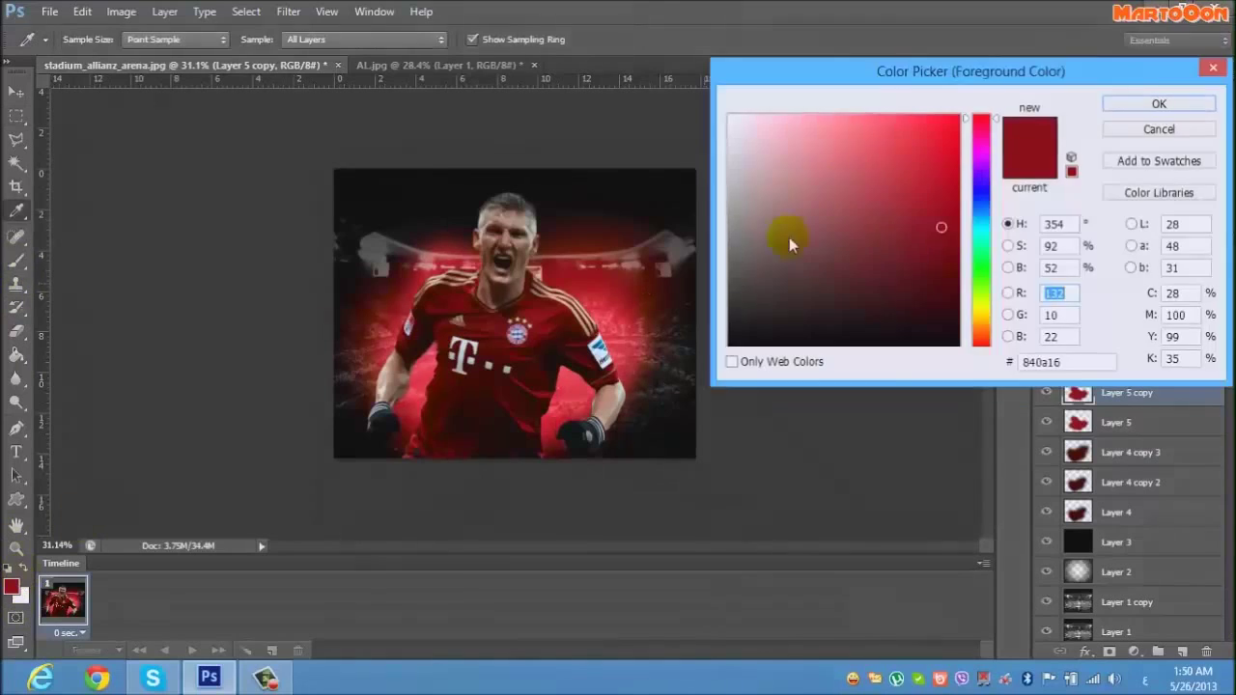
pyautogui.click(788, 236)
pyautogui.click(1158, 102)
pyautogui.click(1181, 651)
pyautogui.scroll(2, 422, 413)
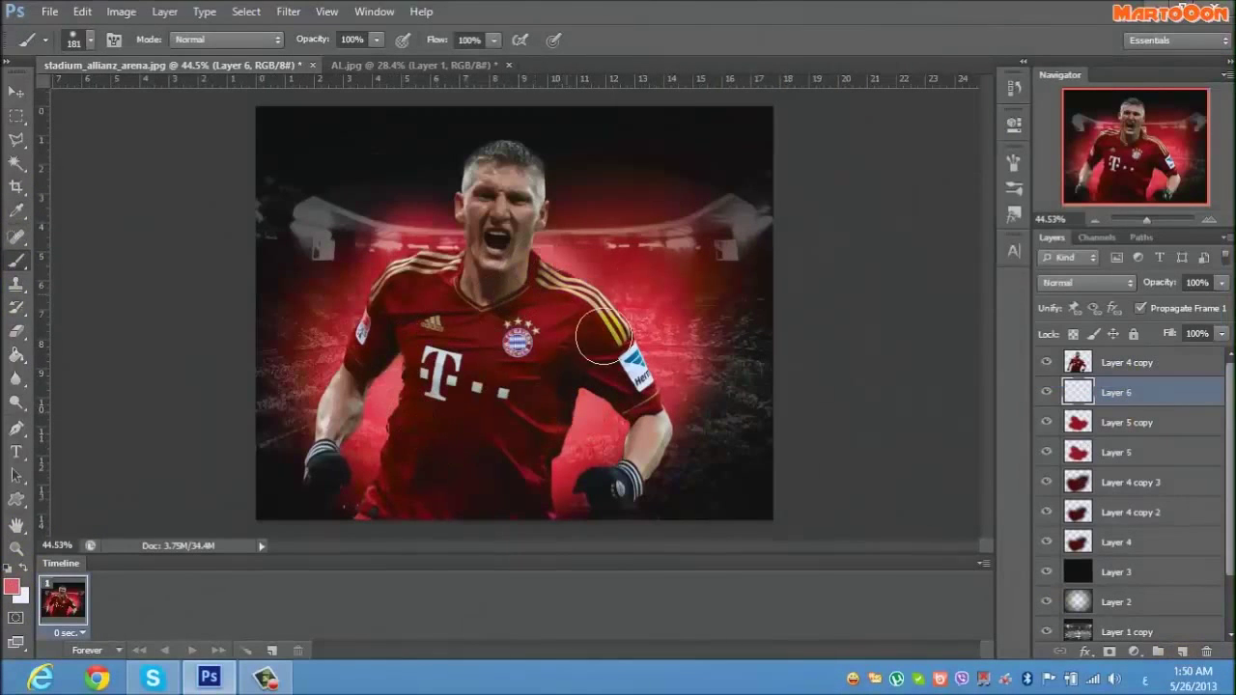
pyautogui.click(1086, 282)
pyautogui.click(1061, 147)
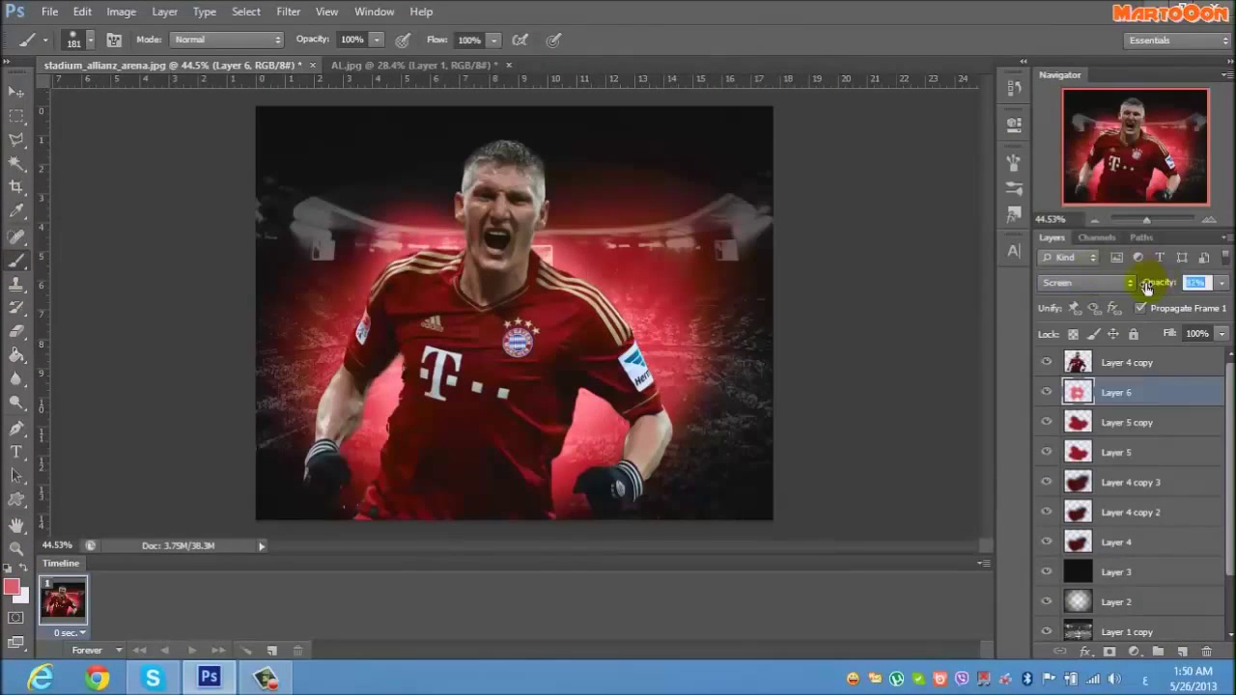
pyautogui.scroll(-2, 338, 284)
# Add a pink Screen-blended Layer 7 above the player at about 19% opacity.
pyautogui.moveTo(1126, 362); pyautogui.dragTo(1179, 649)
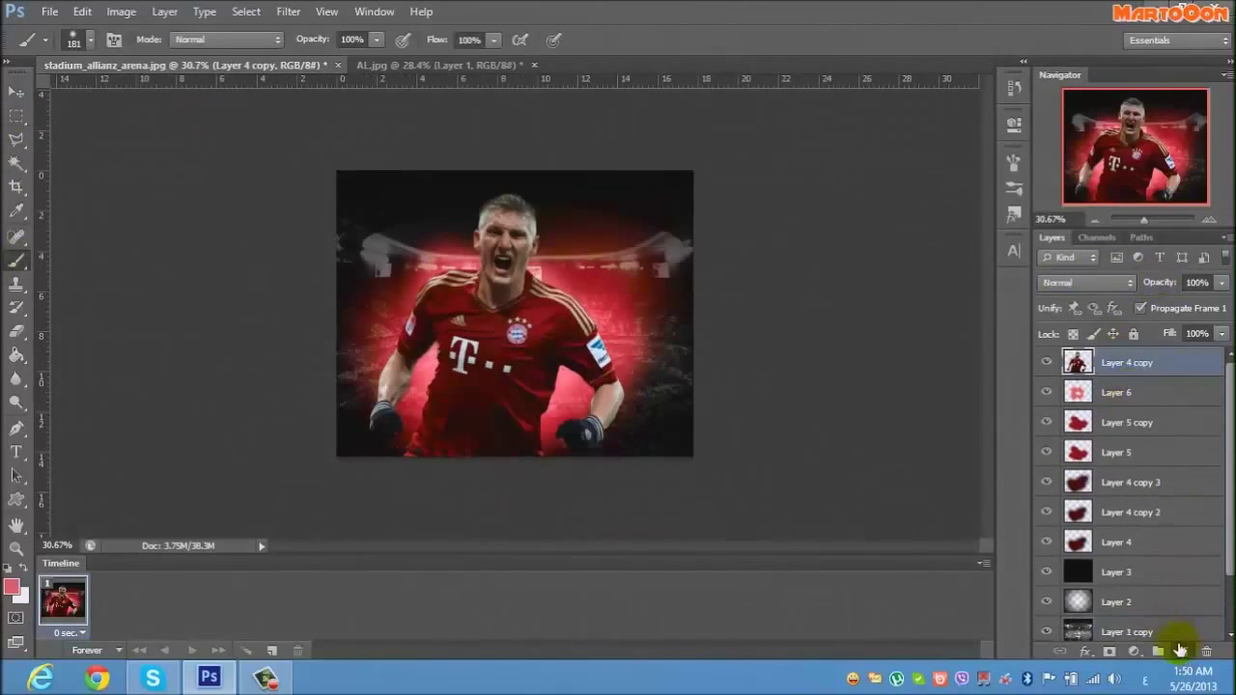
pyautogui.click(1180, 649)
pyautogui.moveTo(487, 208); pyautogui.dragTo(497, 261)
pyautogui.click(1086, 282)
pyautogui.click(1062, 146)
pyautogui.moveTo(1159, 282); pyautogui.dragTo(904, 285)
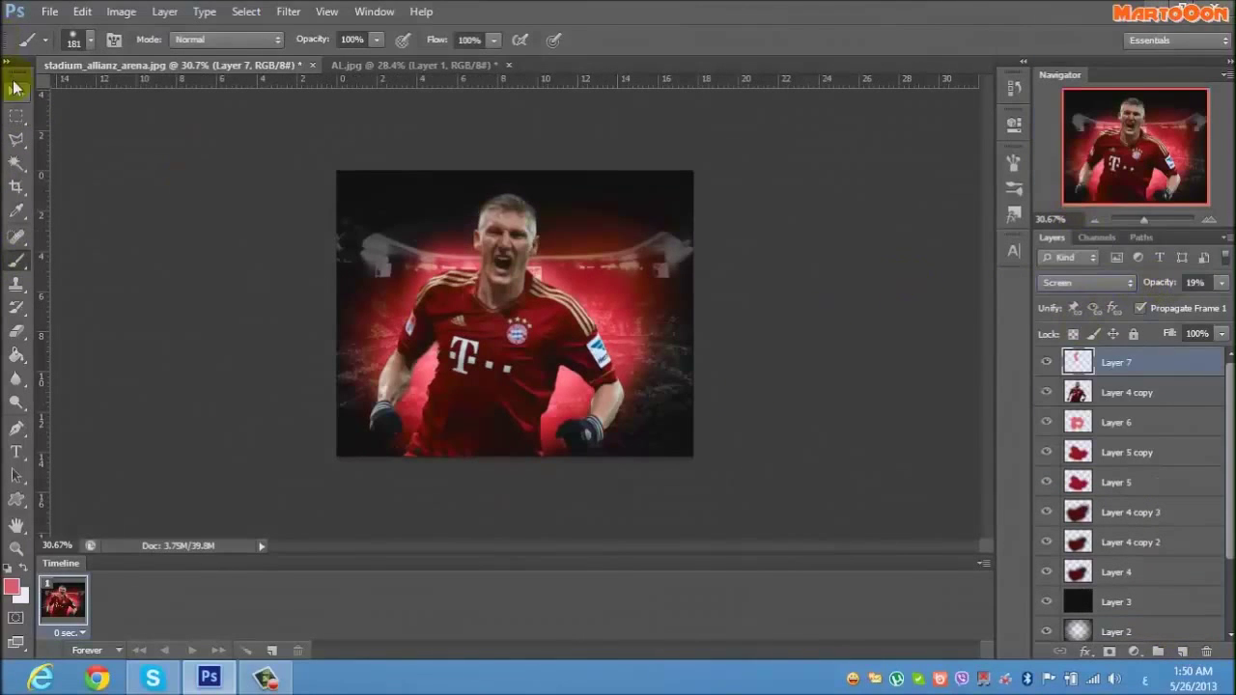
# Close AL.jpg without saving and open the player wallpaper photo.
pyautogui.click(415, 64)
pyautogui.click(509, 64)
pyautogui.click(633, 264)
pyautogui.hotkey('ctrl', 'o')
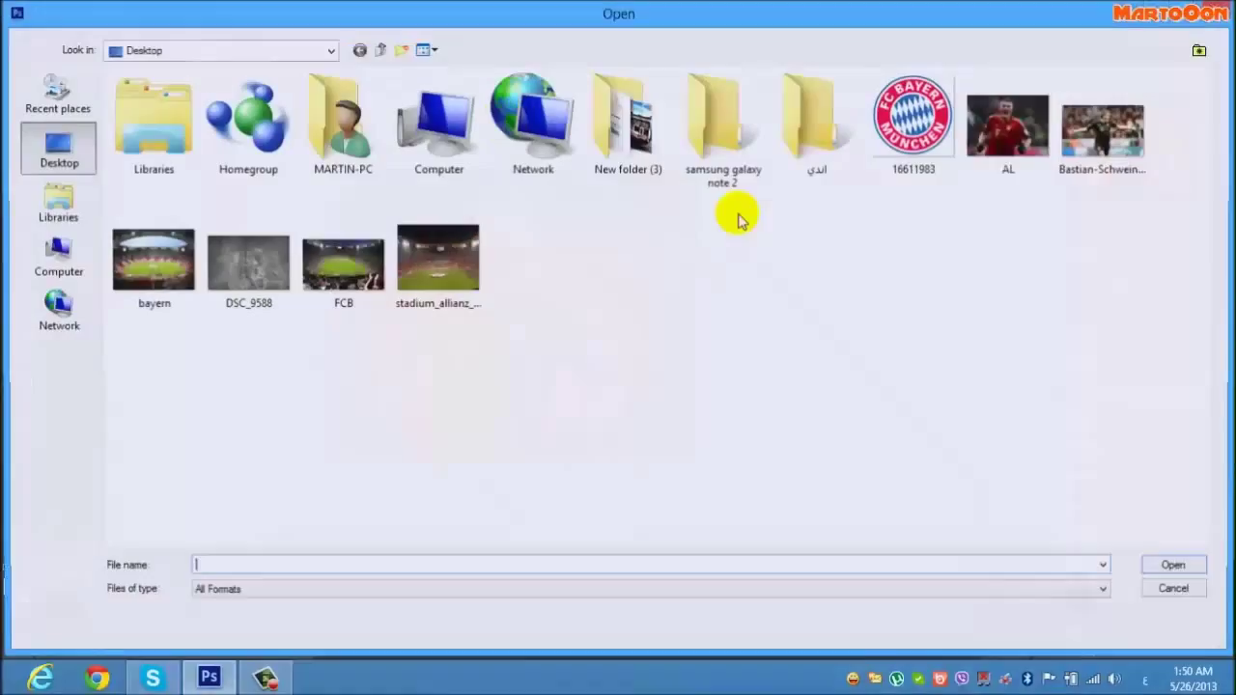
pyautogui.doubleClick(1101, 133)
# Lasso the black-kit player, copy it to a new layer, and drag it into the stadium poster.
pyautogui.click(557, 320)
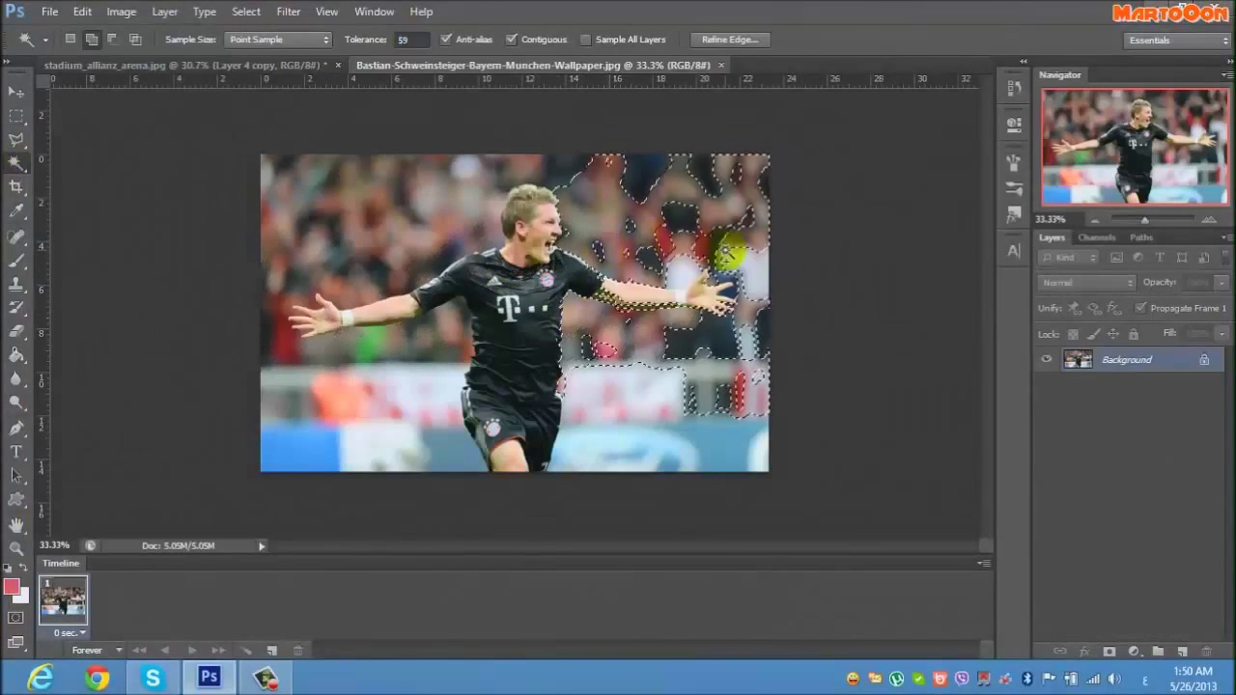
pyautogui.click(441, 353)
pyautogui.press('l')
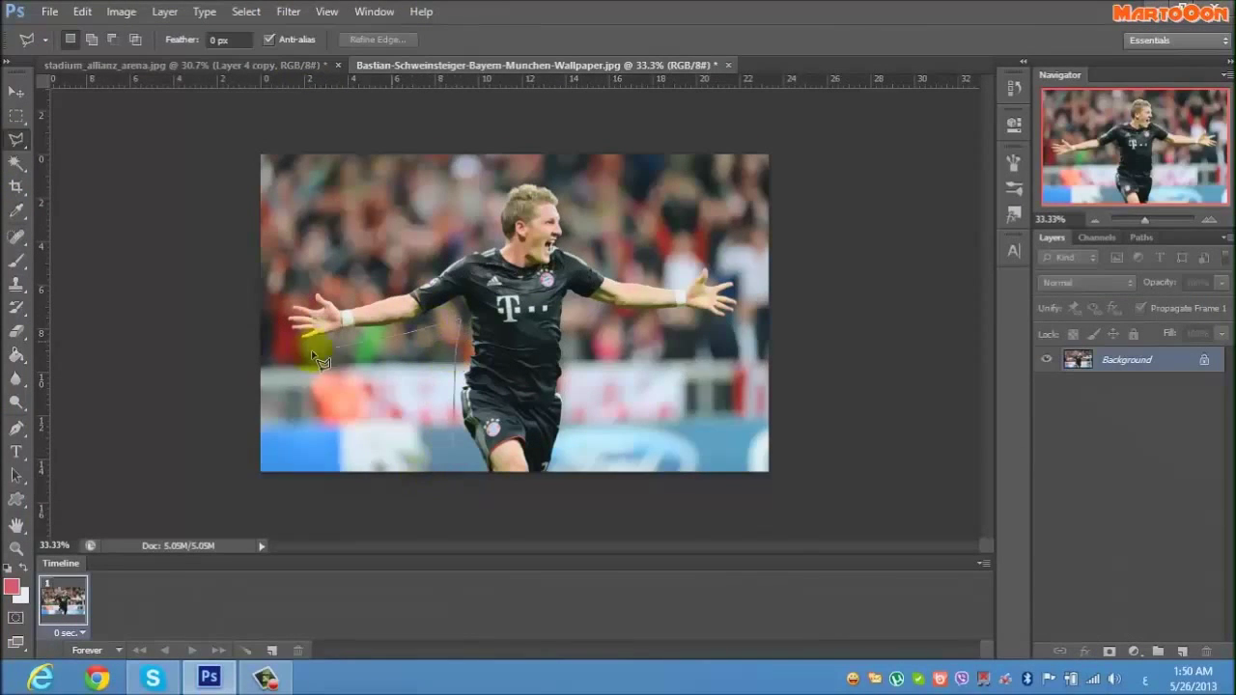
pyautogui.click(433, 469)
pyautogui.hotkey('ctrl', 'j')
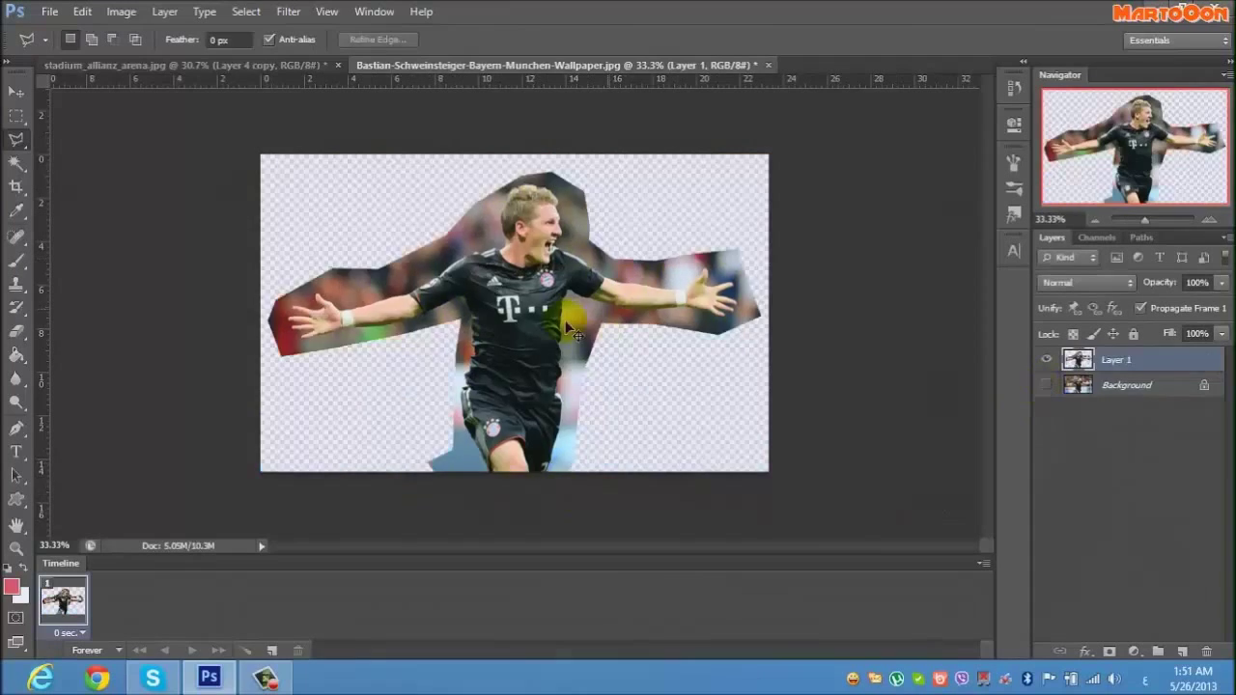
pyautogui.click(184, 65)
pyautogui.moveTo(514, 319); pyautogui.dragTo(570, 347)
# Move Layer 8 beneath the red-shirt player and set it to Hard Light.
pyautogui.moveTo(1115, 392); pyautogui.dragTo(1115, 430)
pyautogui.click(1086, 281)
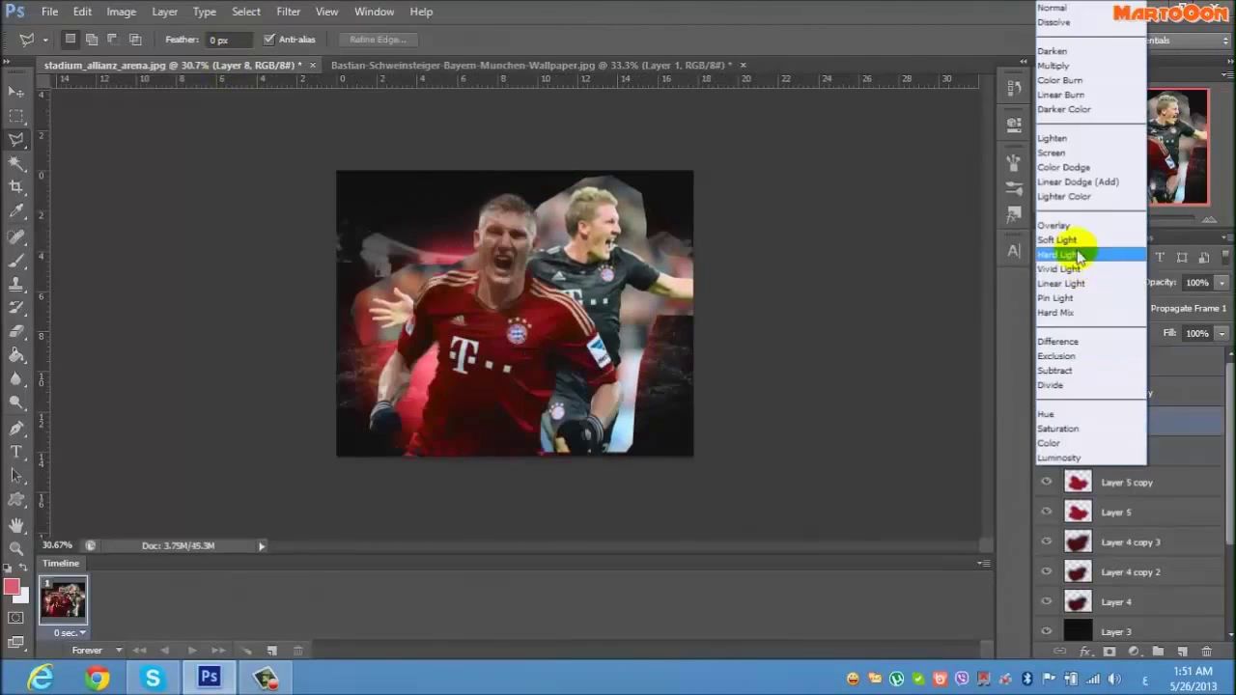
pyautogui.click(1091, 249)
# Erase Layer 8's rough edges with a size-70 eraser, checking them briefly in Normal mode.
pyautogui.press('e')
pyautogui.scroll(5, 365, 215)
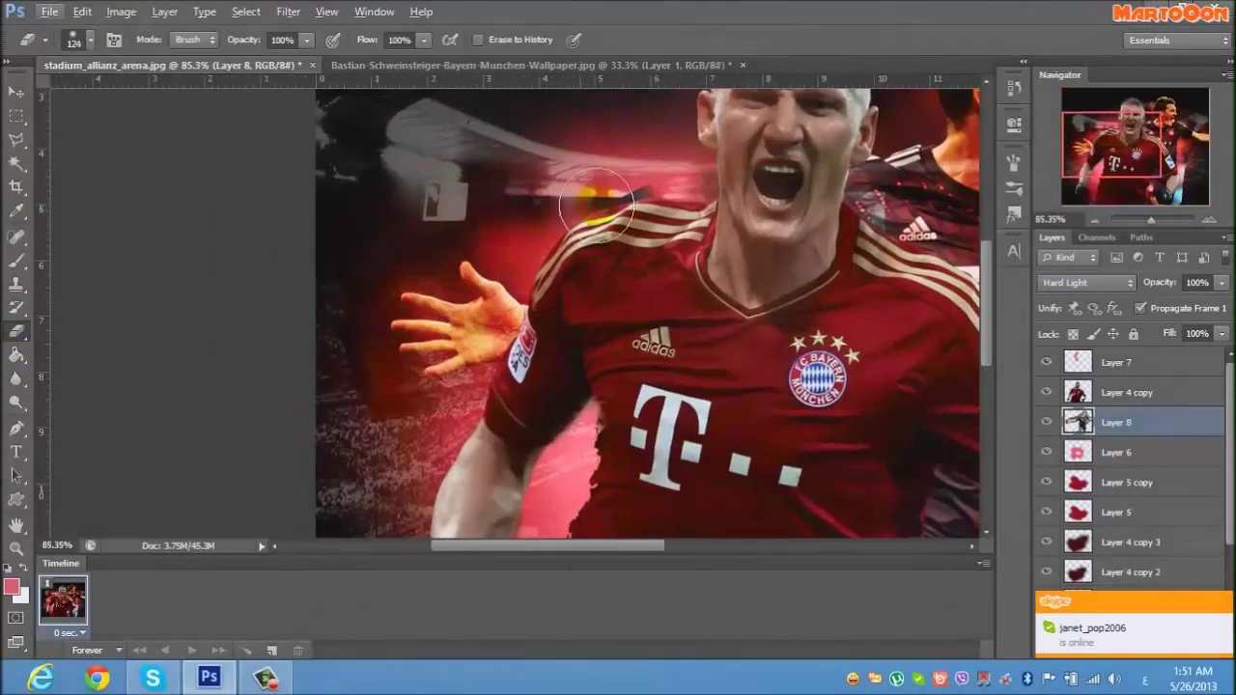
pyautogui.moveTo(337, 387); pyautogui.dragTo(242, 305)
pyautogui.moveTo(868, 454); pyautogui.dragTo(366, 184)
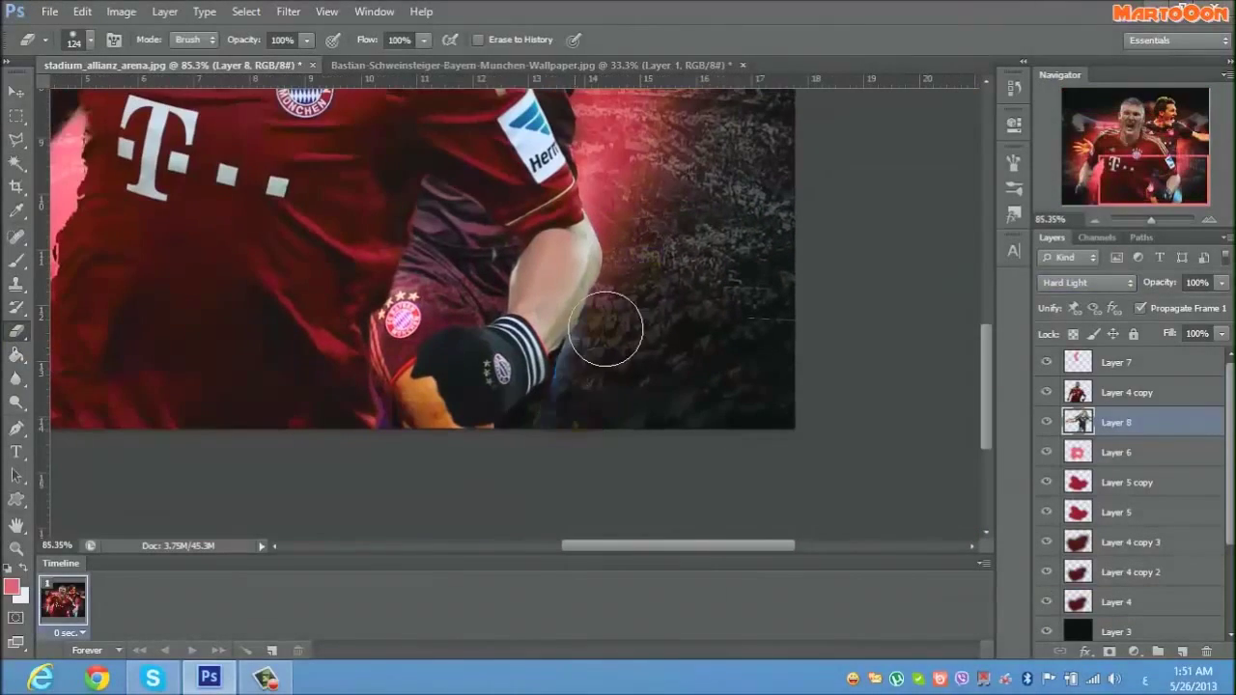
pyautogui.scroll(5, 365, 462)
pyautogui.moveTo(666, 189); pyautogui.dragTo(681, 221)
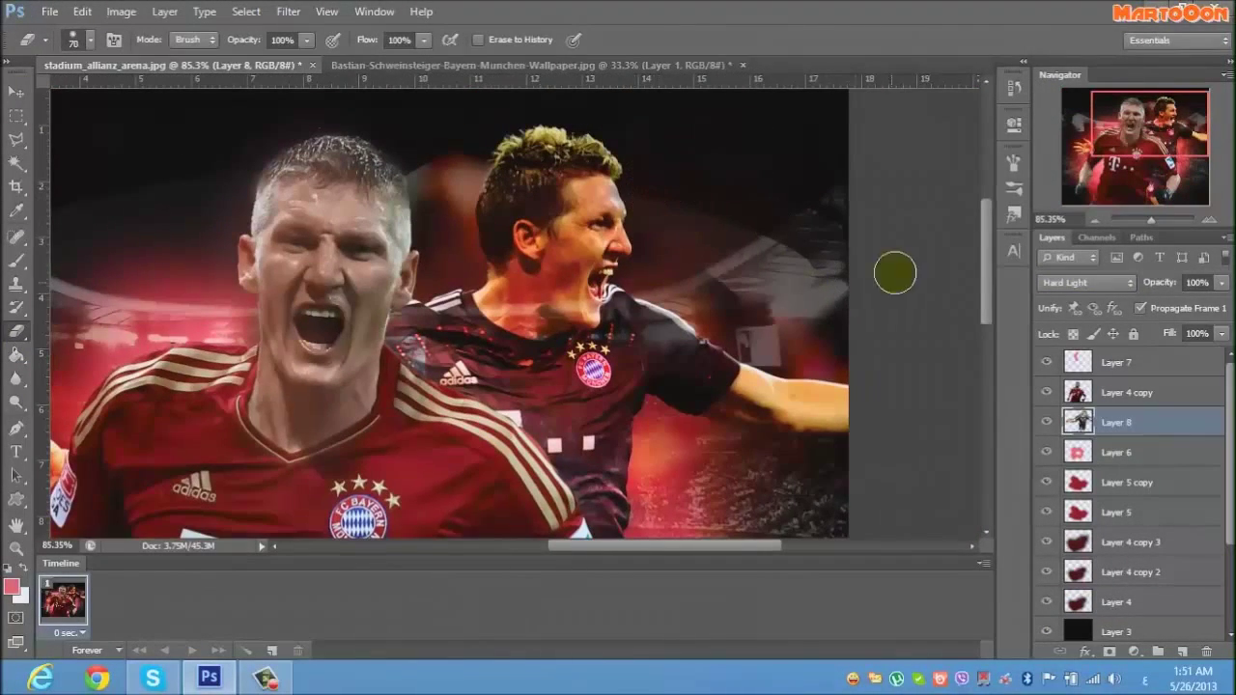
pyautogui.click(1086, 282)
pyautogui.click(1071, 12)
pyautogui.moveTo(538, 86); pyautogui.dragTo(651, 150)
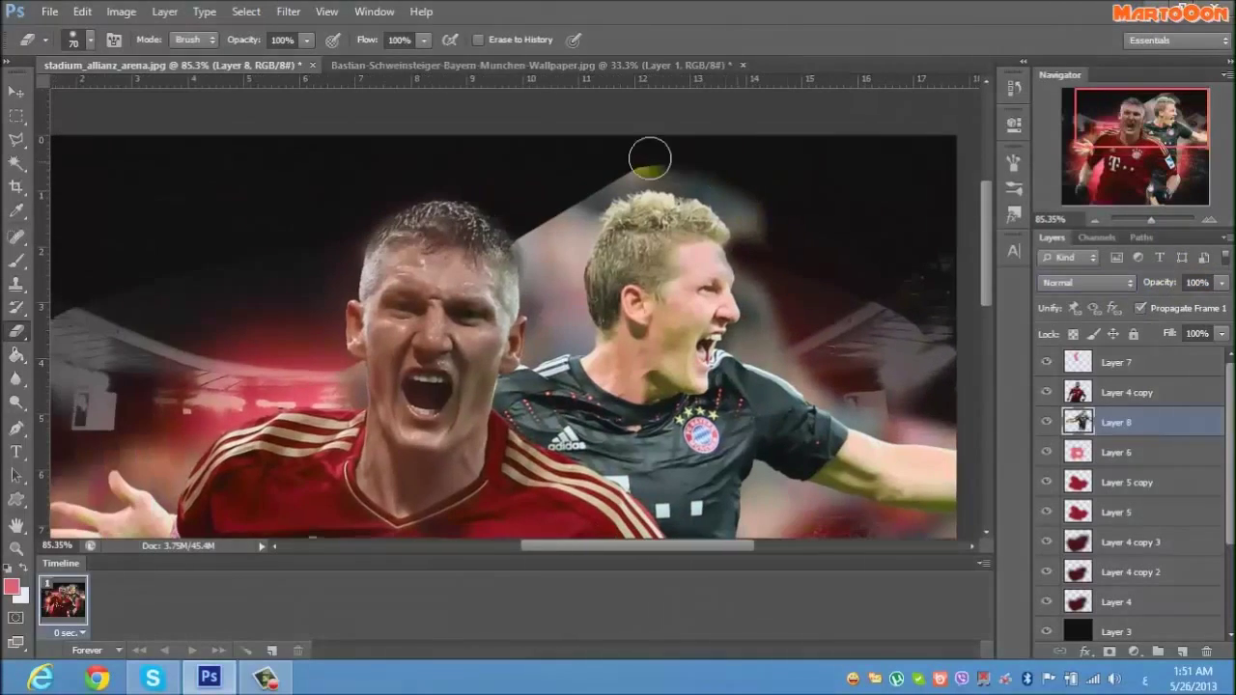
pyautogui.scroll(-2, 352, 259)
pyautogui.click(1086, 282)
pyautogui.click(1084, 240)
# Lower Layer 8's opacity to a faint 24%.
pyautogui.press('m')
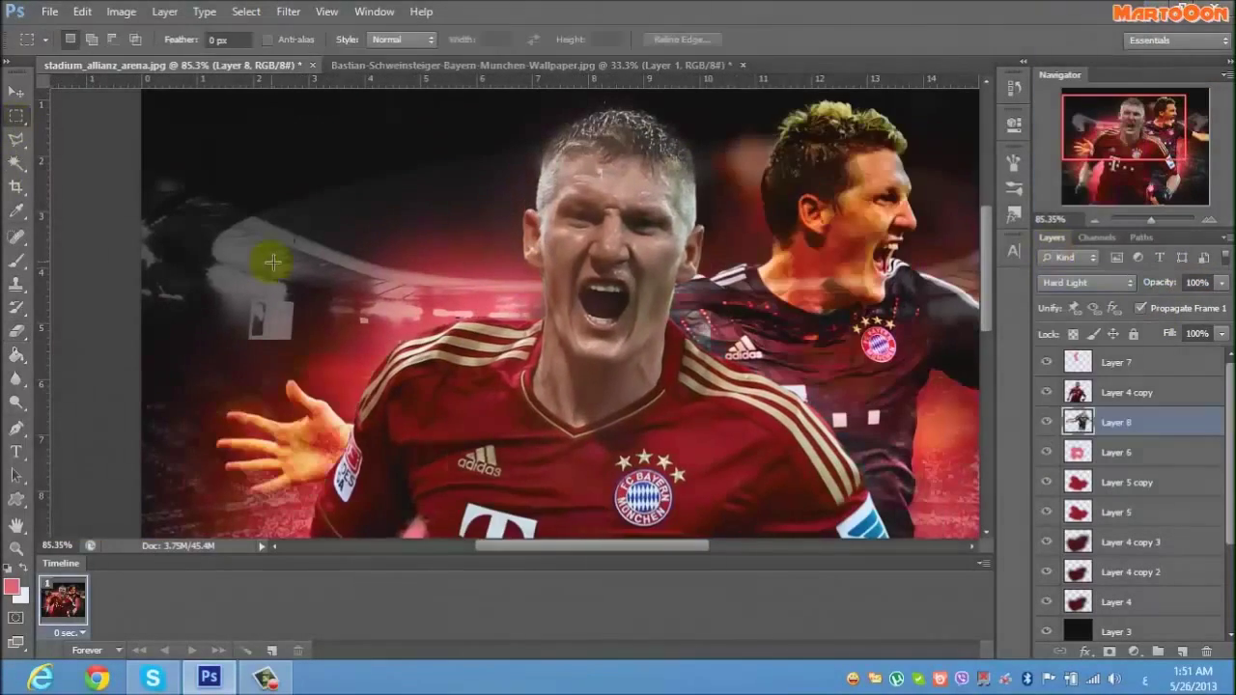
pyautogui.scroll(-3, 591, 292)
pyautogui.scroll(3, 591, 292)
pyautogui.scroll(2, 416, 208)
pyautogui.press('e')
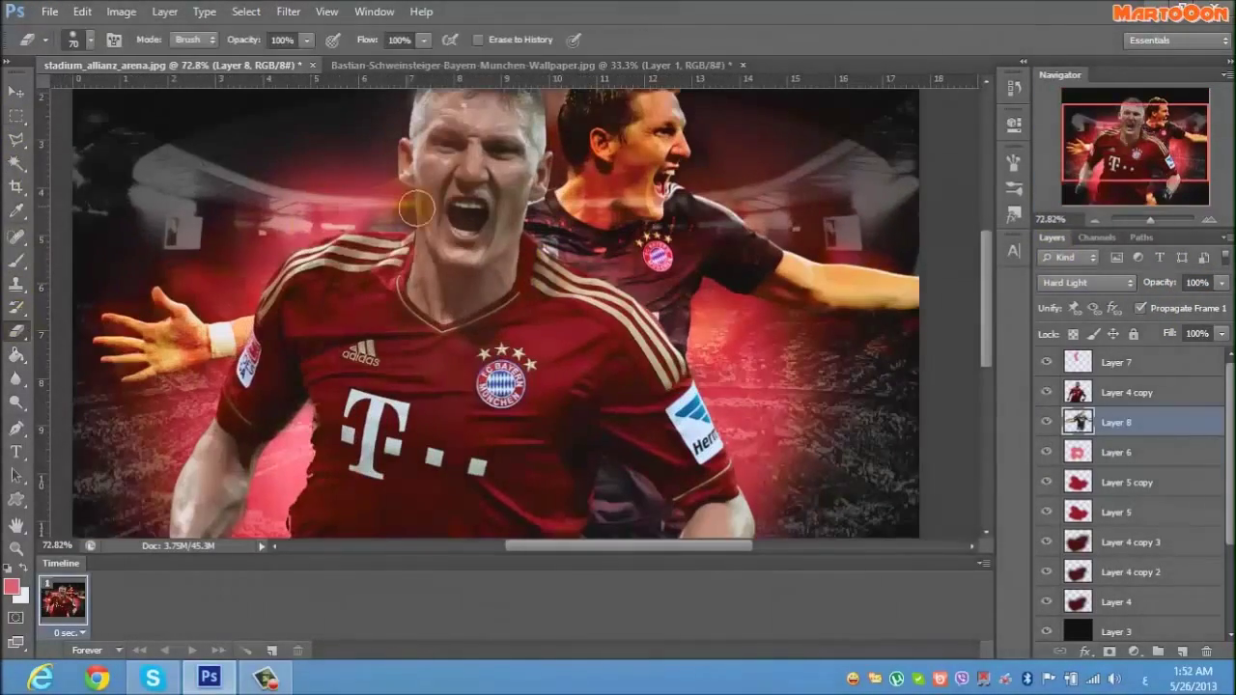
pyautogui.scroll(-5, 761, 338)
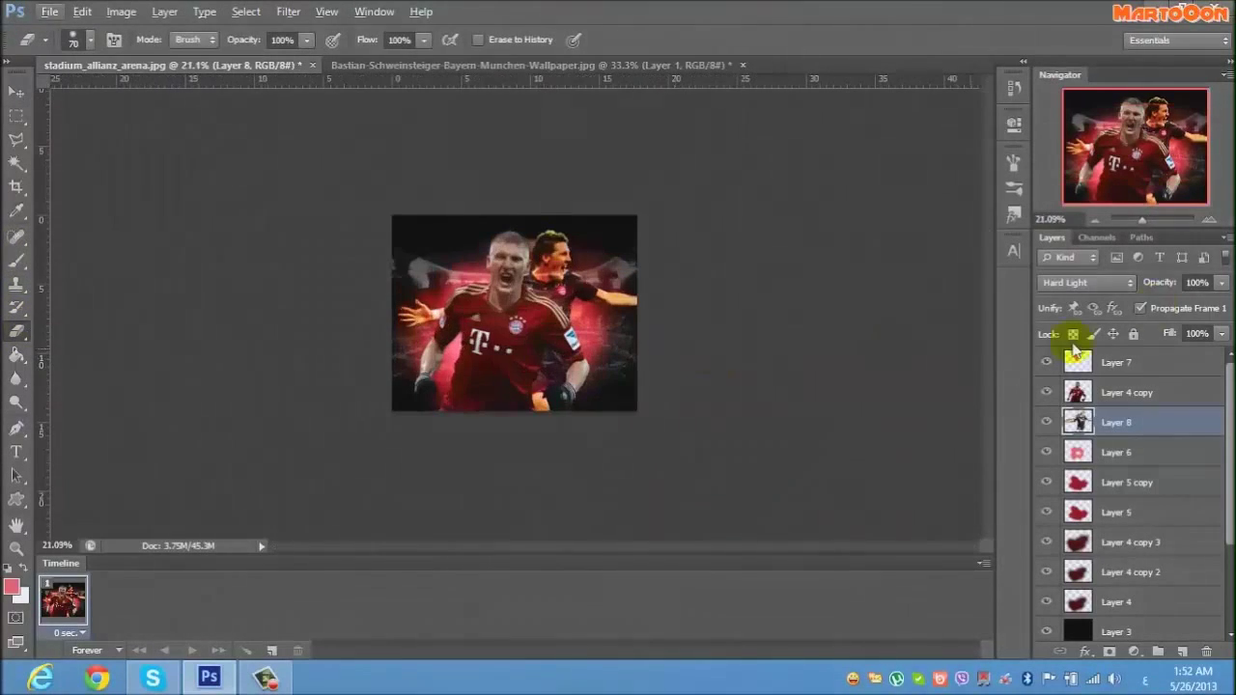
pyautogui.moveTo(1144, 287); pyautogui.dragTo(910, 290)
# Draw an oval selection over the player's chest.
pyautogui.press('m')
pyautogui.scroll(2, 965, 294)
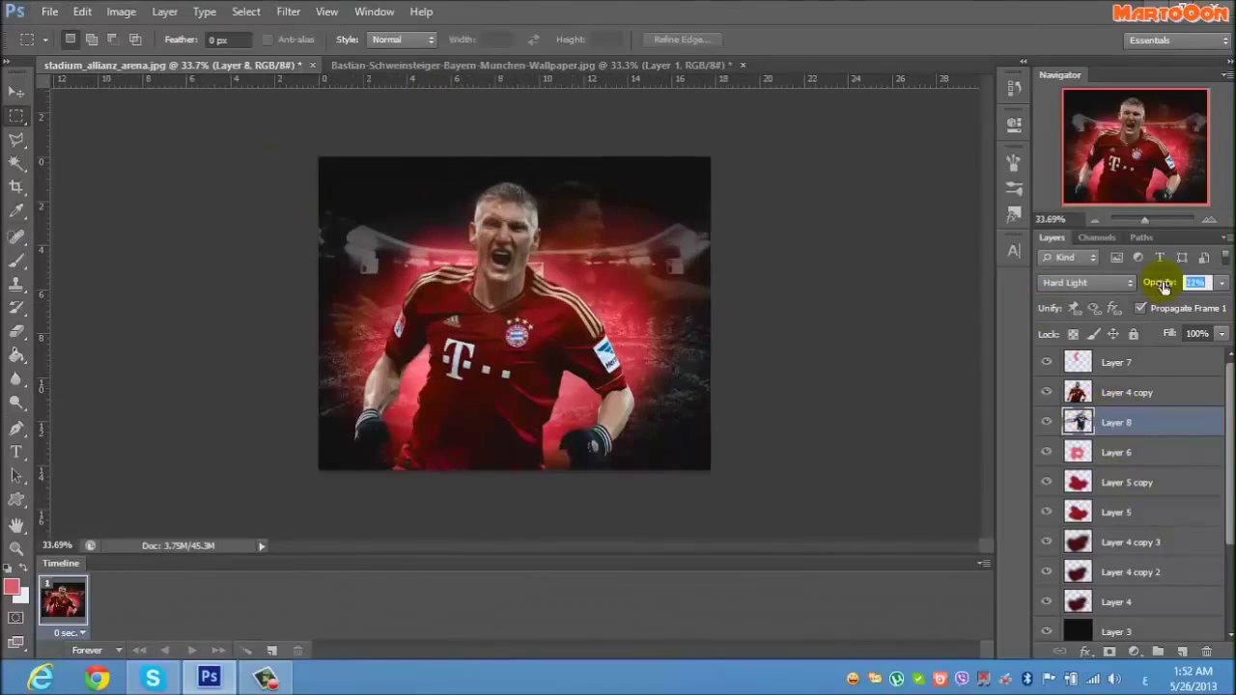
pyautogui.moveTo(365, 289); pyautogui.dragTo(432, 319)
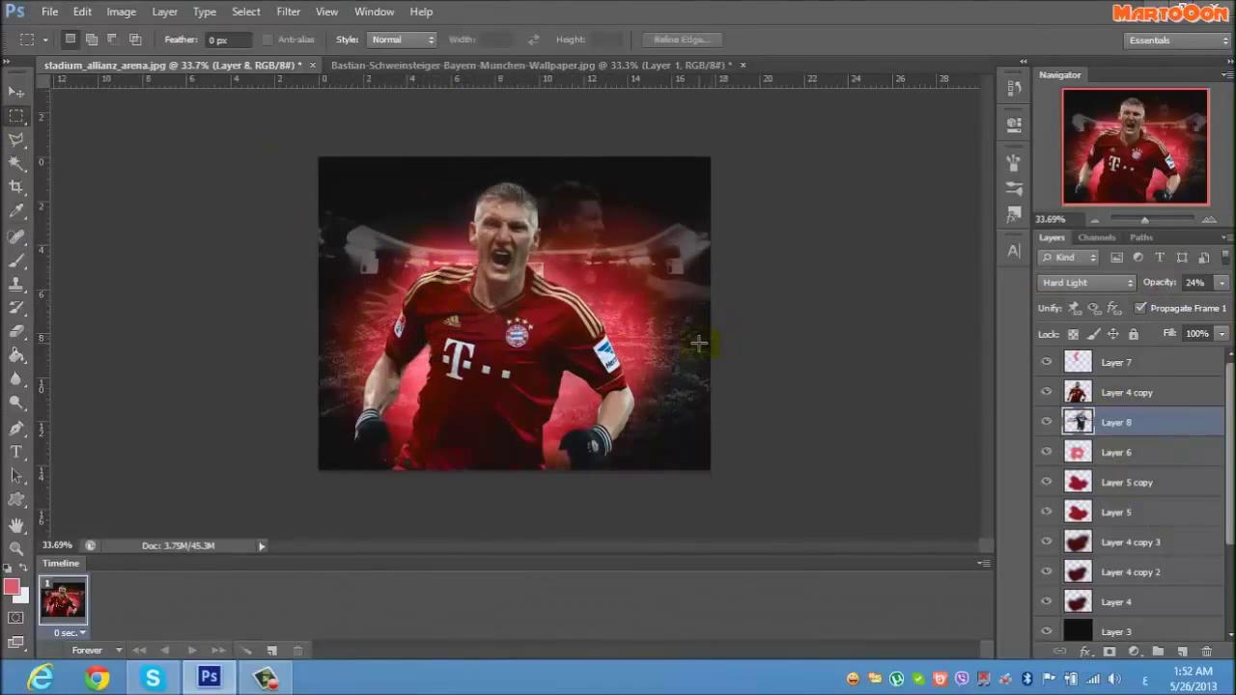
# Add a new empty layer and choose a smaller scattered sparkle brush preset.
pyautogui.press('b')
pyautogui.click(1181, 651)
pyautogui.scroll(3, 438, 356)
pyautogui.click(89, 39)
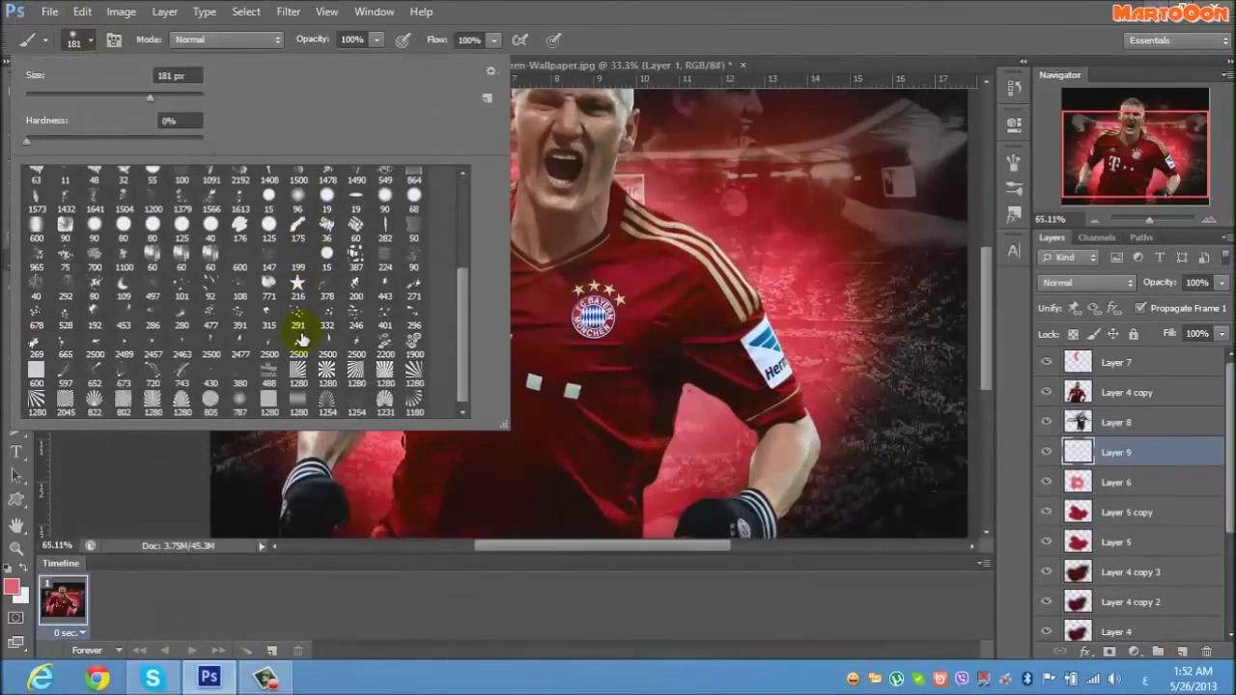
pyautogui.doubleClick(207, 301)
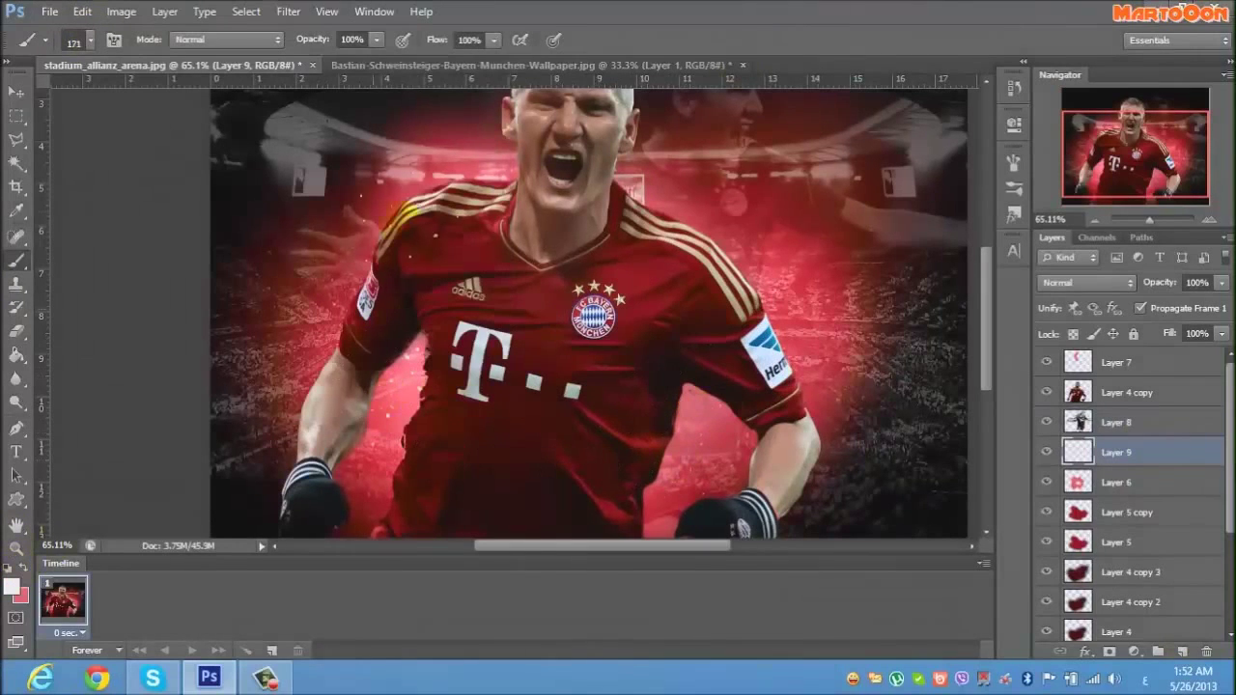
pyautogui.click(90, 40)
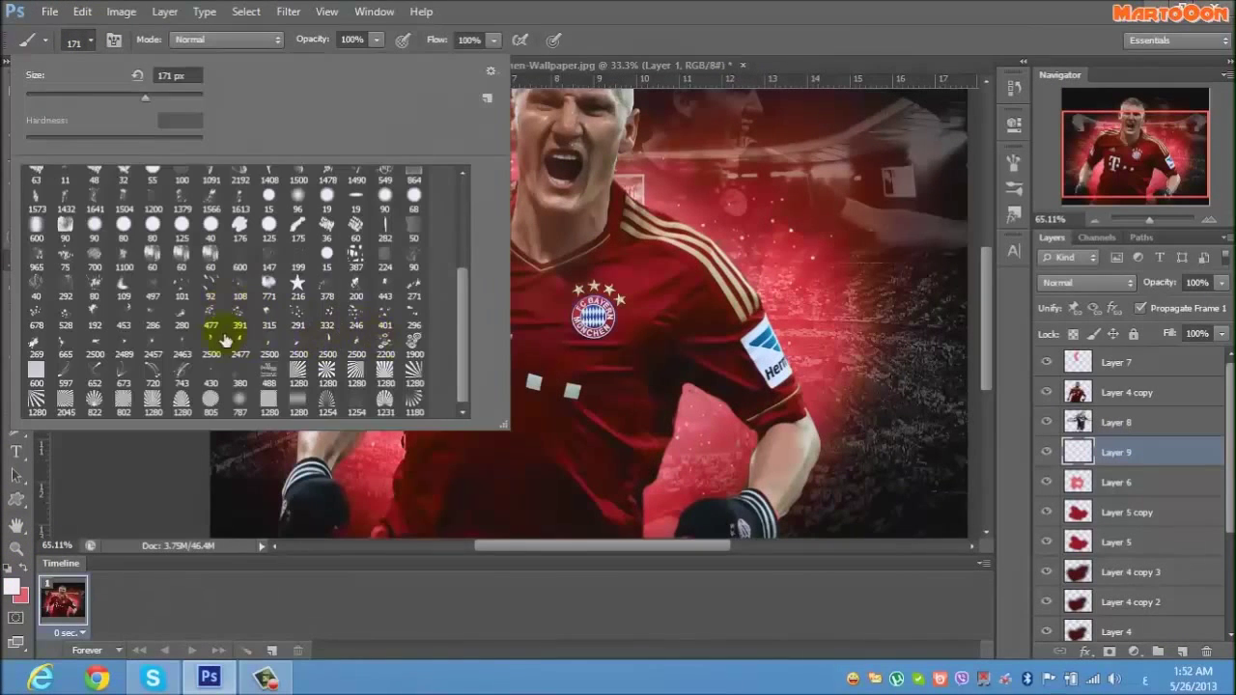
pyautogui.press('Return')
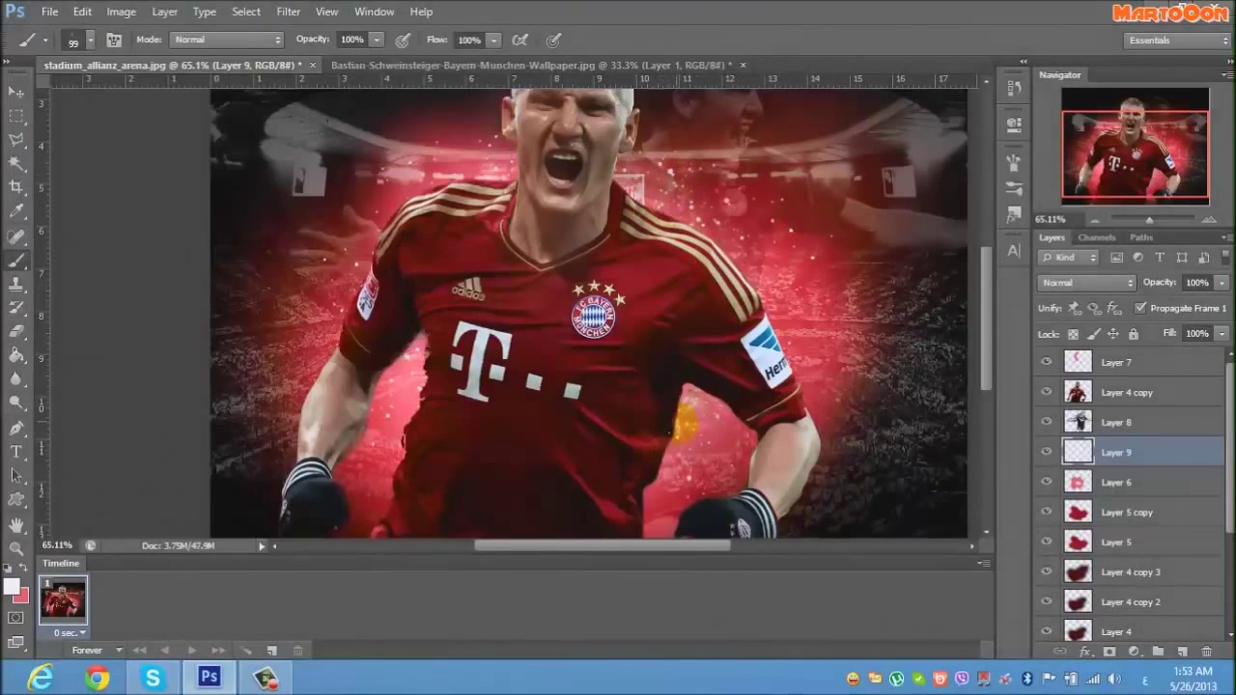
# Set the sparkle layer to Screen and duplicate it as Layer 9 copy.
pyautogui.scroll(-3, 851, 340)
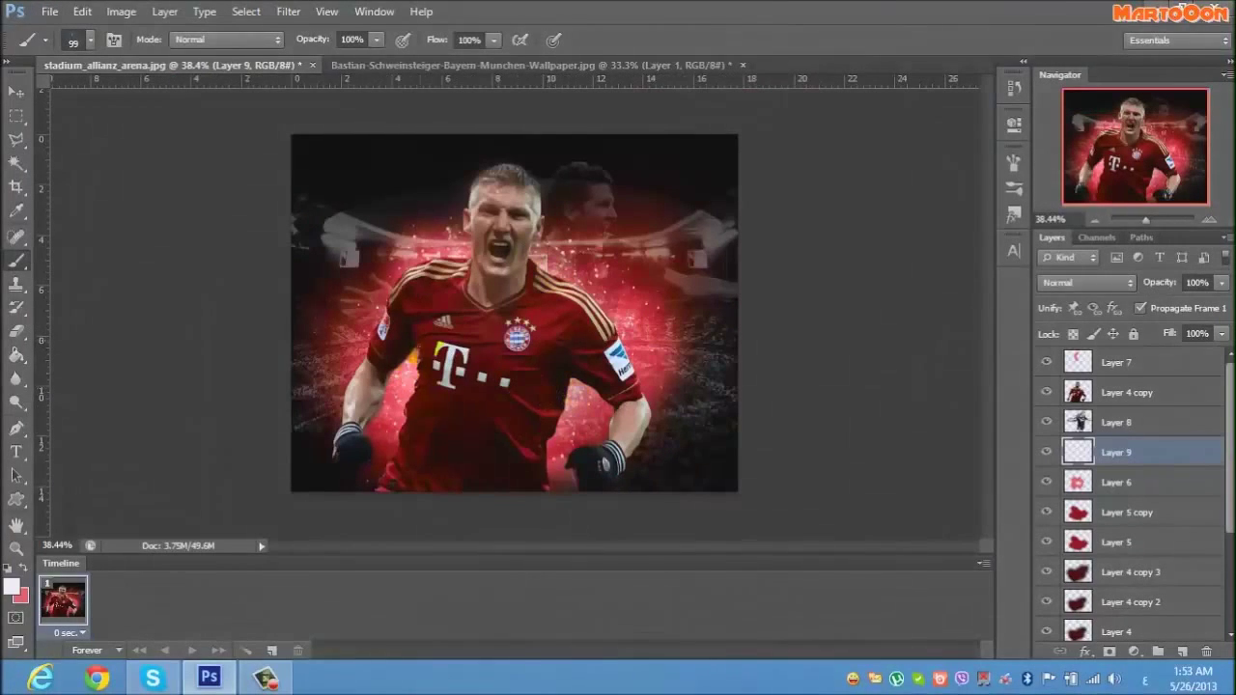
pyautogui.click(1086, 282)
pyautogui.click(1062, 138)
pyautogui.hotkey('ctrl', 'j')
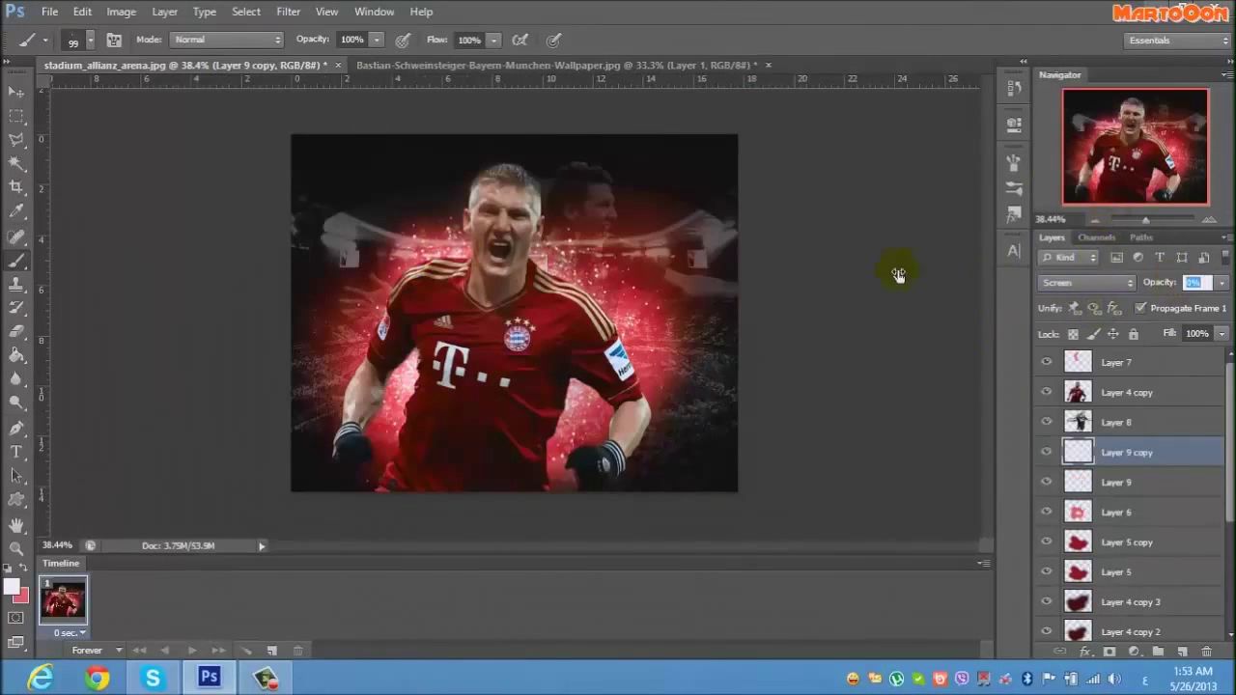
# Fill a new layer with dark red sampled from the shirt and blend it Color Dodge at 70%.
pyautogui.keyDown('alt'); pyautogui.click(522, 370); pyautogui.keyUp('alt')
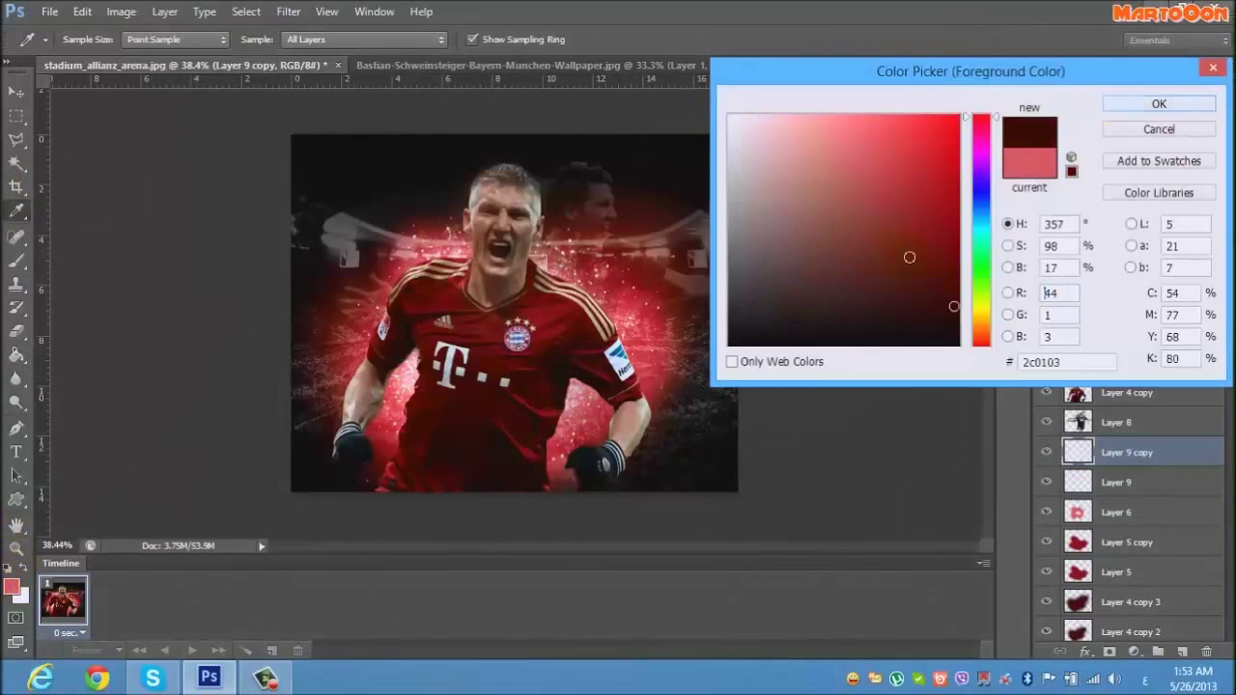
pyautogui.click(1158, 103)
pyautogui.click(1103, 612)
pyautogui.click(1182, 651)
pyautogui.click(17, 354)
pyautogui.click(512, 309)
pyautogui.click(1083, 280)
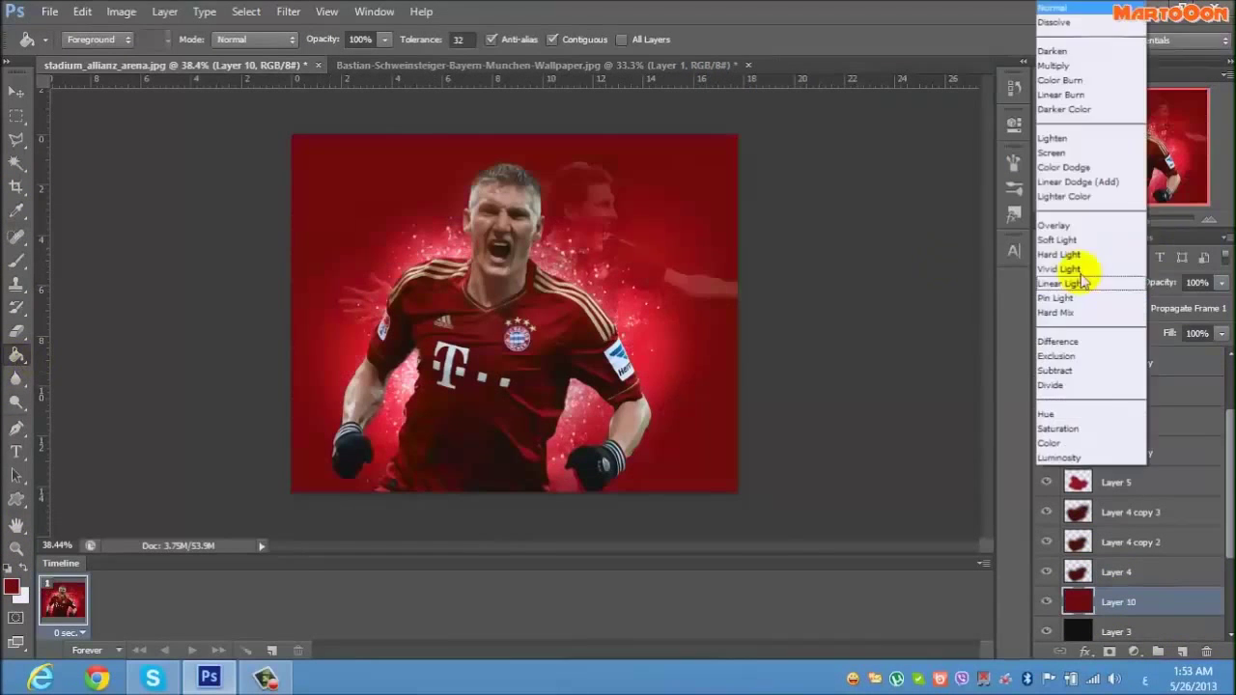
pyautogui.click(1063, 167)
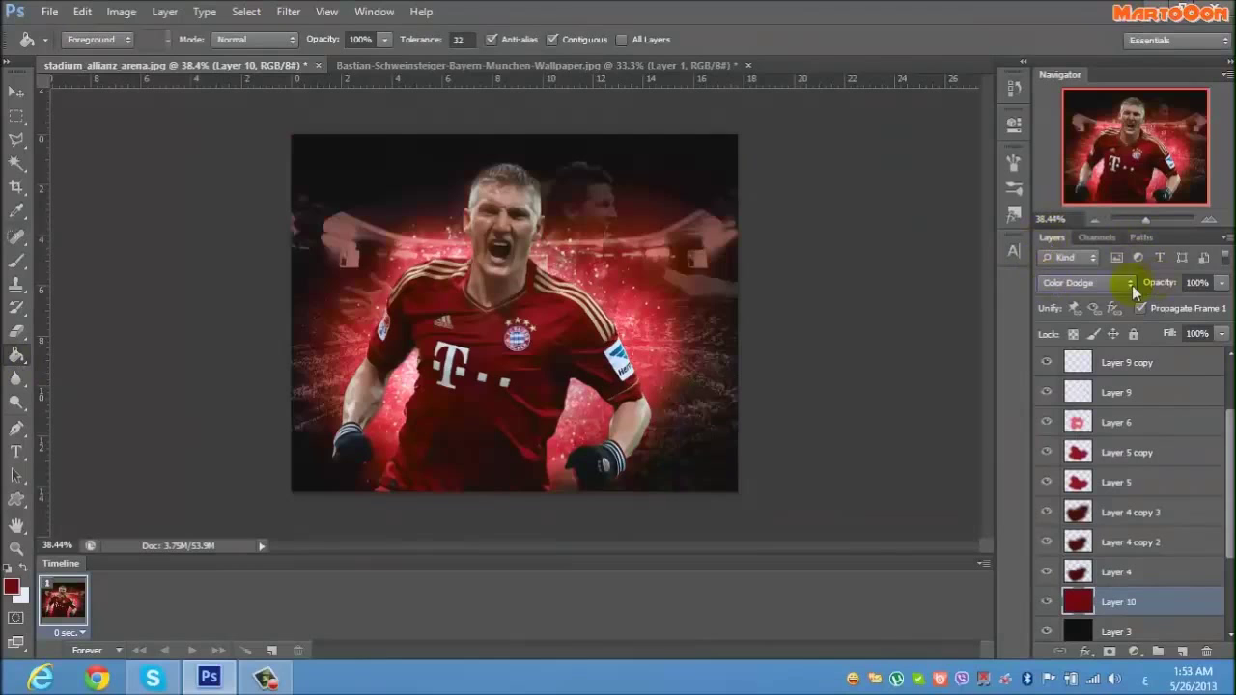
# Select a layer near the top of the stack and add a new empty layer above it.
pyautogui.click(16, 117)
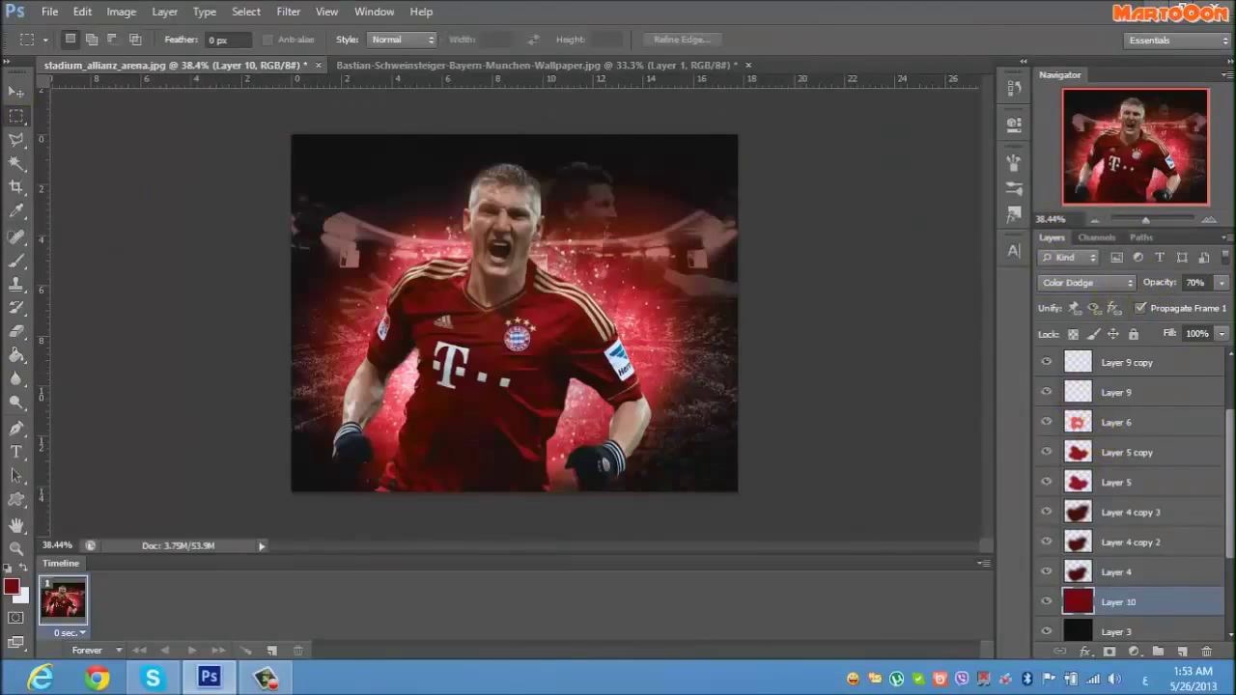
pyautogui.scroll(3, 1127, 400)
pyautogui.click(1127, 393)
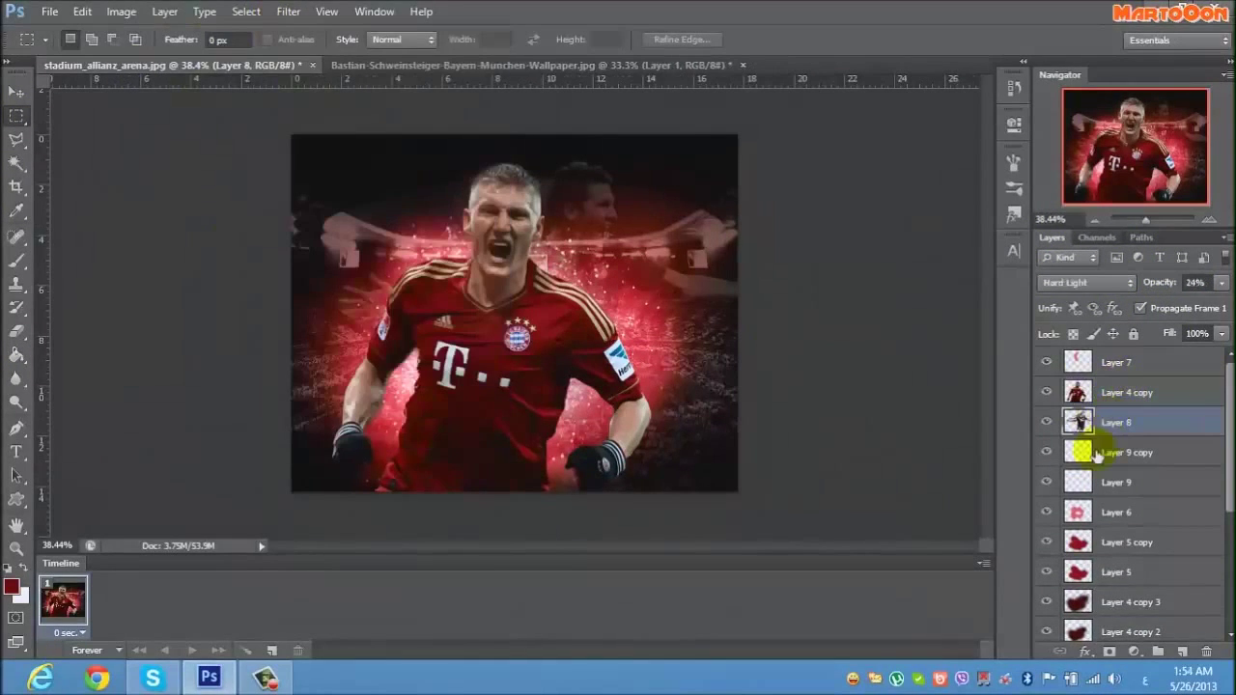
pyautogui.click(1185, 650)
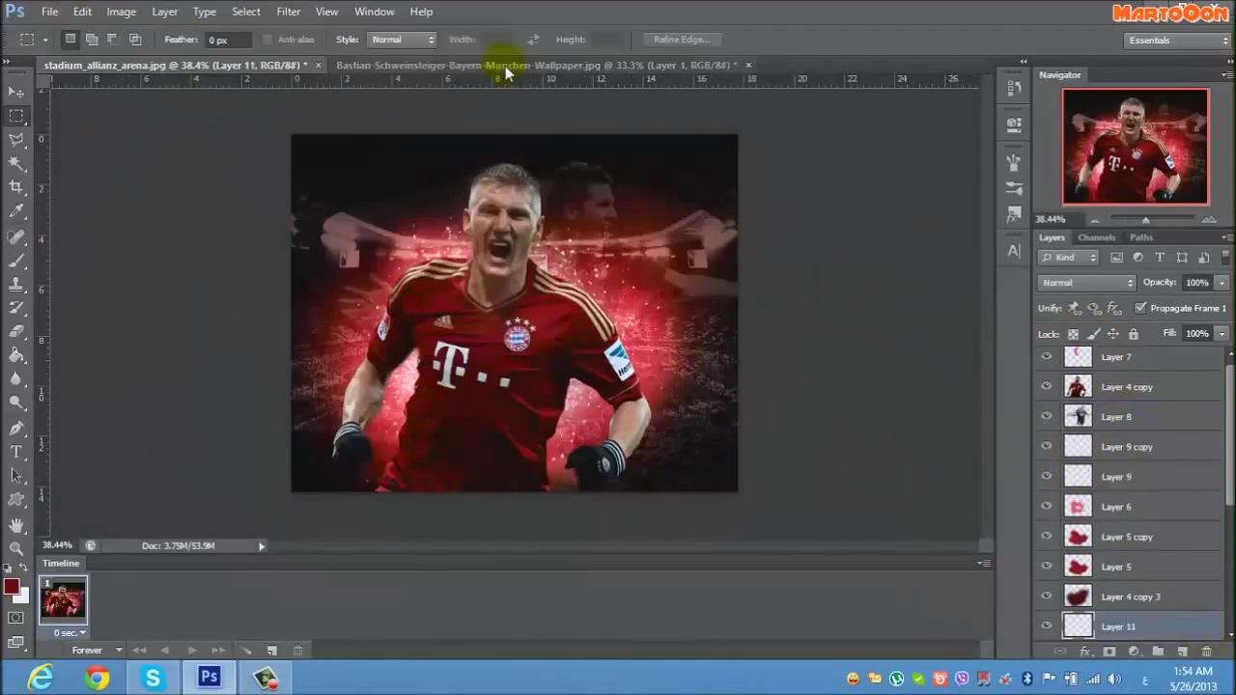
# Close the Bastian wallpaper without saving and open the FC Bayern logo 16611983.png.
pyautogui.click(743, 65)
pyautogui.click(640, 267)
pyautogui.click(49, 12)
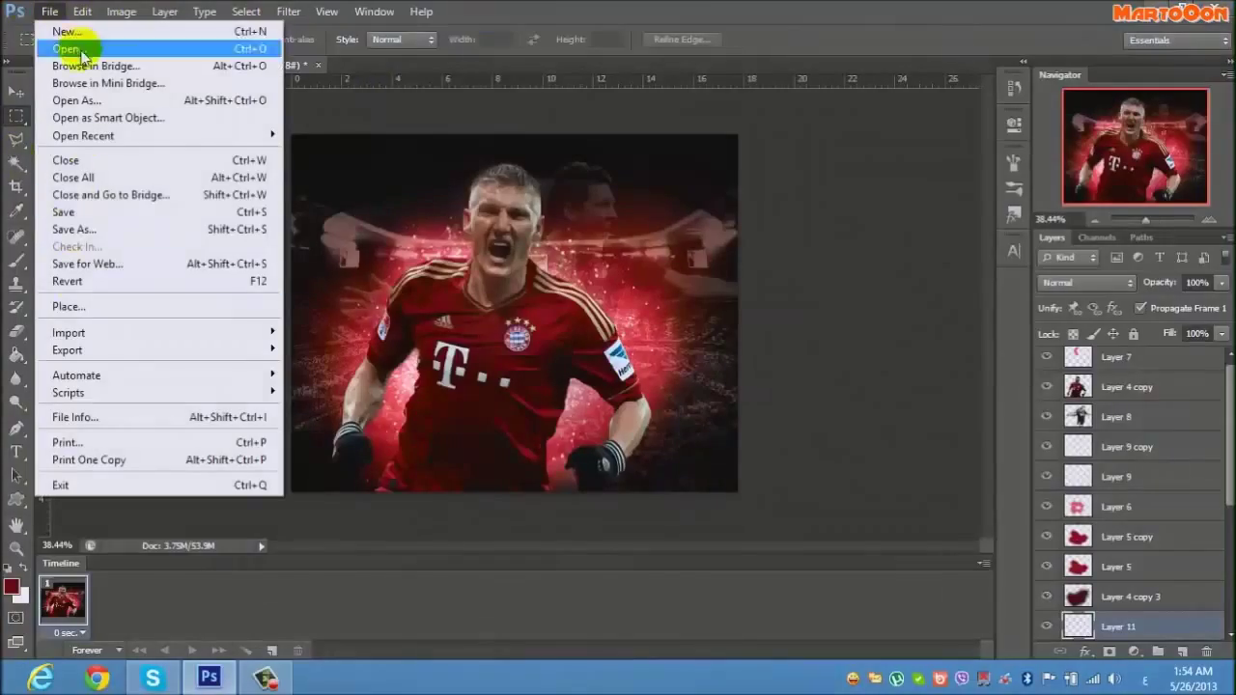
pyautogui.click(82, 50)
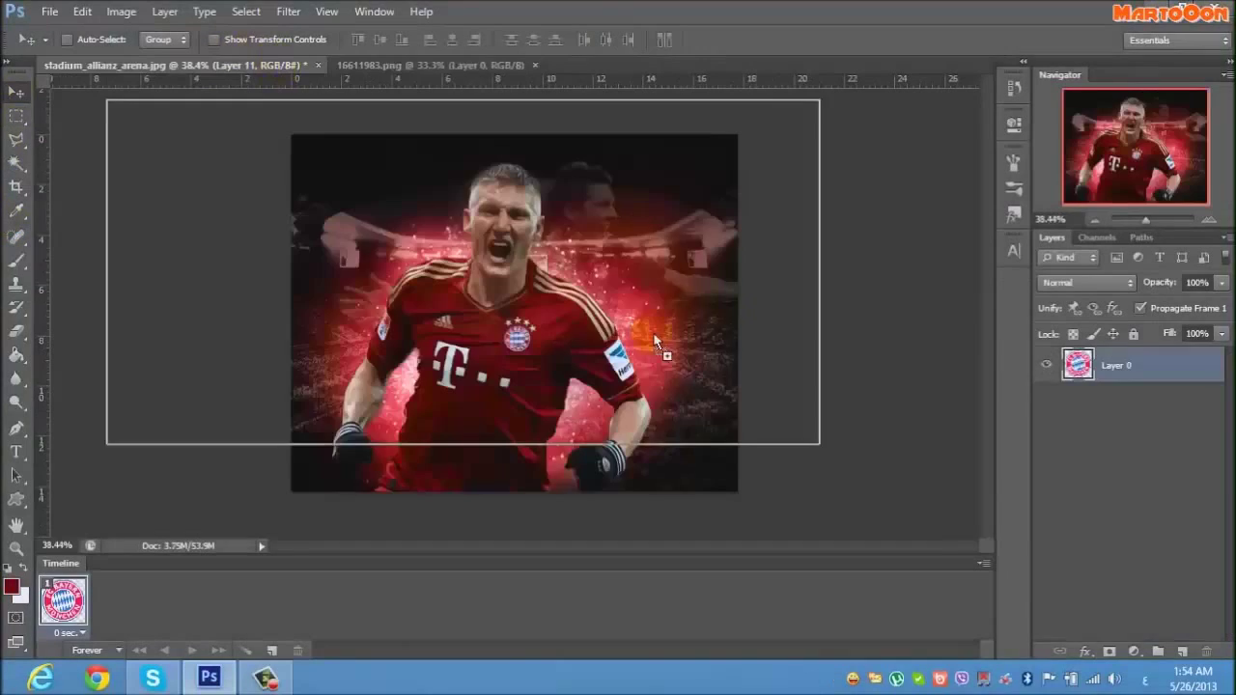
# Bring the Bayern logo into the poster in Hard Light, below Layer 2, at about 15% opacity.
pyautogui.moveTo(434, 289)
pyautogui.mouseDown()
pyautogui.moveTo(599, 285)
pyautogui.moveTo(603, 299)
pyautogui.mouseUp()
pyautogui.click(1086, 282)
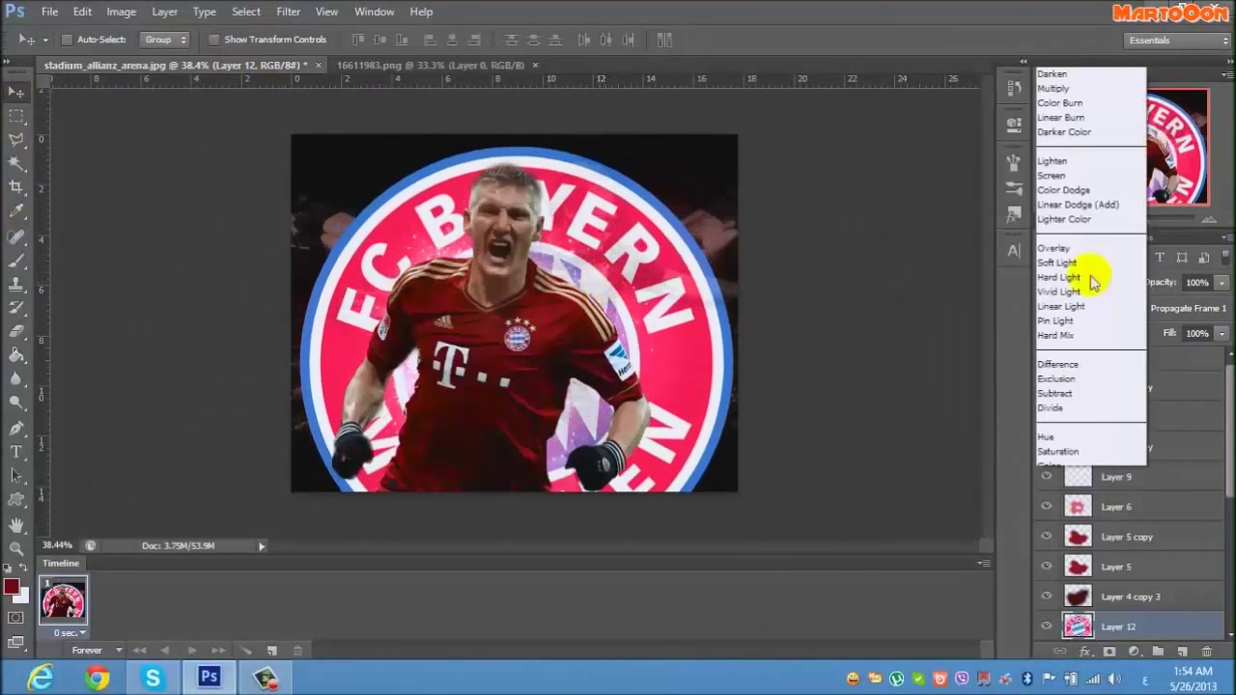
pyautogui.click(16, 115)
pyautogui.moveTo(1118, 626); pyautogui.dragTo(1118, 536)
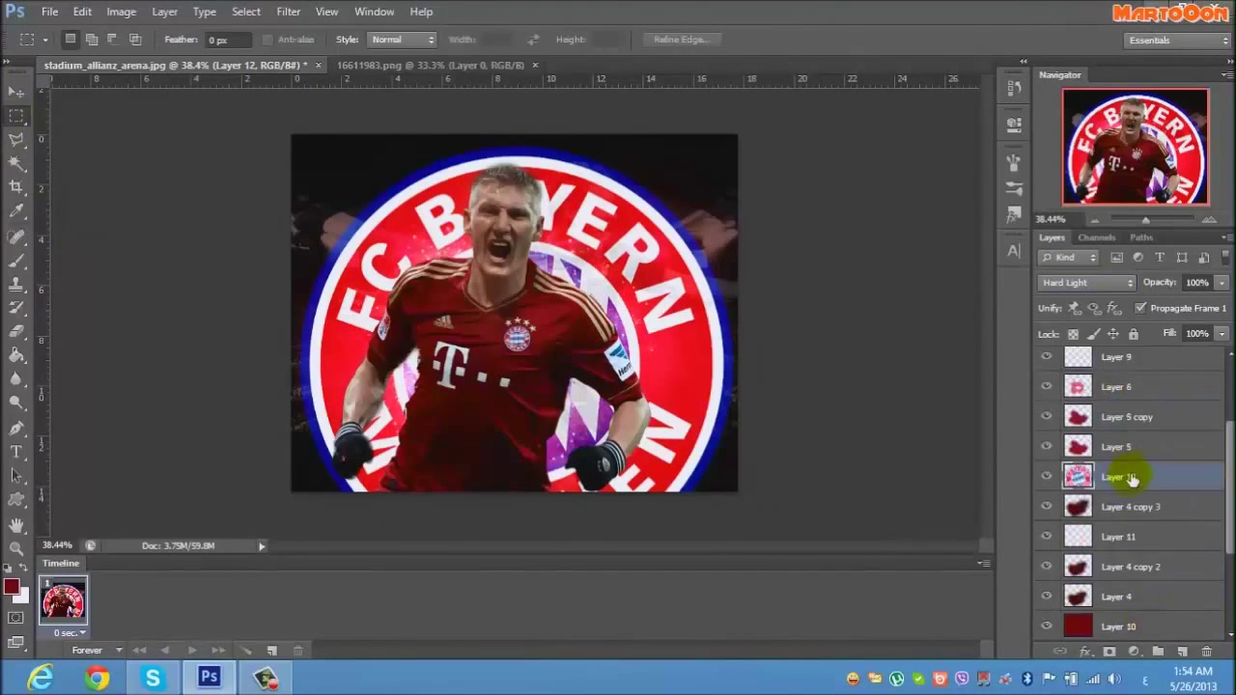
pyautogui.moveTo(1163, 282); pyautogui.dragTo(747, 299)
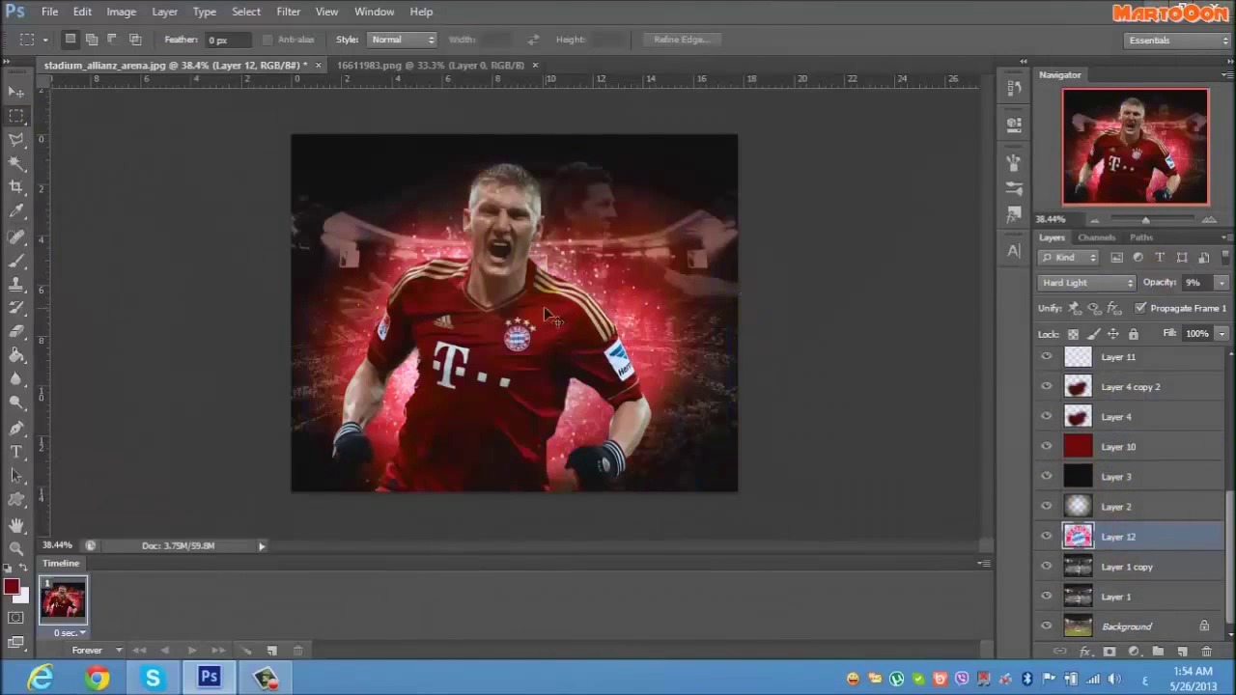
# Scale and rotate the logo with Free Transform, then erase its edges.
pyautogui.hotkey('ctrl', 't')
pyautogui.moveTo(651, 307); pyautogui.dragTo(502, 215)
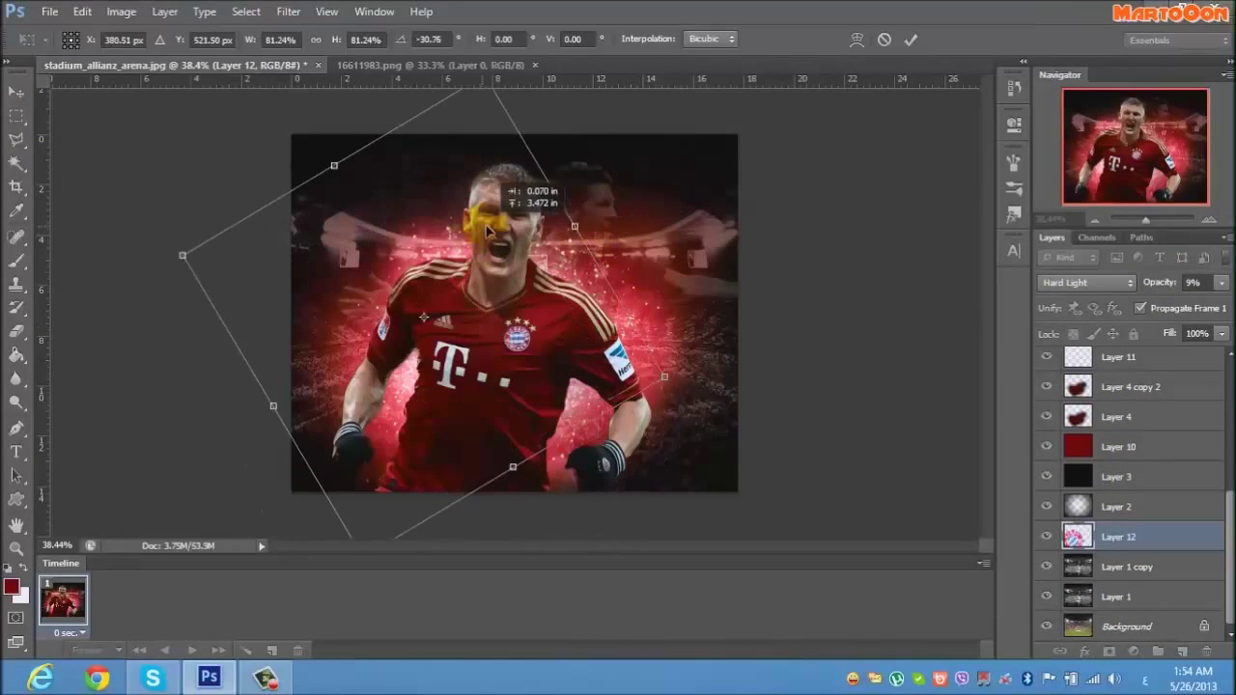
pyautogui.press('Return')
pyautogui.press('e')
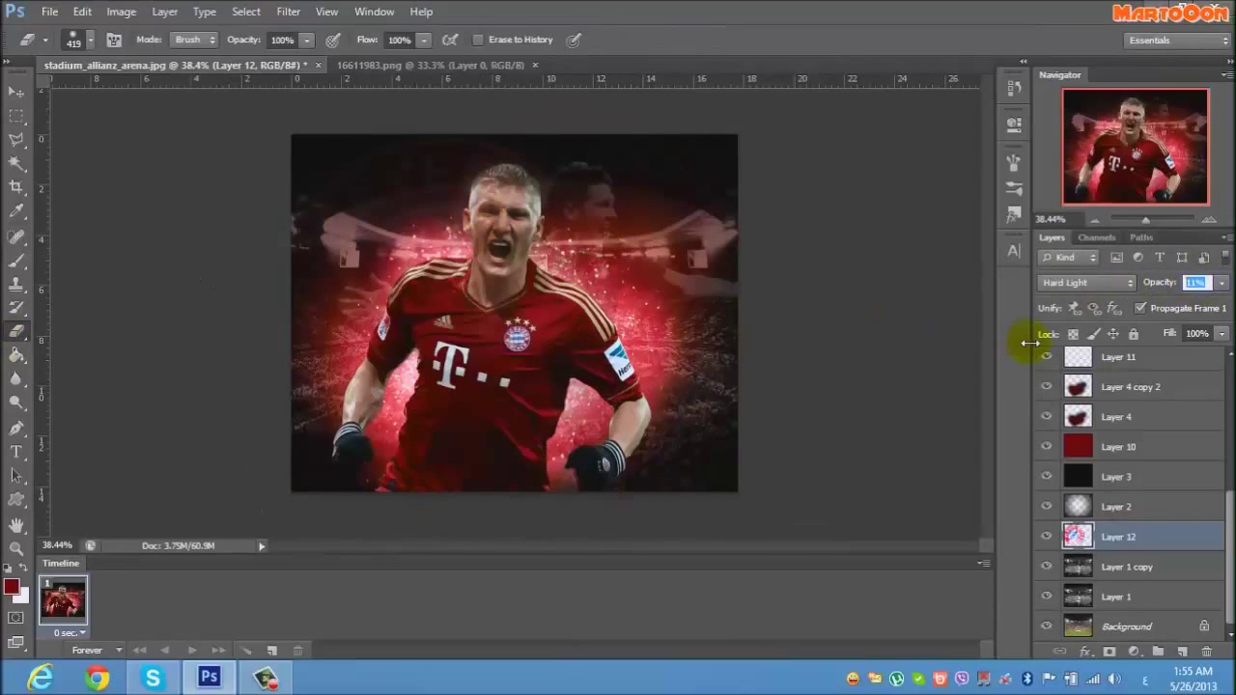
pyautogui.press('m')
pyautogui.write('15')
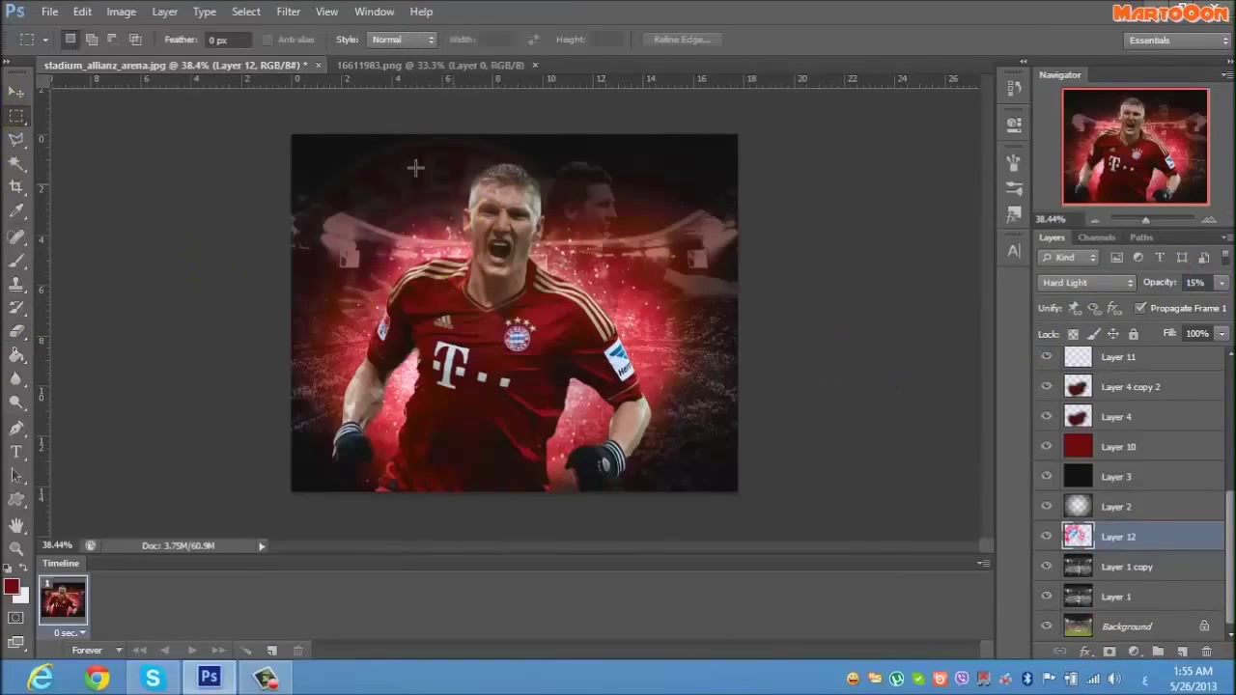
# Select the Layer 8 player layer and dismiss its options menu.
pyautogui.scroll(-3, 1161, 486)
pyautogui.click(1158, 358)
pyautogui.rightClick(1162, 408)
pyautogui.click(1161, 408)
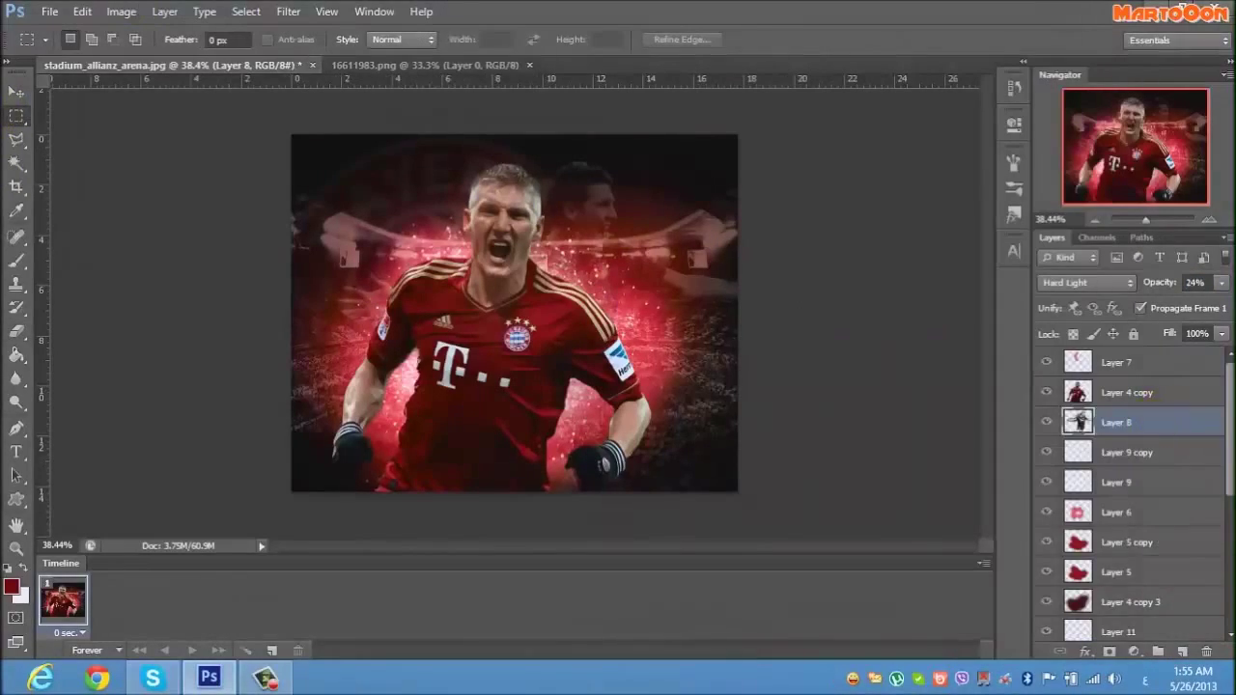
# Open the DSC_9588 grey texture and blend it into the poster with Overlay.
pyautogui.click(49, 12)
pyautogui.click(57, 42)
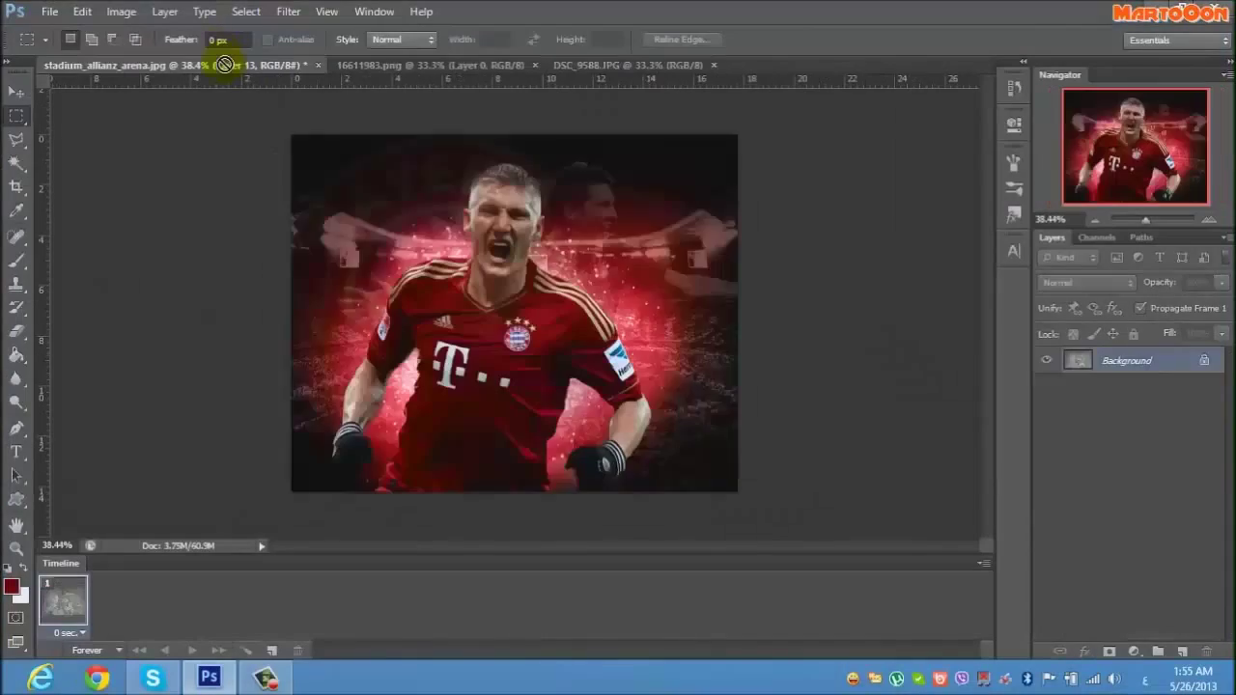
pyautogui.click(1086, 282)
pyautogui.click(1052, 234)
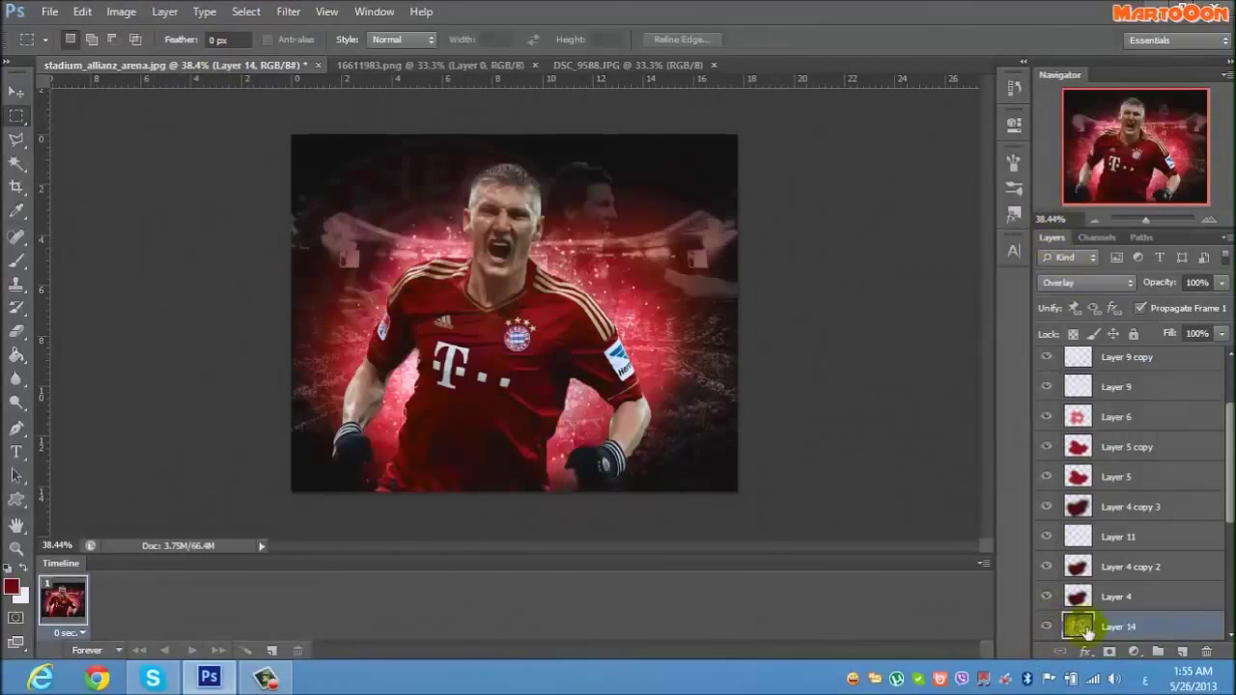
# Place the texture layer just under Layer 8 and bring up the layer stack commands.
pyautogui.moveTo(1086, 629); pyautogui.dragTo(1121, 414)
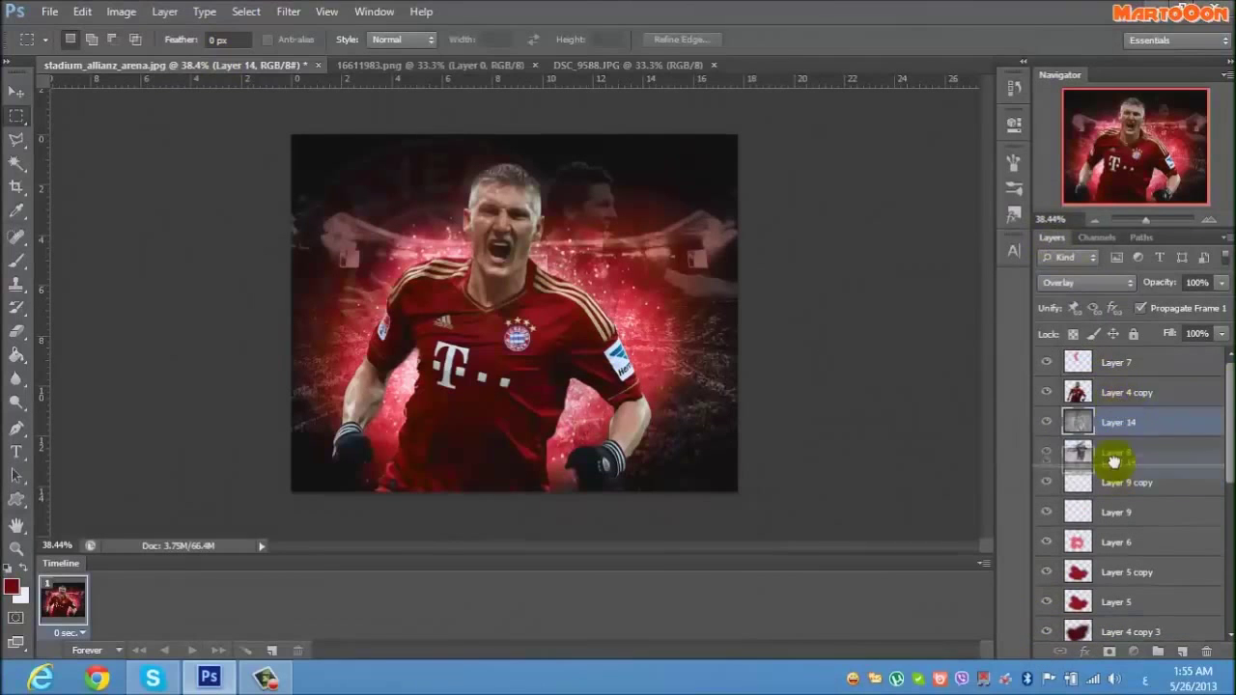
pyautogui.moveTo(1113, 462); pyautogui.dragTo(1110, 422)
pyautogui.click(1159, 283)
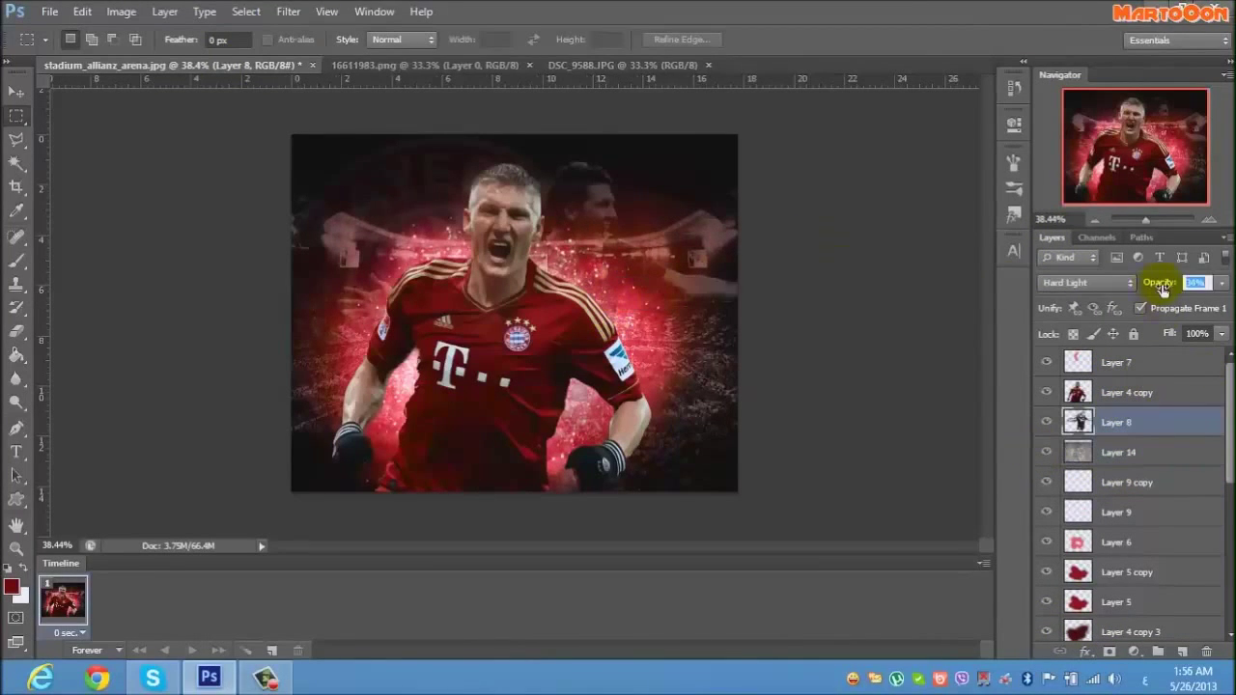
pyautogui.rightClick(1204, 487)
pyautogui.click(1081, 389)
# Flatten the poster into one layer and save a copy of it.
pyautogui.click(121, 10)
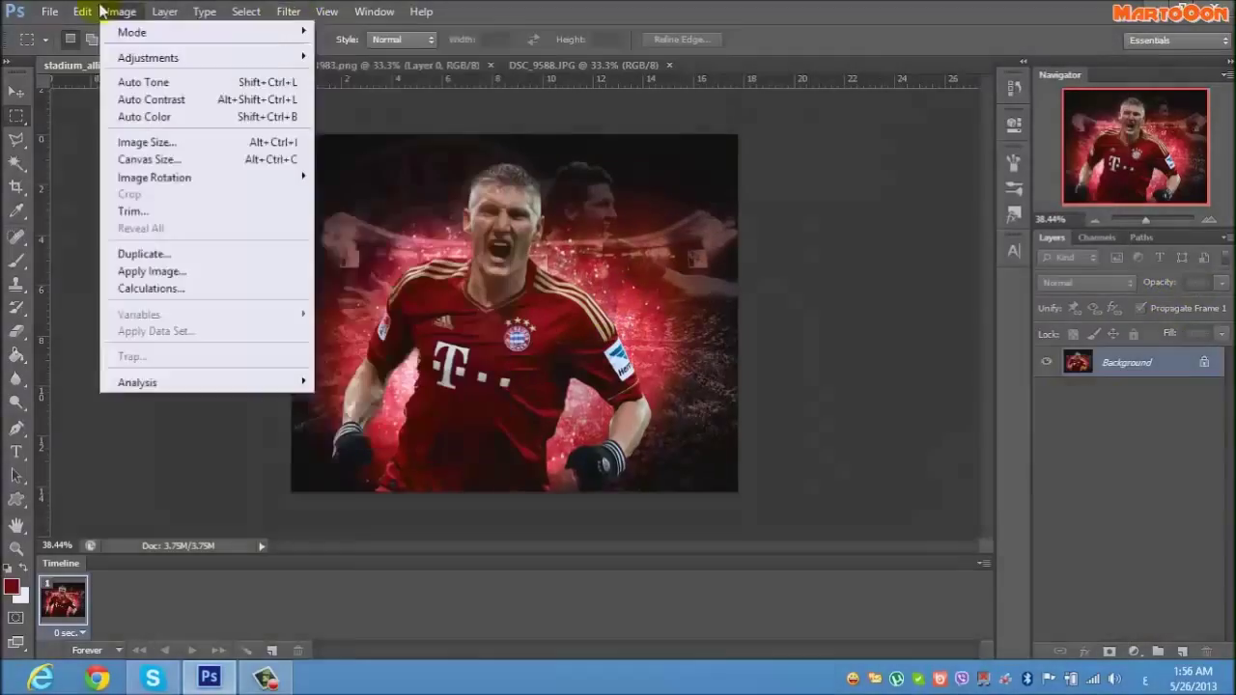
pyautogui.hotkey('ctrl', 'shift', 's')
pyautogui.click(1190, 411)
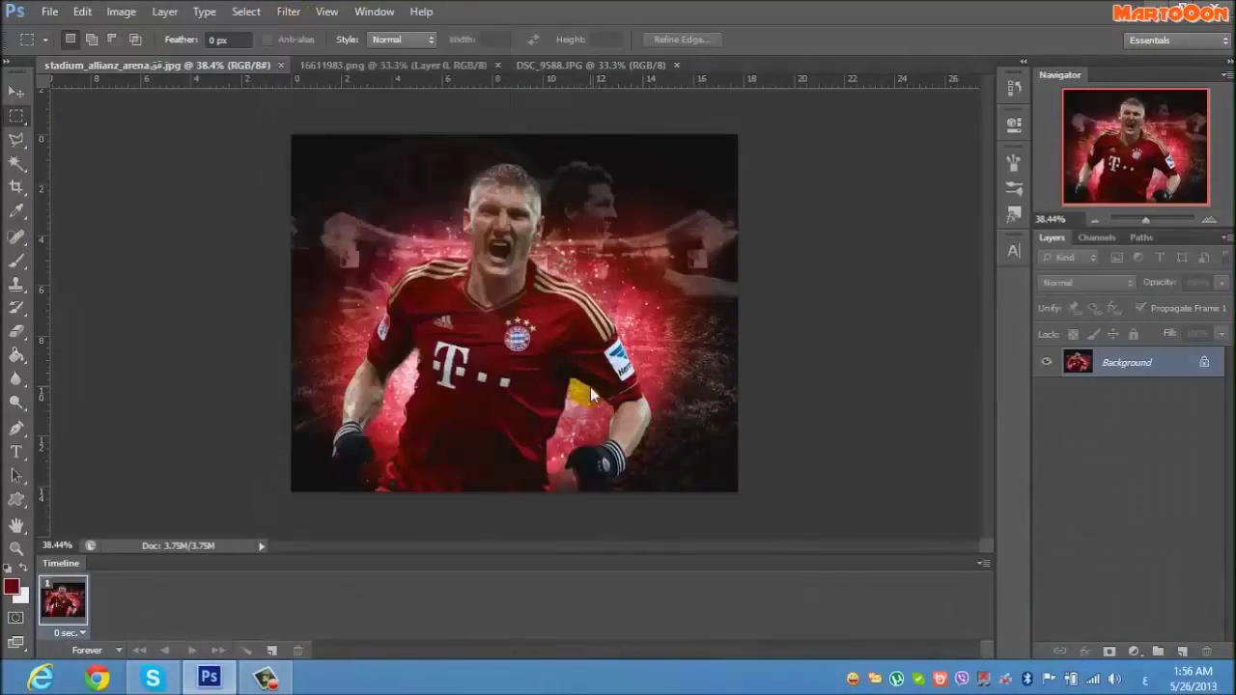
# Apply Color Efex Pro's Color Stylizer at 13% contrast and merge it down.
pyautogui.click(288, 11)
pyautogui.click(580, 392)
pyautogui.press('Down')
pyautogui.press('Down')
pyautogui.press('Down')
pyautogui.press('Down')
pyautogui.press('Down')
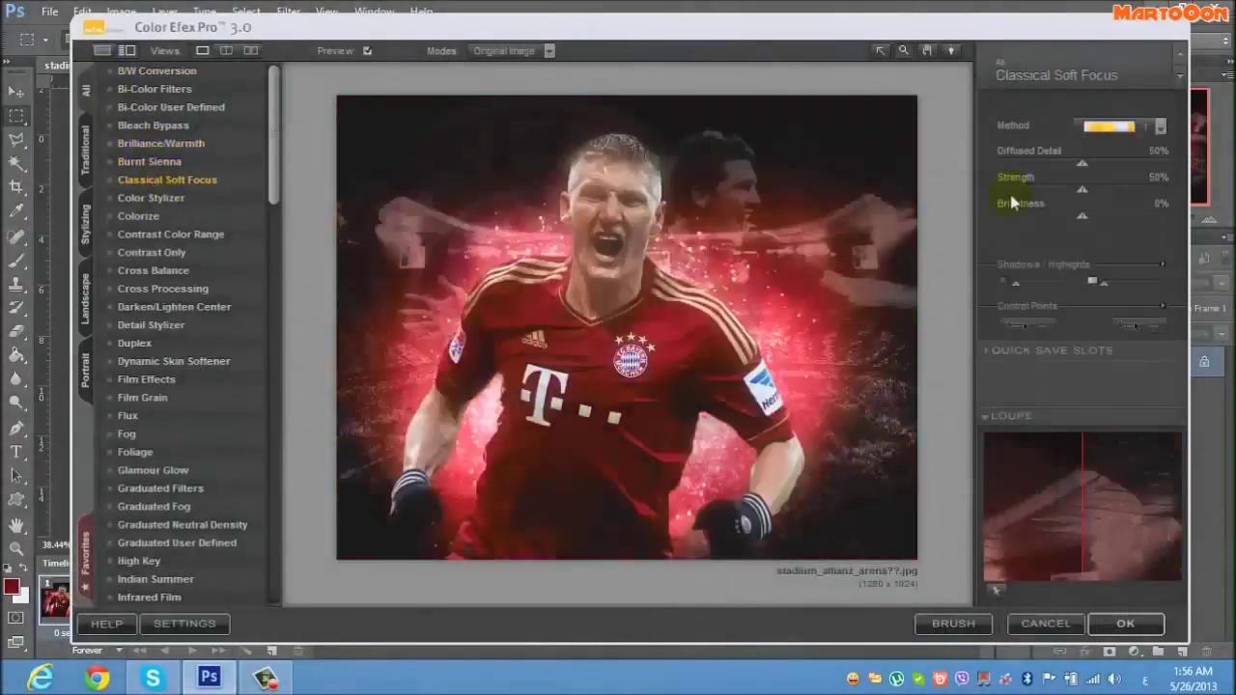
pyautogui.press('Down')
pyautogui.press('Down')
pyautogui.press('Down')
pyautogui.press('Up')
pyautogui.press('Up')
pyautogui.press('Up')
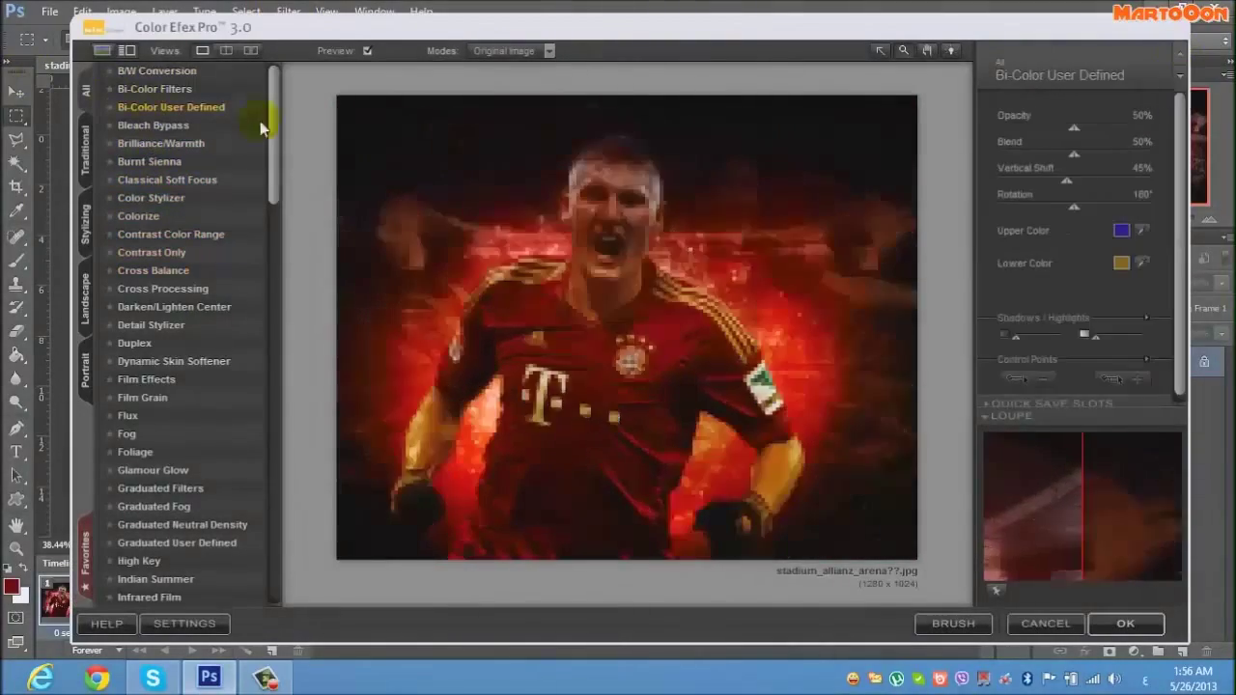
pyautogui.press('Down')
pyautogui.press('Down')
pyautogui.press('Down')
pyautogui.press('Down')
pyautogui.moveTo(1063, 160); pyautogui.dragTo(1018, 161)
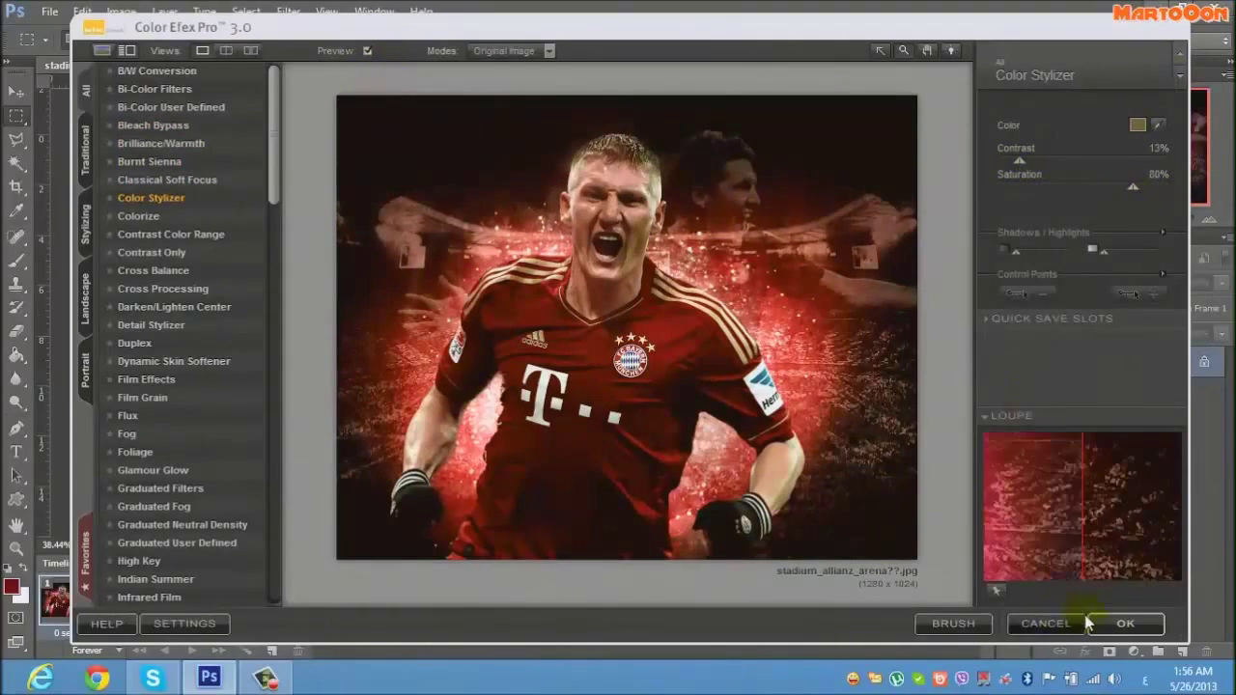
pyautogui.click(1124, 623)
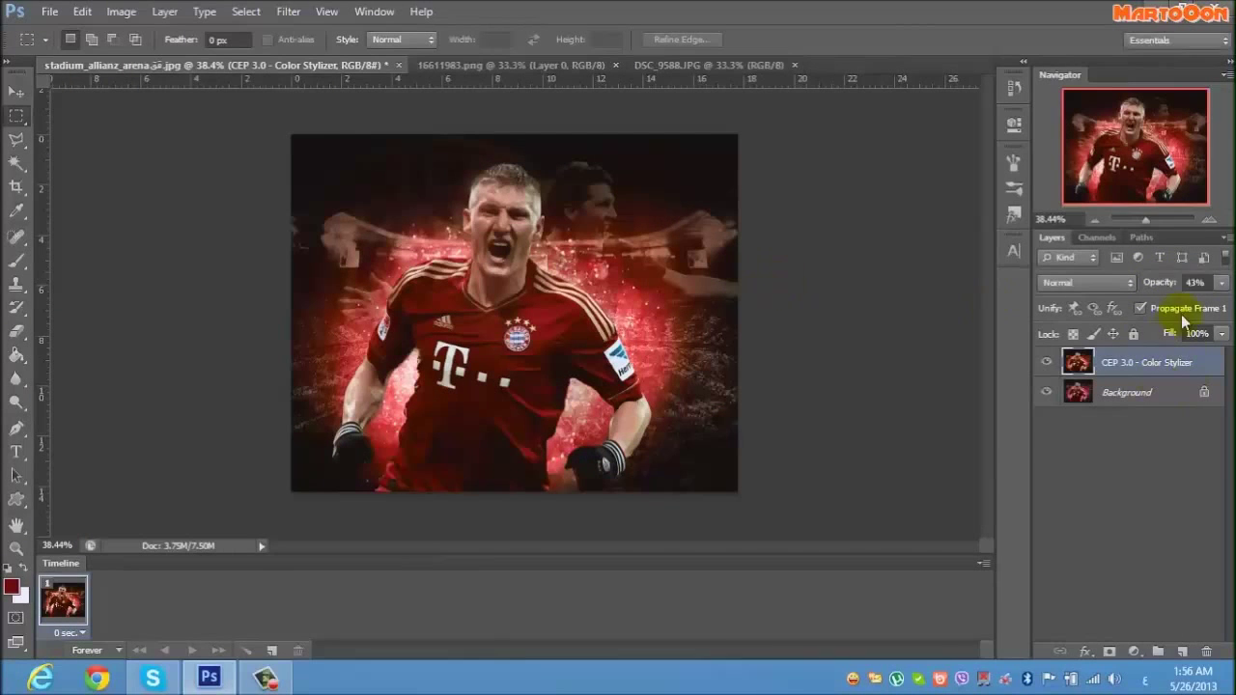
pyautogui.rightClick(1148, 362)
pyautogui.click(1081, 499)
# Apply the Ink filter with colour set 3 and reduced strength.
pyautogui.click(288, 11)
pyautogui.click(312, 264)
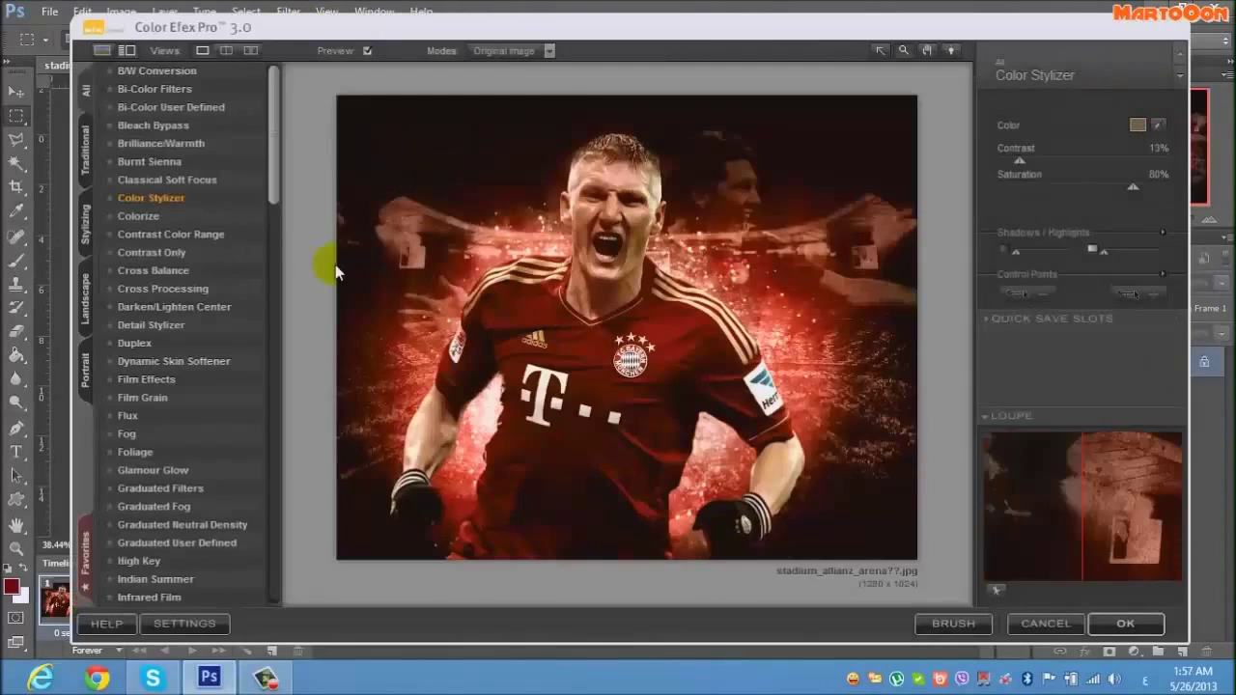
pyautogui.scroll(-5, 131, 454)
pyautogui.click(125, 450)
pyautogui.click(1160, 126)
pyautogui.click(1120, 223)
pyautogui.moveTo(1081, 166); pyautogui.dragTo(1012, 164)
pyautogui.click(1127, 130)
pyautogui.click(1119, 190)
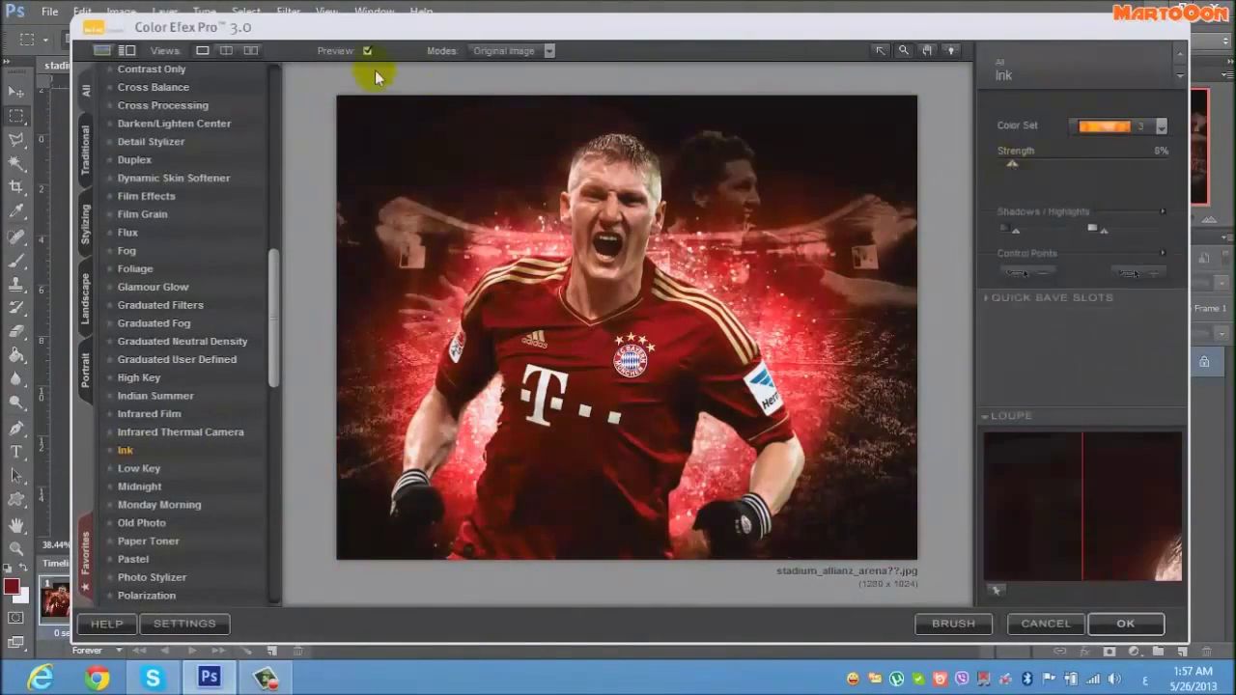
pyautogui.click(1125, 623)
# Apply a black Vignette with adjusted size, transition and reduced opacity.
pyautogui.click(288, 11)
pyautogui.click(618, 393)
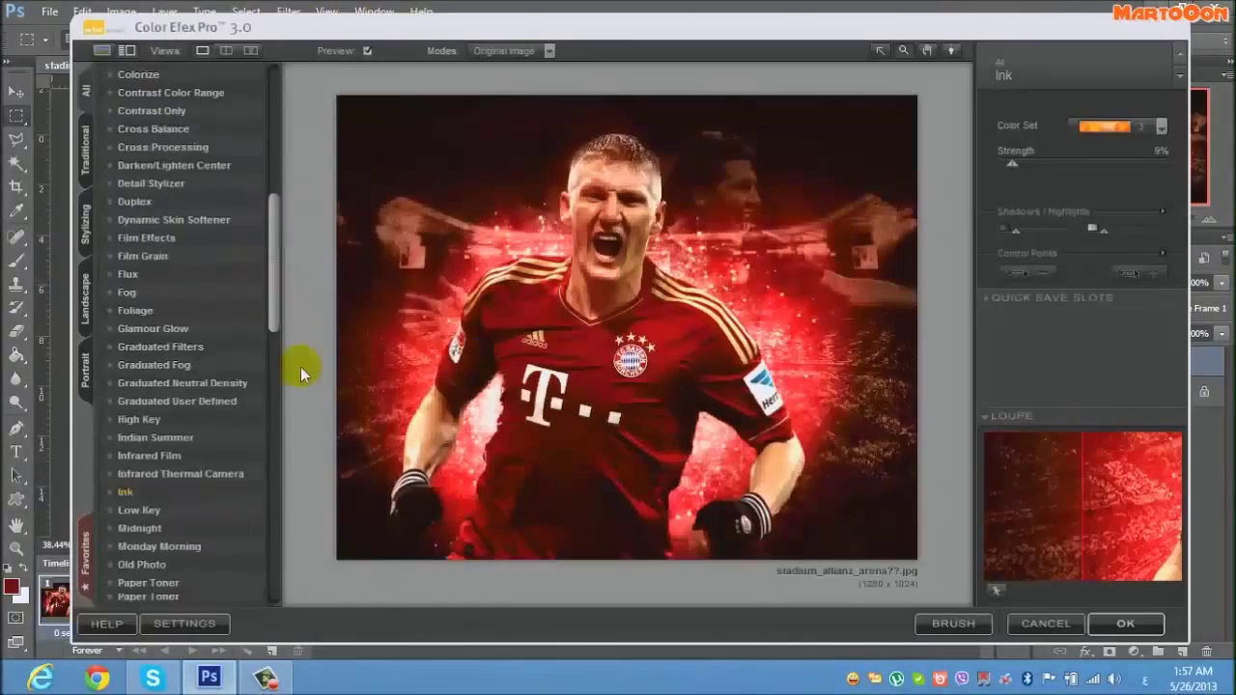
pyautogui.click(139, 561)
pyautogui.click(1121, 125)
pyautogui.click(1152, 102)
pyautogui.moveTo(1026, 199)
pyautogui.mouseDown()
pyautogui.moveTo(1069, 224)
pyautogui.moveTo(1119, 224)
pyautogui.mouseUp()
pyautogui.moveTo(1074, 278); pyautogui.dragTo(963, 286)
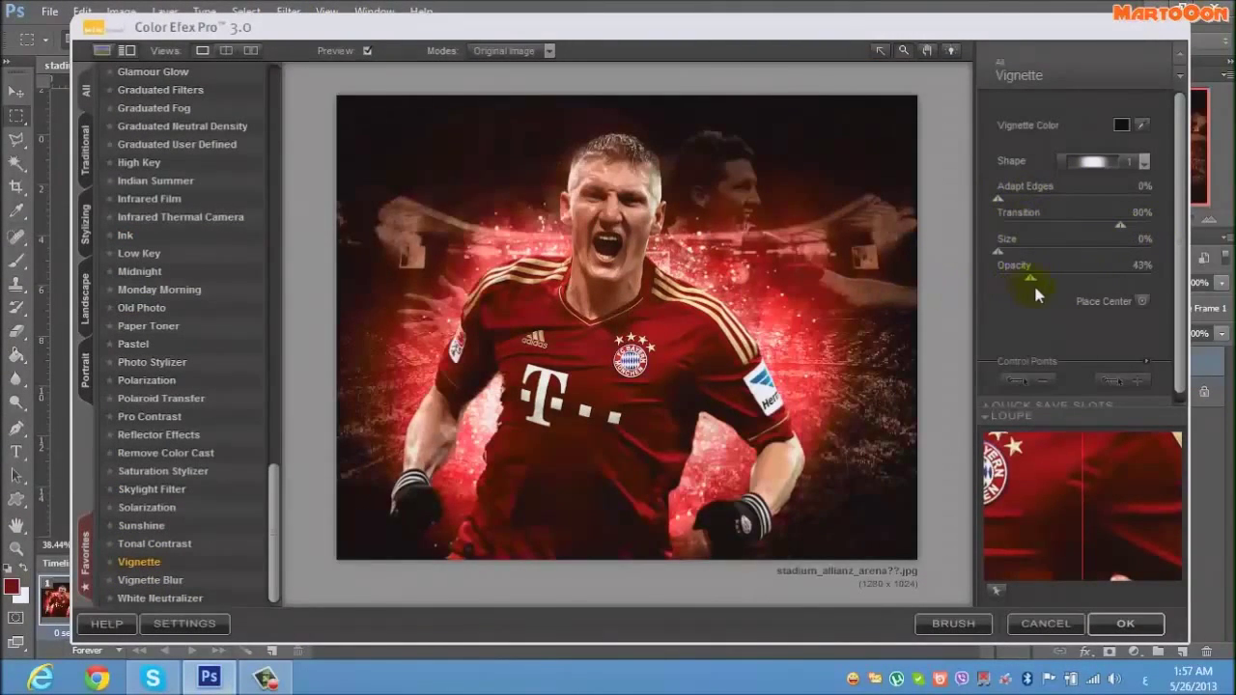
pyautogui.click(1139, 627)
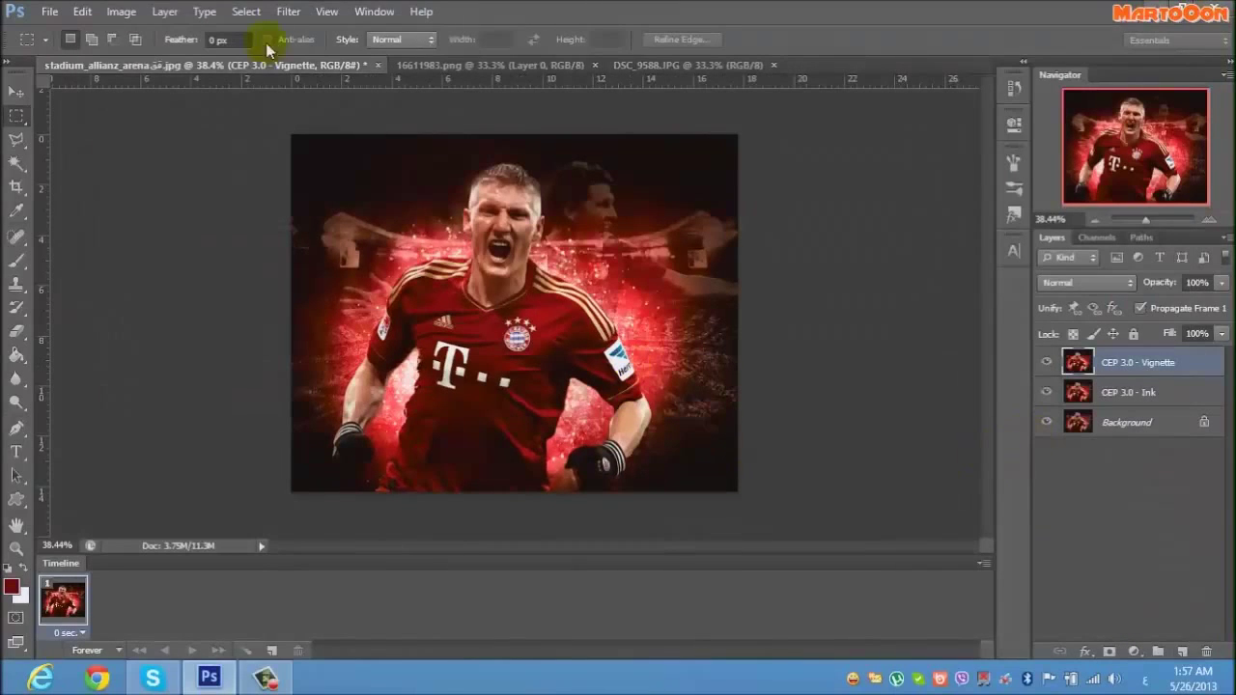
# Stamp a new merged layer and bring the grey texture into the poster with a new blend mode.
pyautogui.hotkey('ctrl', 'alt', 'shift', 'e')
pyautogui.click(637, 65)
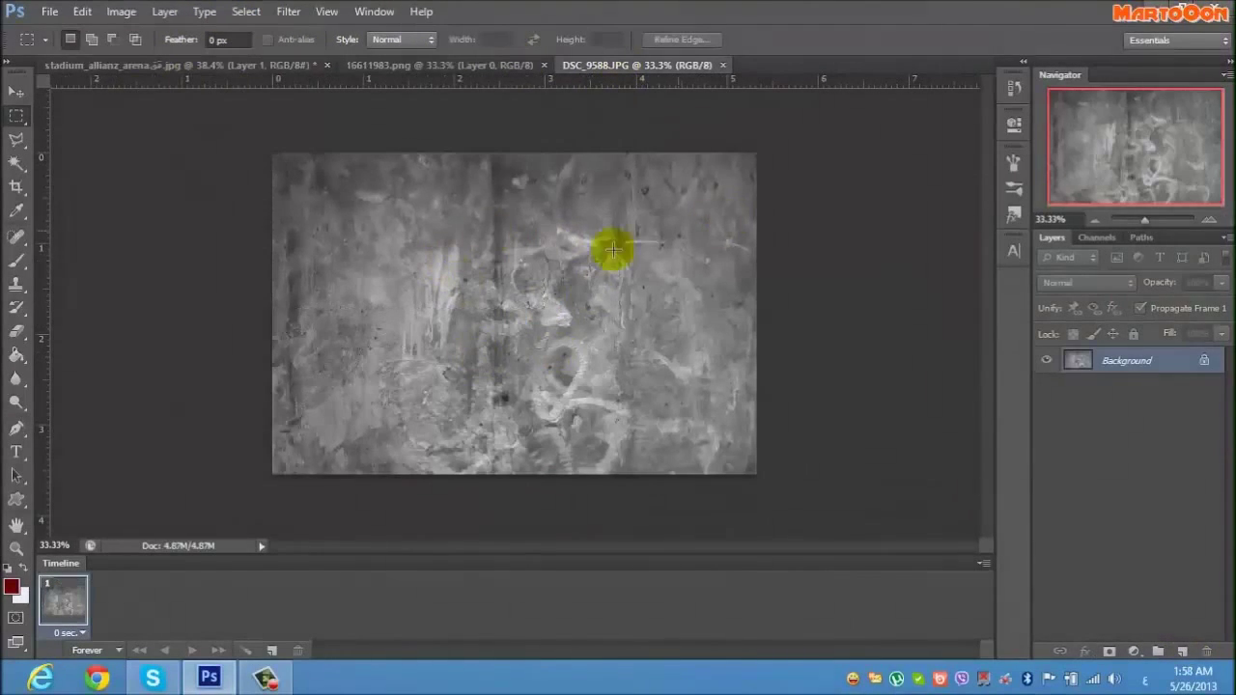
pyautogui.moveTo(172, 70); pyautogui.dragTo(585, 323)
pyautogui.click(1087, 282)
pyautogui.click(1072, 206)
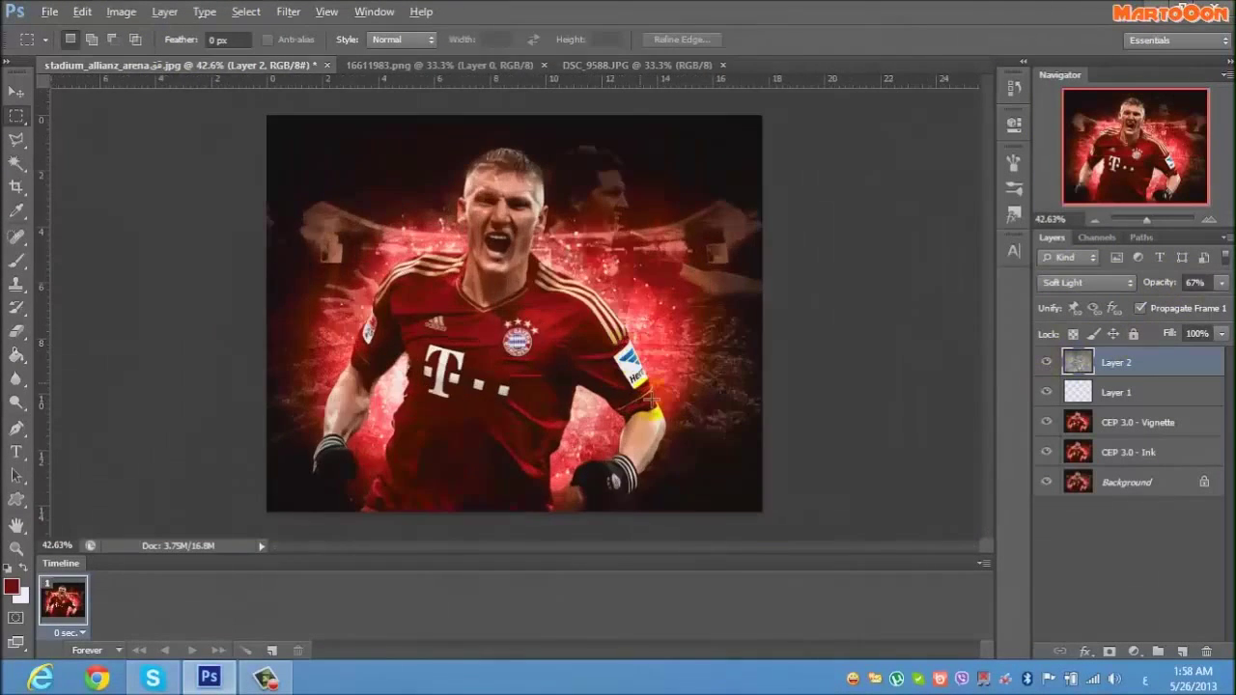
# Desaturate the layer, try Soft Light, return it to Normal, and merge it down.
pyautogui.hotkey('ctrl', 'shift', 'u')
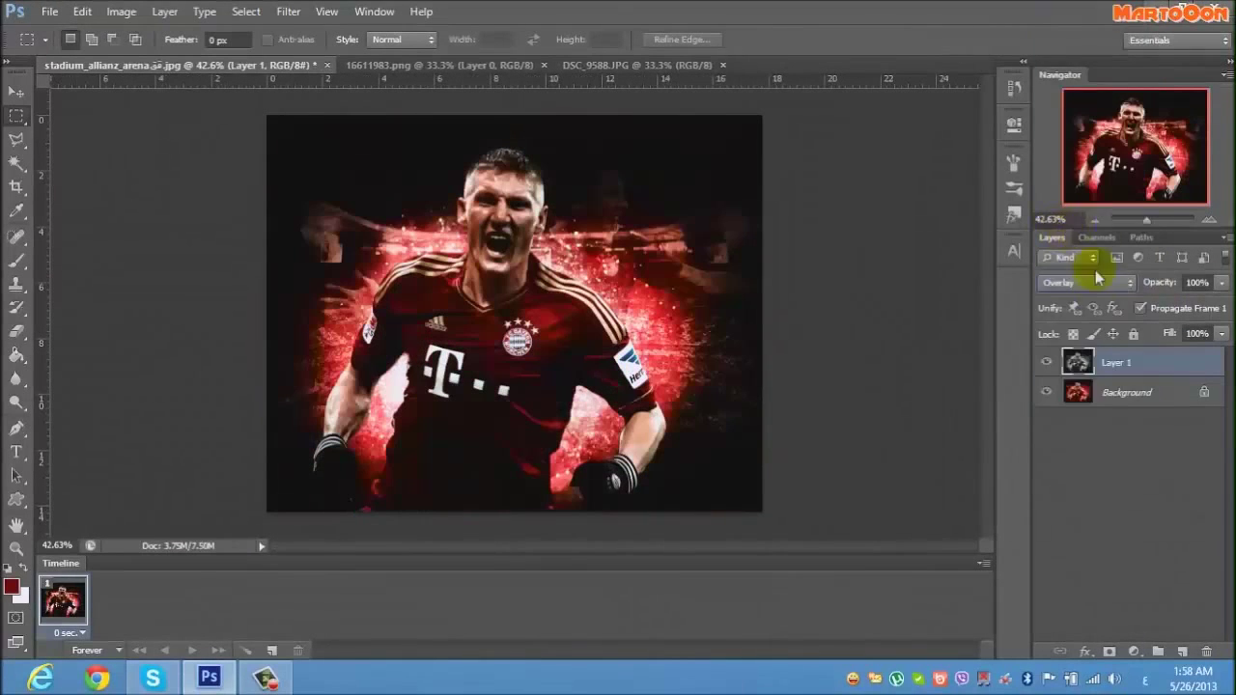
pyautogui.click(1087, 282)
pyautogui.click(1081, 299)
pyautogui.click(1087, 282)
pyautogui.click(1062, 47)
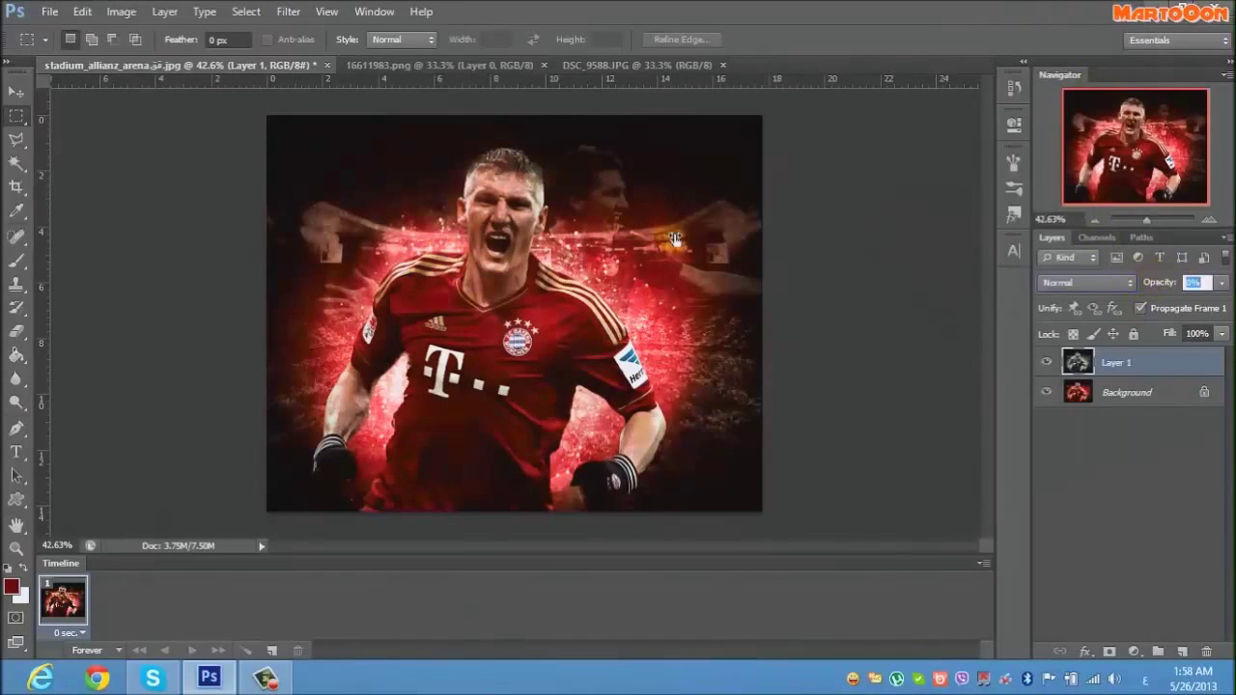
pyautogui.rightClick(1110, 362)
pyautogui.click(1072, 499)
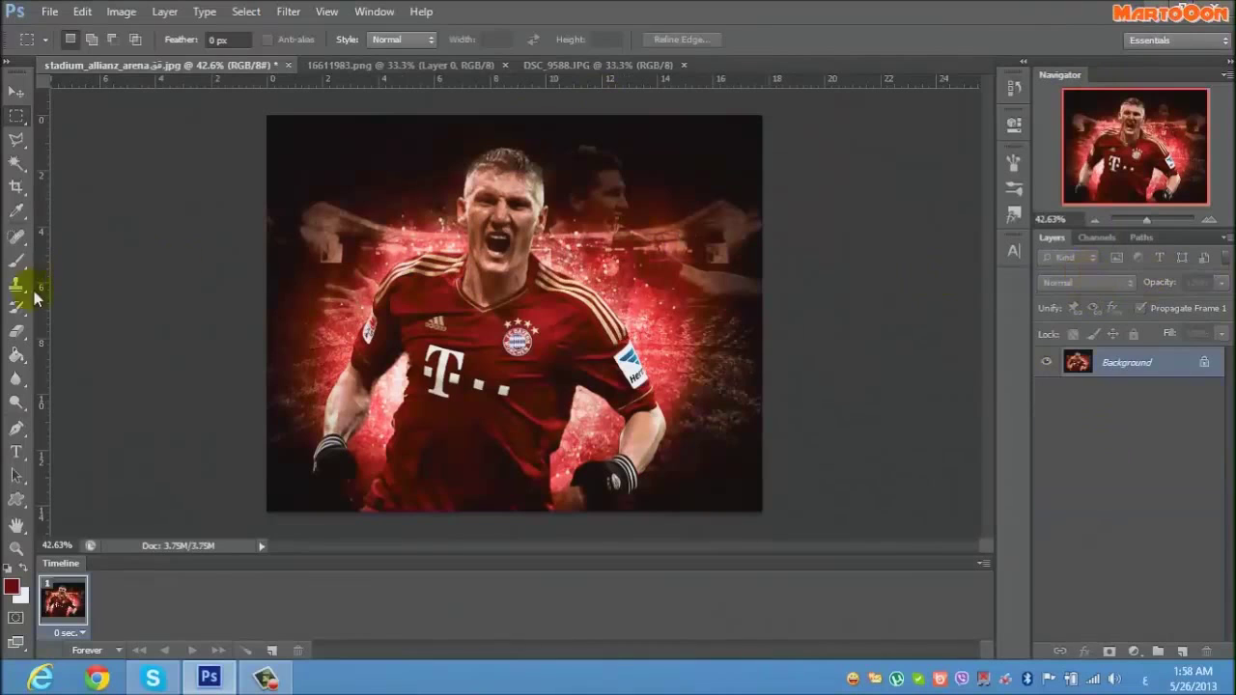
pyautogui.click(17, 261)
# Add a Screen-blended paint layer with a size-79 brush and red paint colour.
pyautogui.hotkey('ctrl', 'shift', 'alt', 'n')
pyautogui.scroll(3, 551, 283)
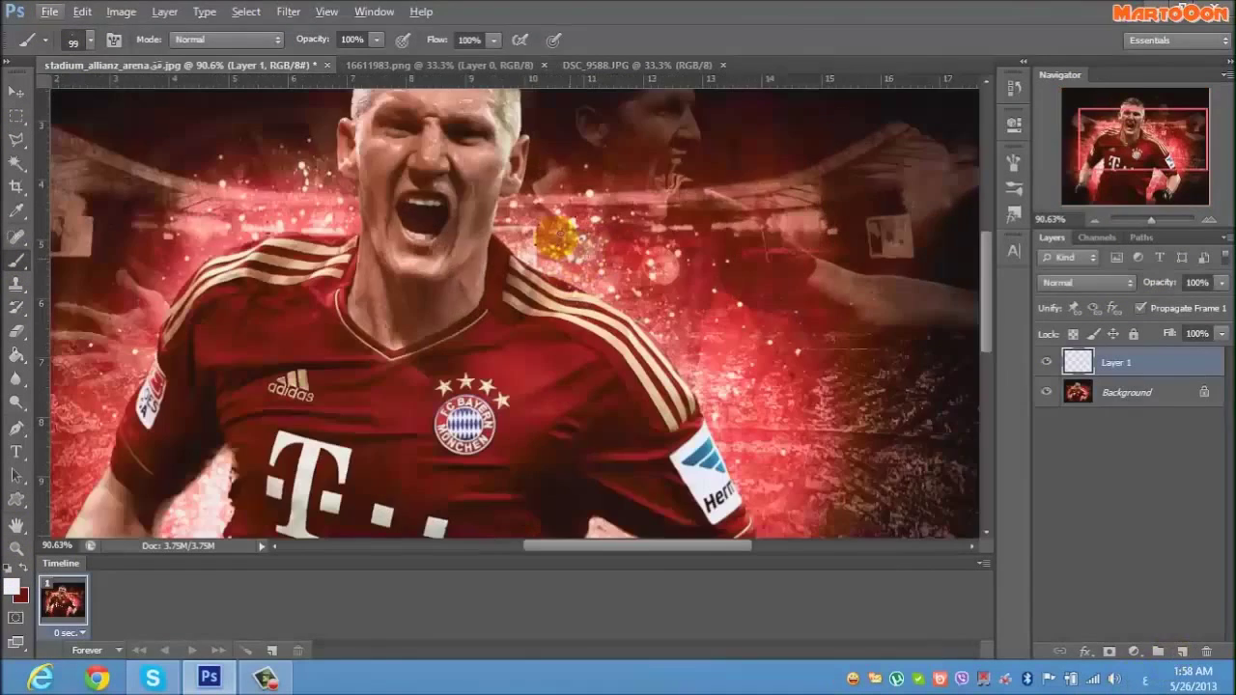
pyautogui.scroll(-4, 759, 296)
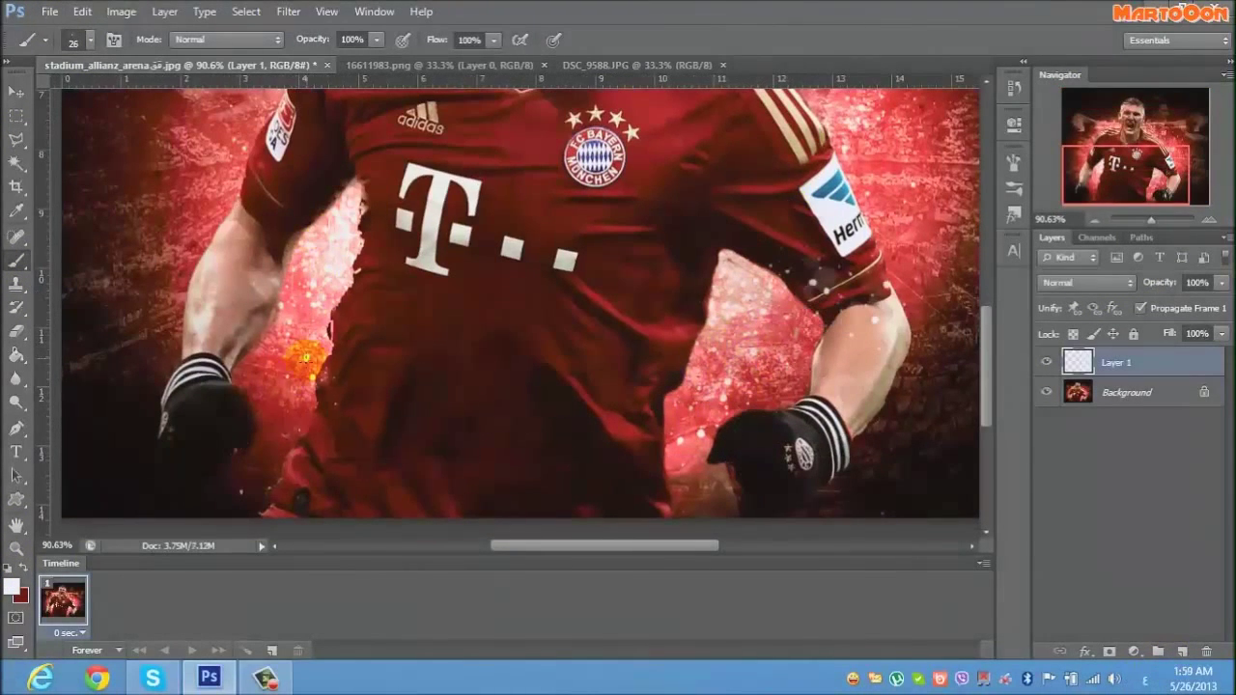
pyautogui.scroll(4, 305, 359)
pyautogui.hscroll(-2, 305, 359)
pyautogui.press(']')
pyautogui.press(']')
pyautogui.press(']')
pyautogui.click(1081, 282)
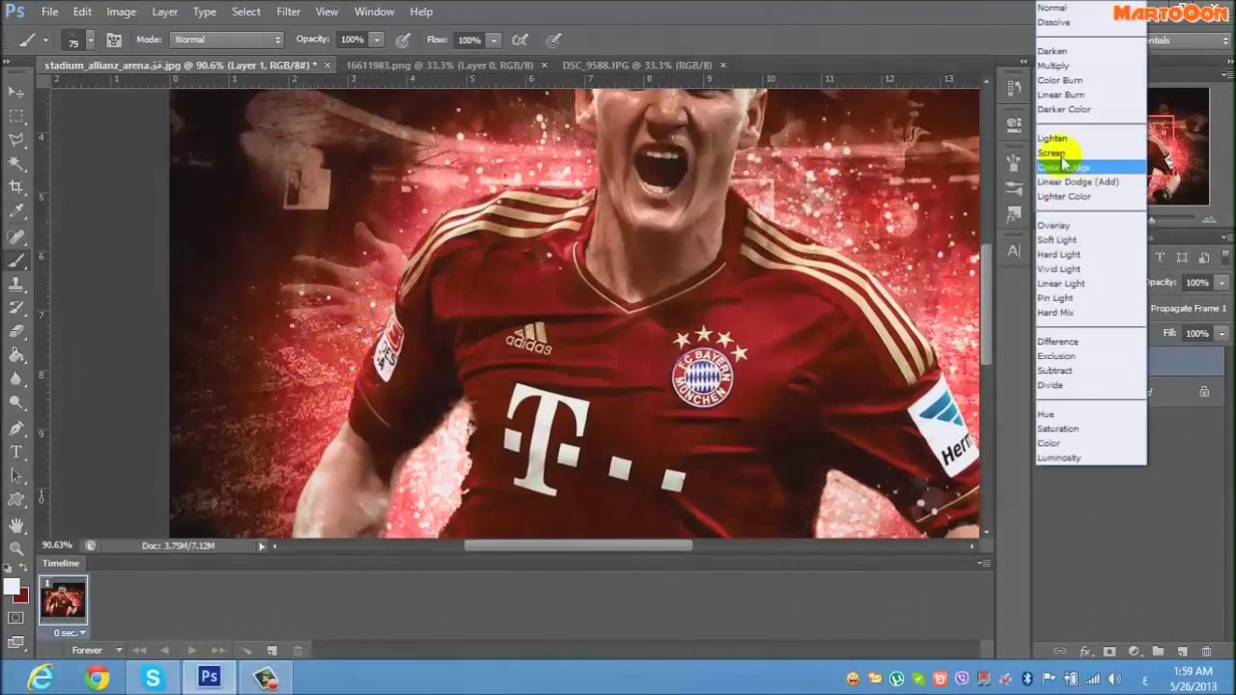
pyautogui.click(1062, 160)
pyautogui.click(12, 585)
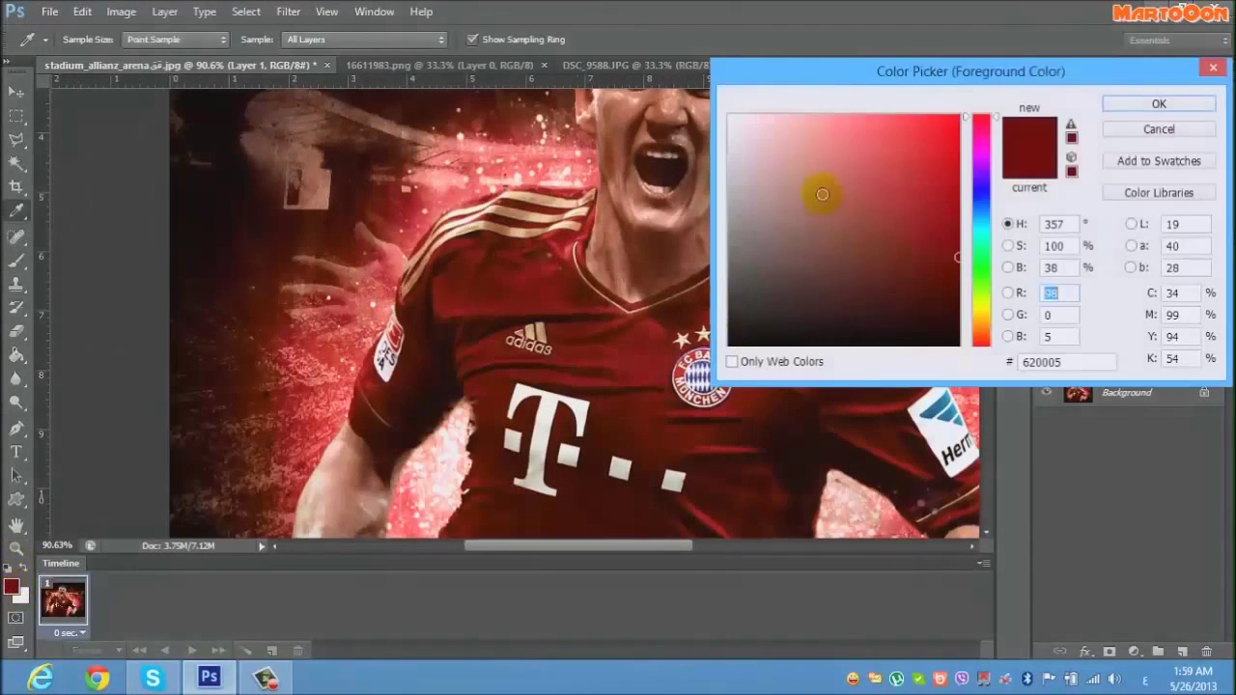
pyautogui.click(1153, 102)
# Add a second paint layer, fit the poster in view, and flatten everything into Background.
pyautogui.hotkey('ctrl', 'shift', 'alt', 'n')
pyautogui.scroll(-3, 835, 353)
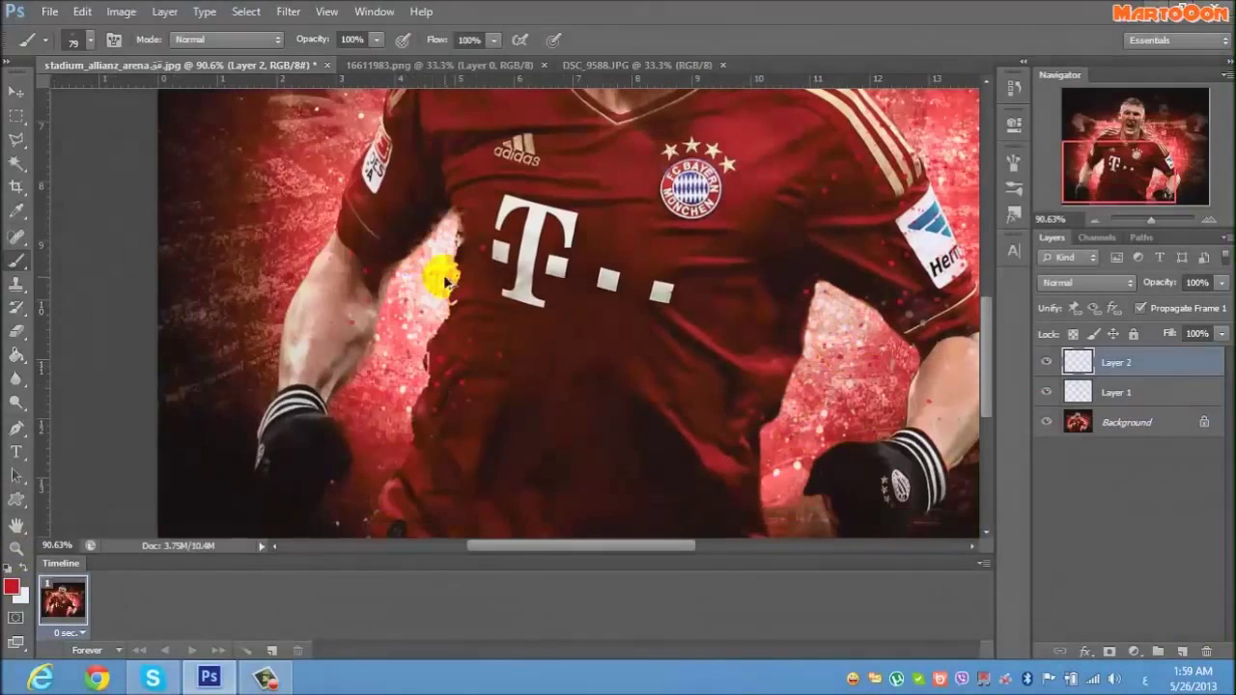
pyautogui.hotkey('ctrl', 'r')
pyautogui.scroll(5, 355, 312)
pyautogui.scroll(-5, 519, 309)
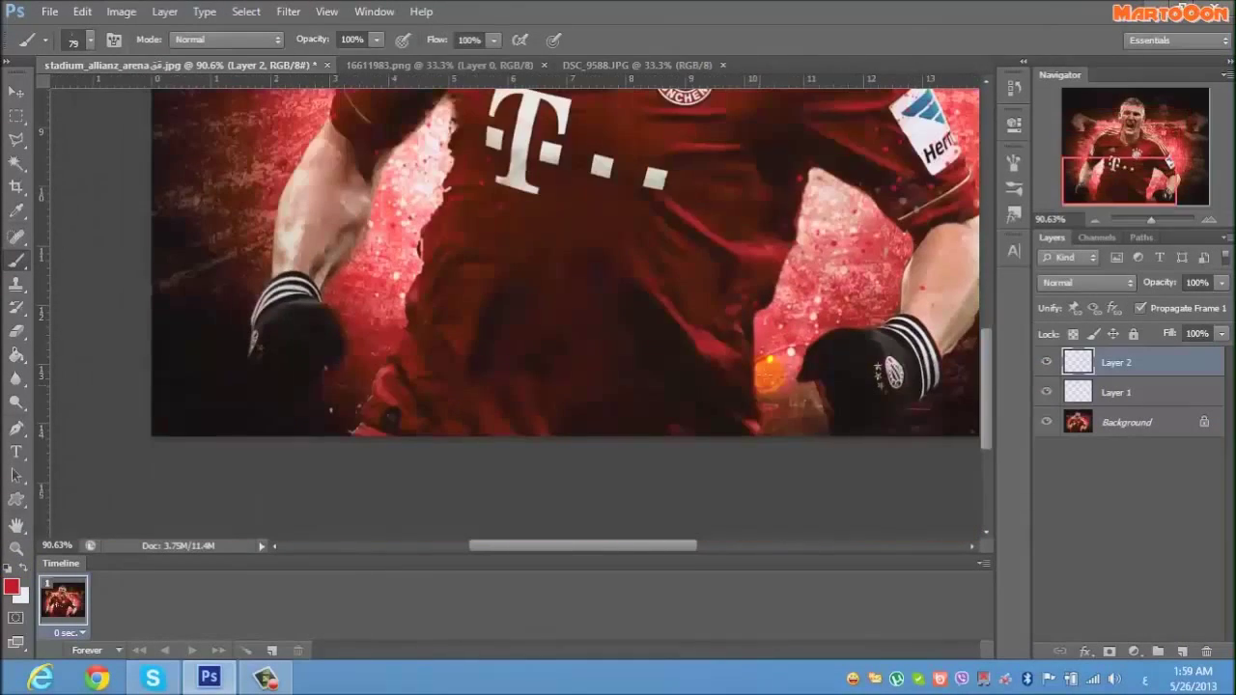
pyautogui.press('m')
pyautogui.hotkey('ctrl', '0')
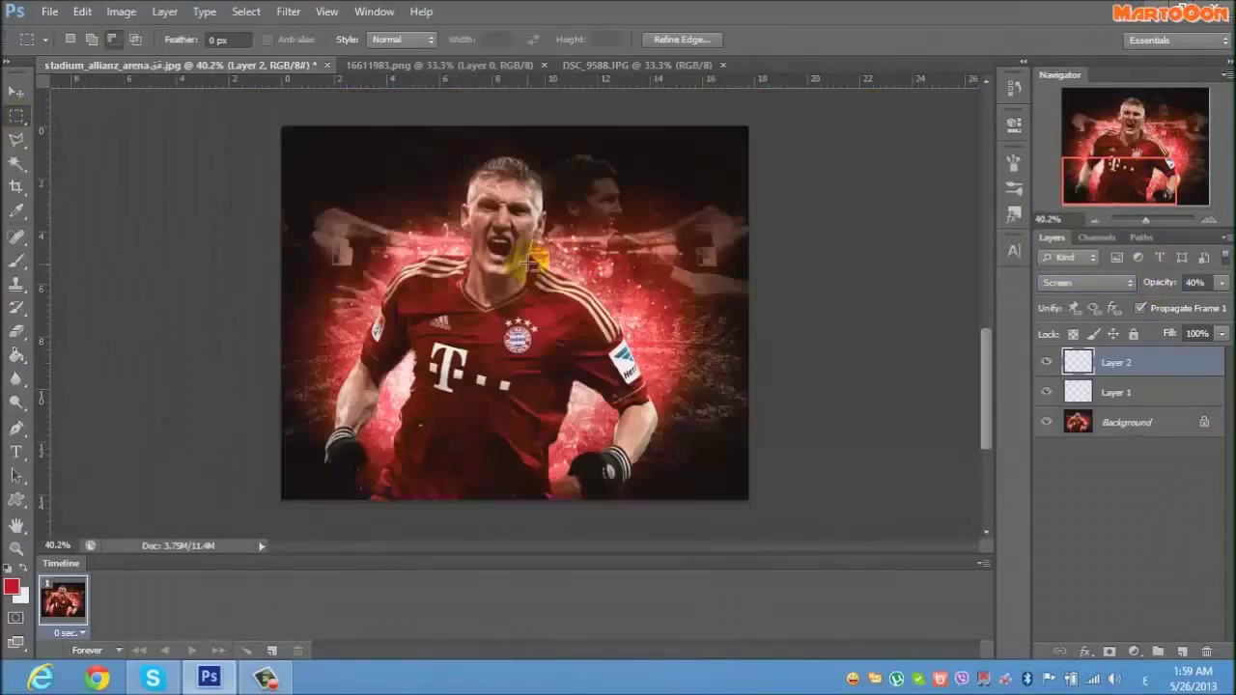
pyautogui.rightClick(1111, 430)
pyautogui.hotkey('ctrl', 'shift', 'e')
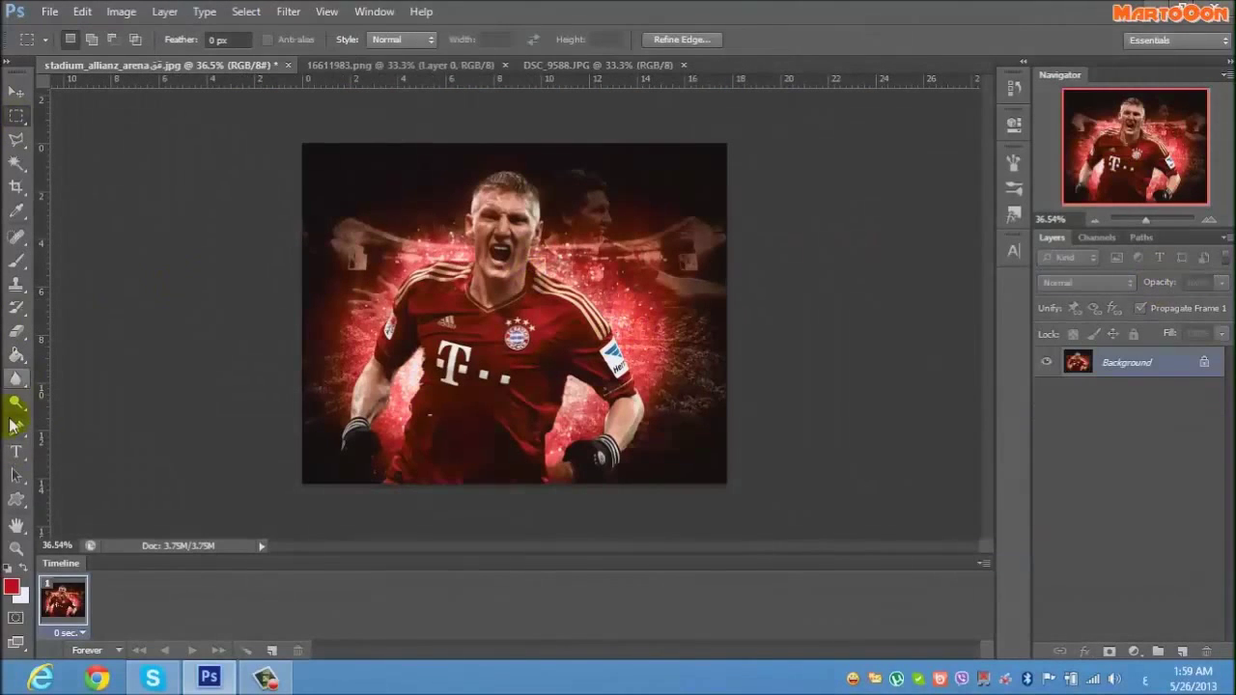
# Add the Instagram follow caption text and move it to the bottom of the poster.
pyautogui.click(412, 409)
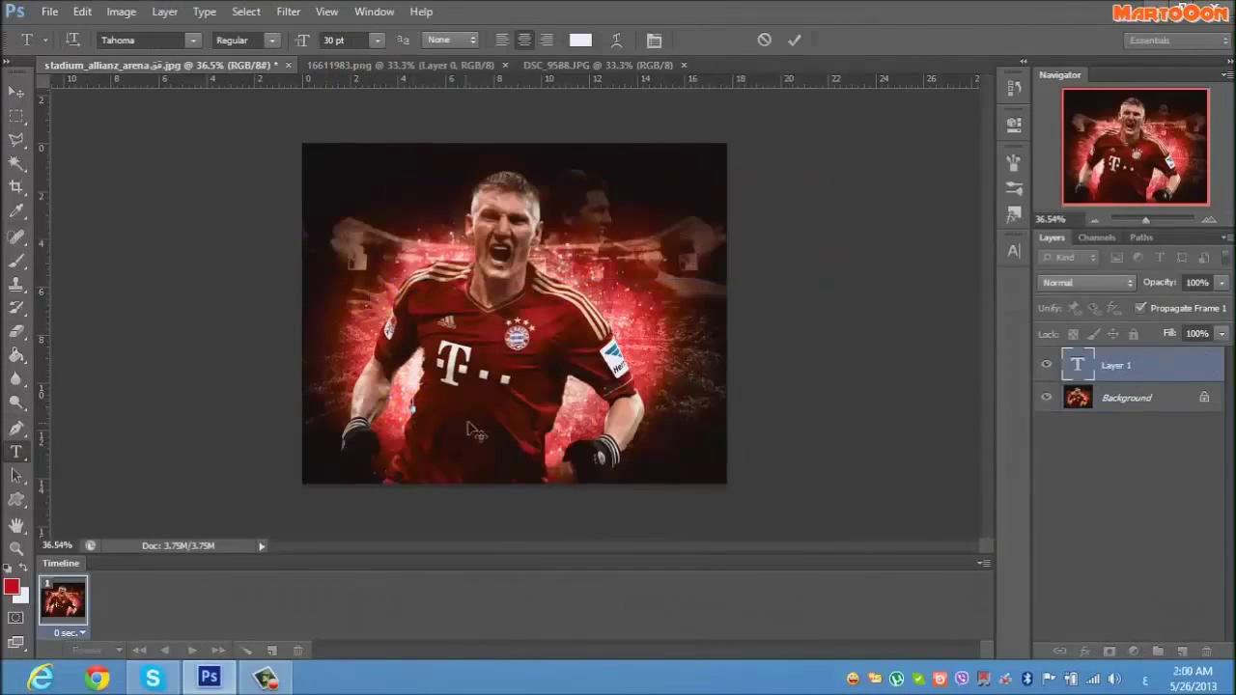
pyautogui.click(377, 40)
pyautogui.click(354, 325)
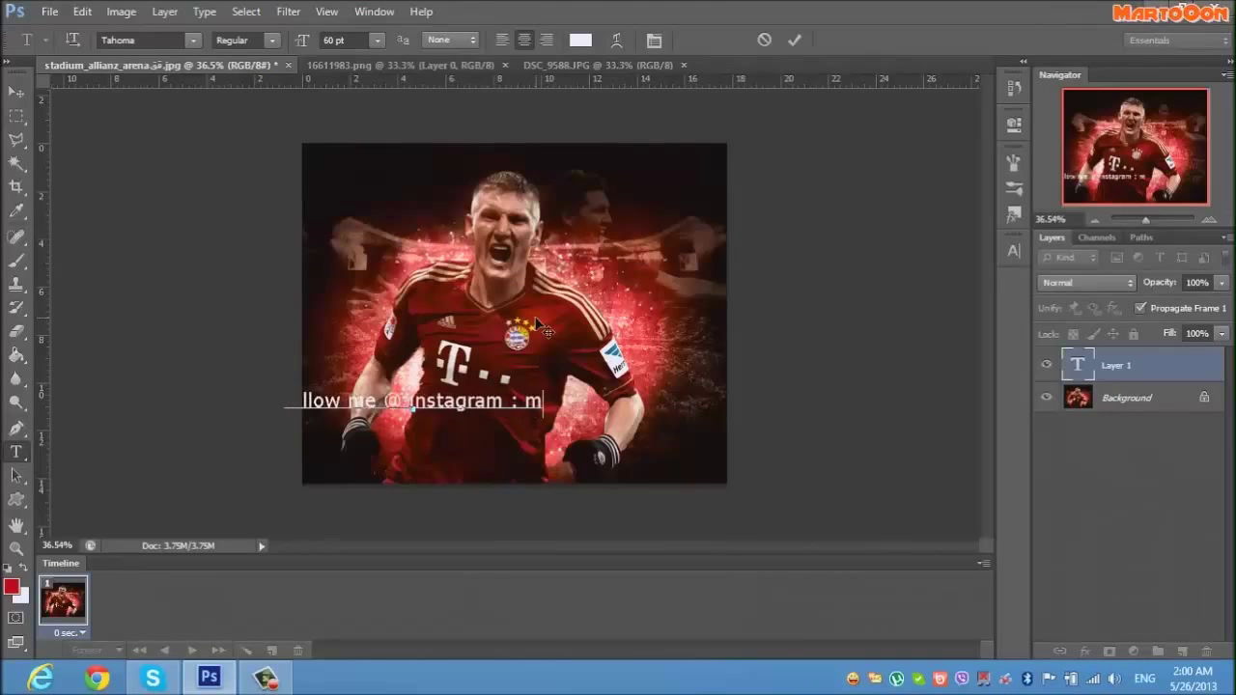
pyautogui.write('f2')
pyautogui.hotkey('ctrl', 'Return')
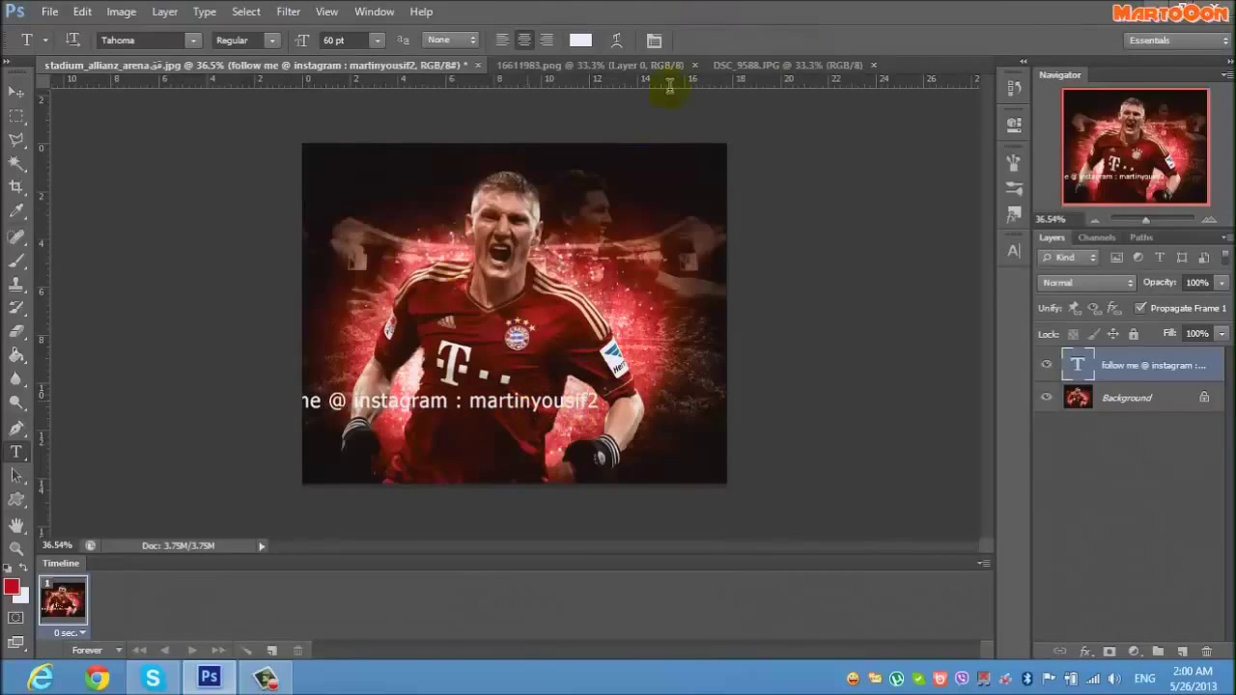
pyautogui.click(16, 91)
pyautogui.moveTo(463, 404); pyautogui.dragTo(556, 472)
# On a new layer beneath the caption, fill a rectangular strip with black.
pyautogui.press('m')
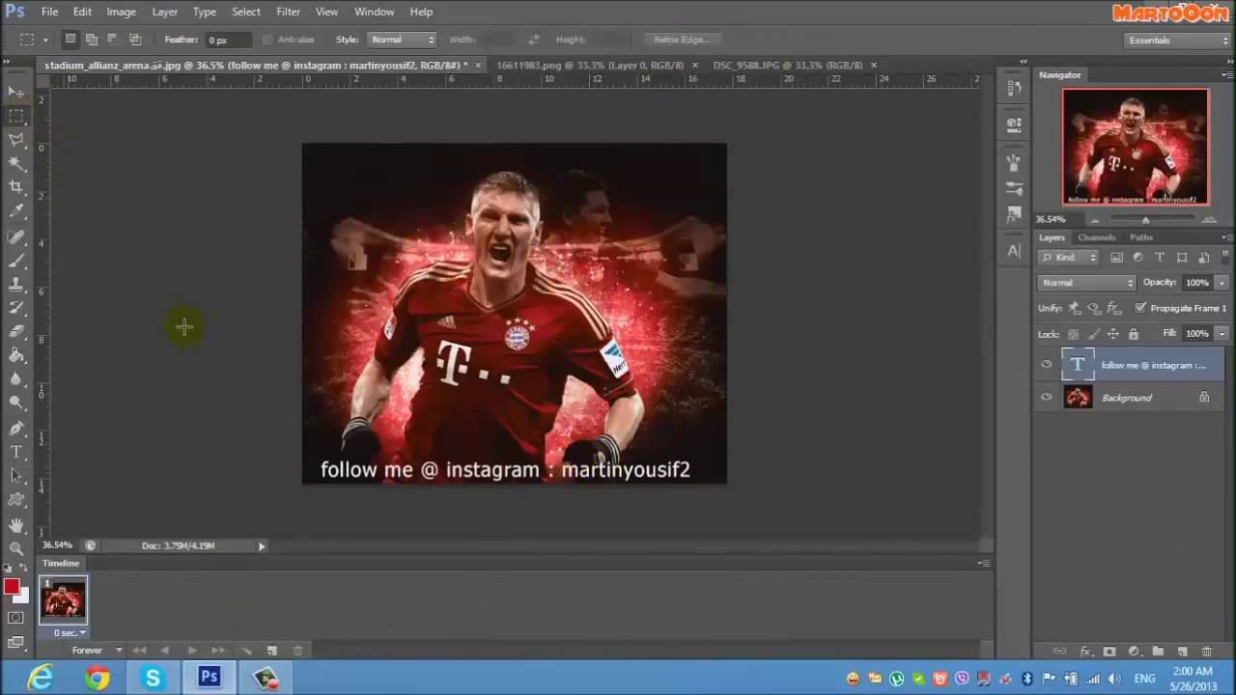
pyautogui.hotkey('ctrl', 'shift', 'alt', 'n')
pyautogui.press('d')
pyautogui.press('g')
pyautogui.click(405, 473)
pyautogui.press('m')
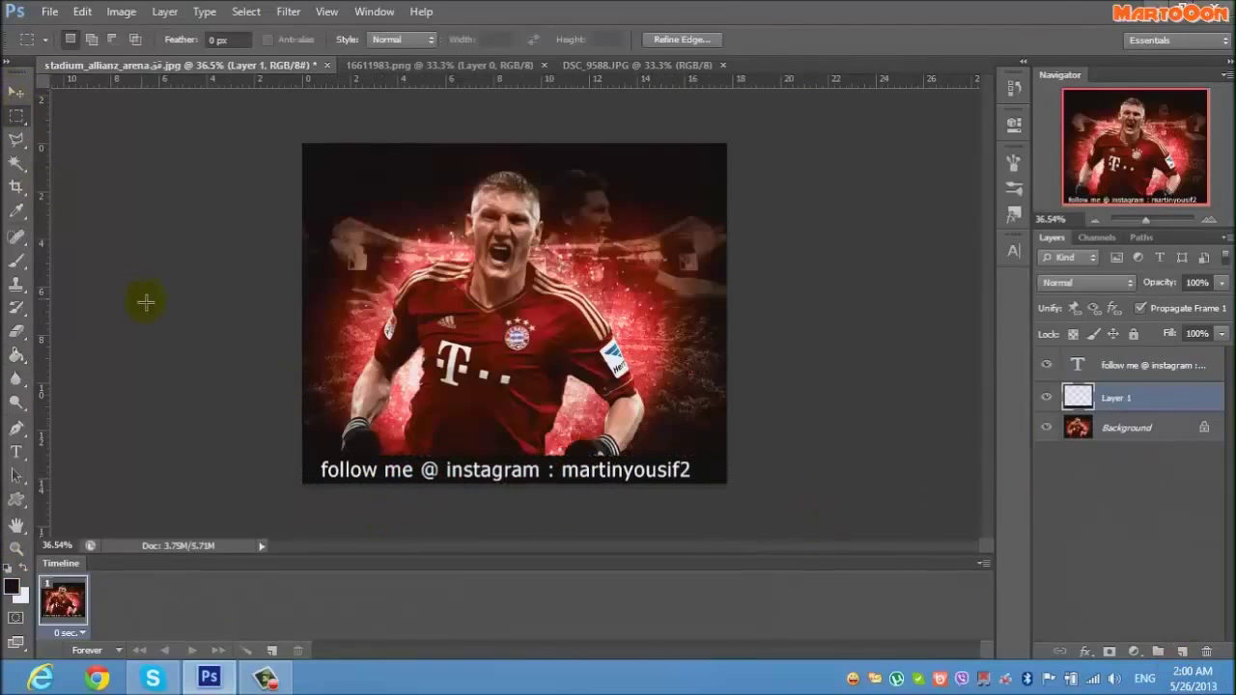
# Shrink the caption to 24 pt and scale it down further with Free Transform.
pyautogui.press('t')
pyautogui.click(499, 323)
pyautogui.click(377, 39)
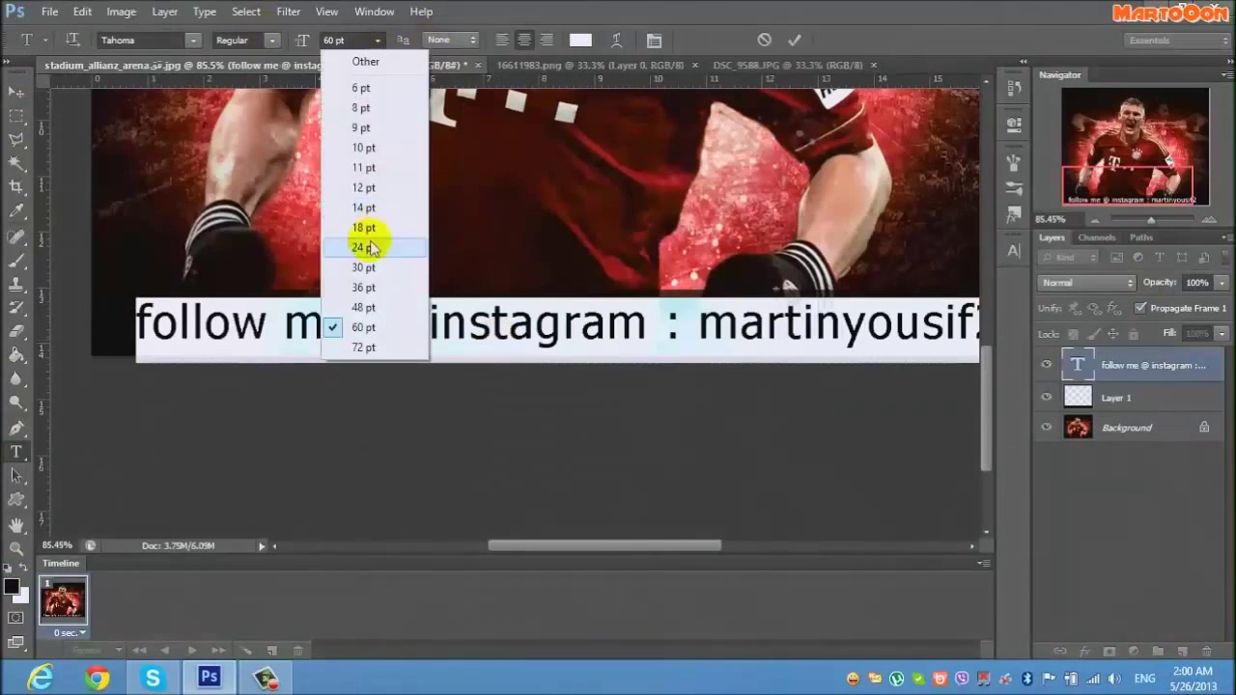
pyautogui.click(364, 243)
pyautogui.hotkey('ctrl', 'Return')
pyautogui.hotkey('ctrl', 't')
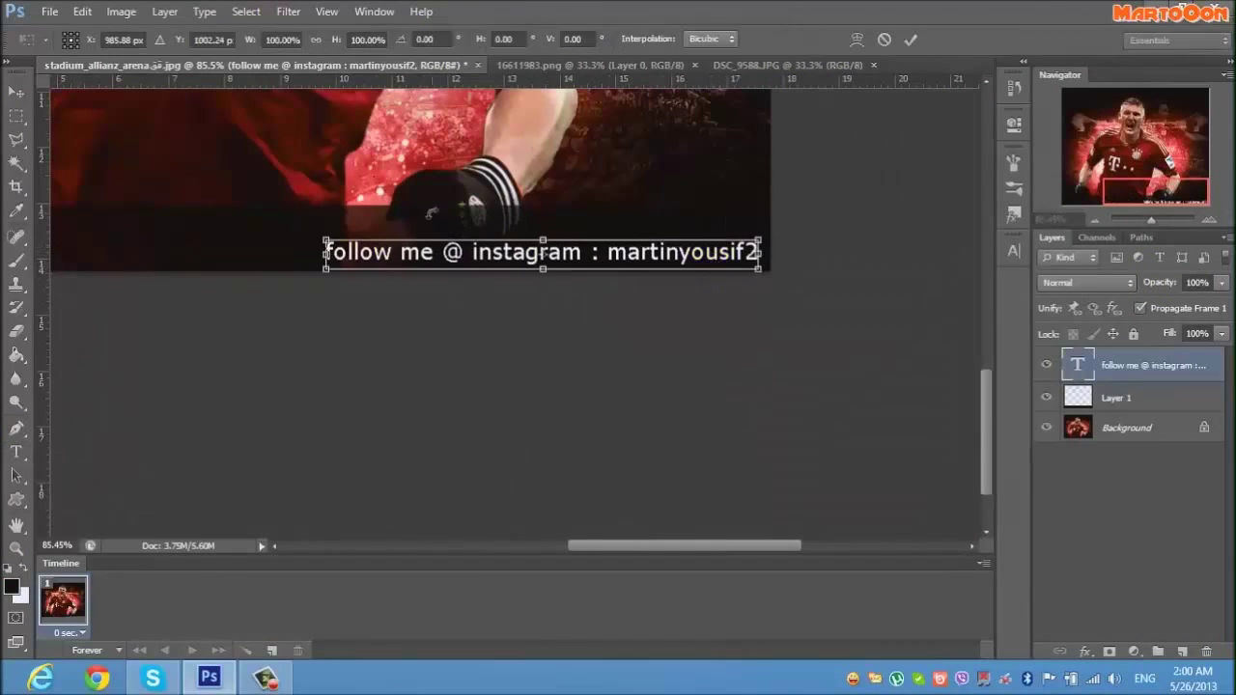
pyautogui.moveTo(323, 242); pyautogui.dragTo(474, 261)
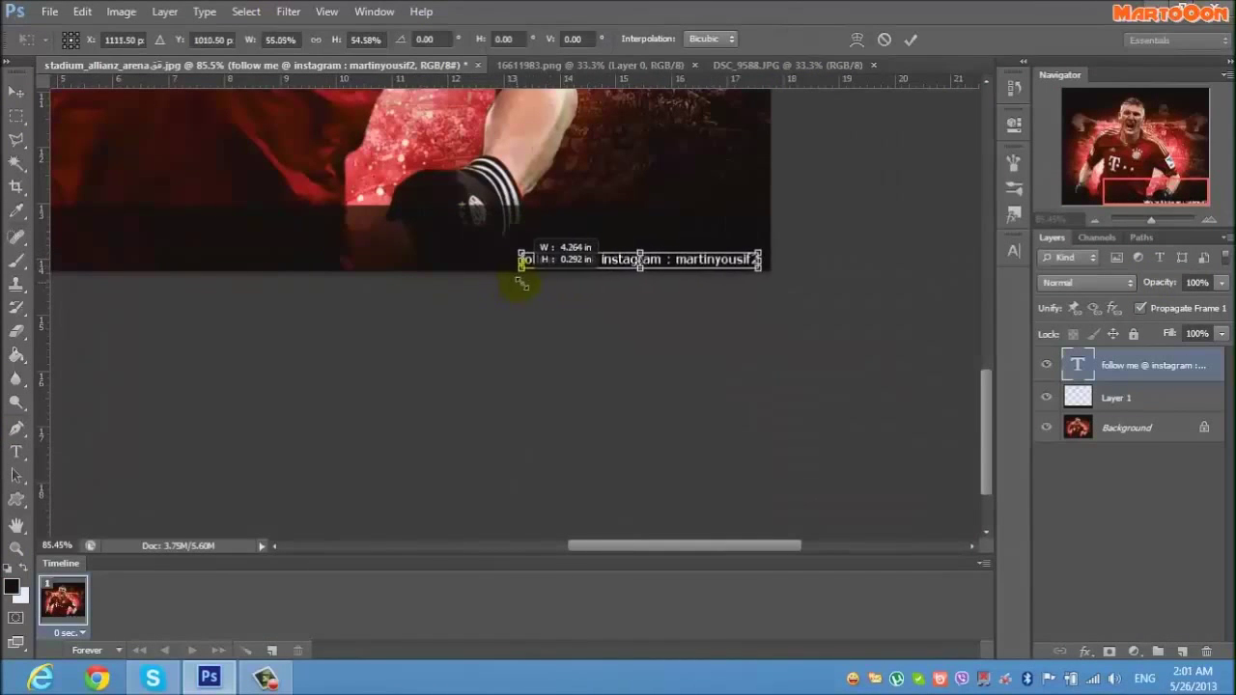
pyautogui.click(910, 39)
# Make the dark bar layer thinner so it sits just behind the caption.
pyautogui.click(1115, 396)
pyautogui.hotkey('ctrl', 't')
pyautogui.moveTo(273, 207); pyautogui.dragTo(275, 236)
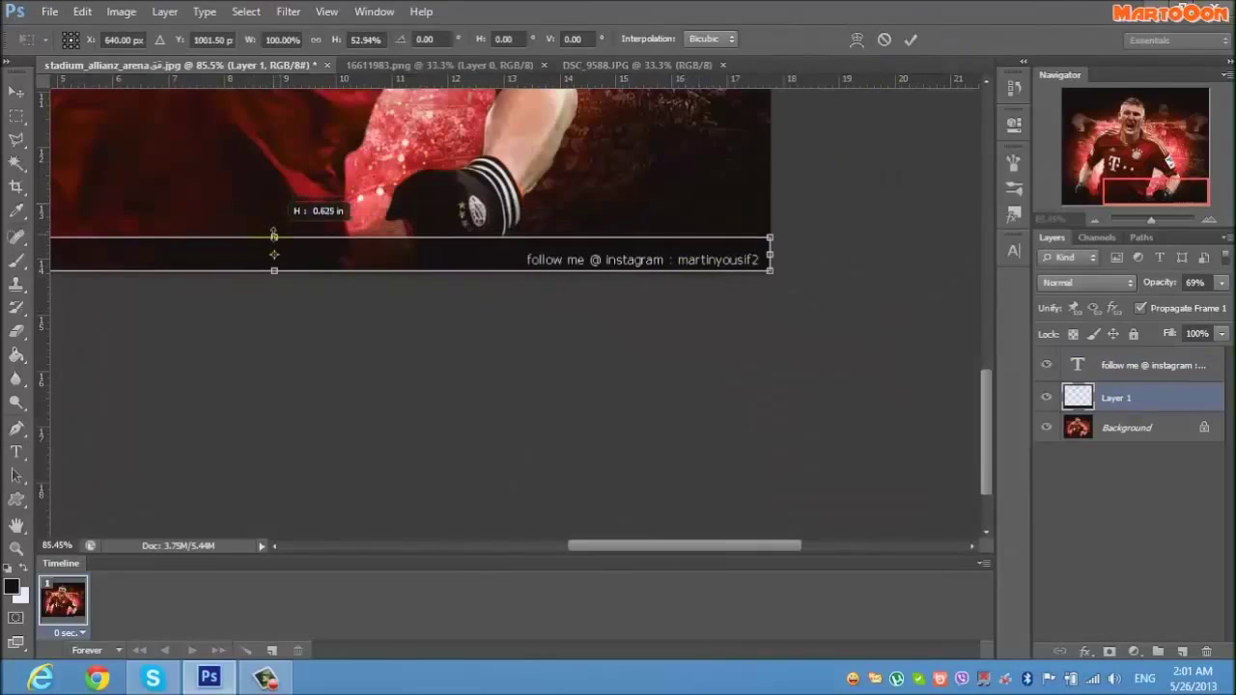
pyautogui.press('Return')
# Open the Instagram_logo.png image from its folder.
pyautogui.hotkey('ctrl', 'o')
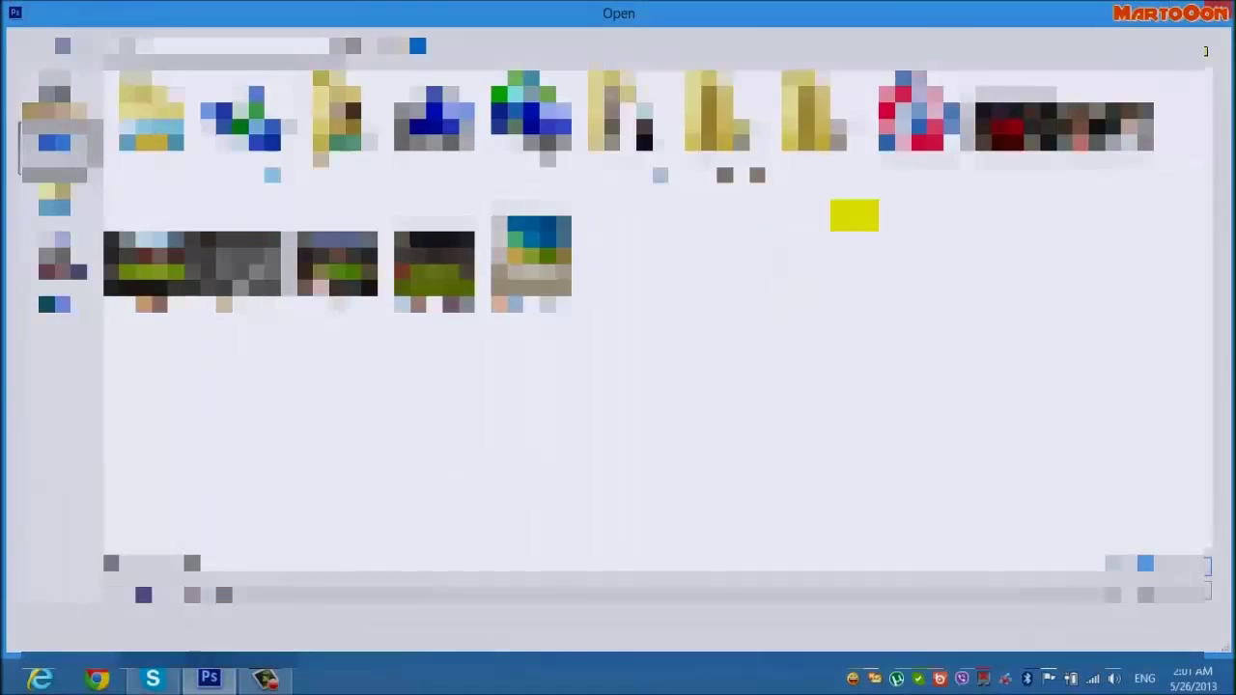
pyautogui.click(410, 160)
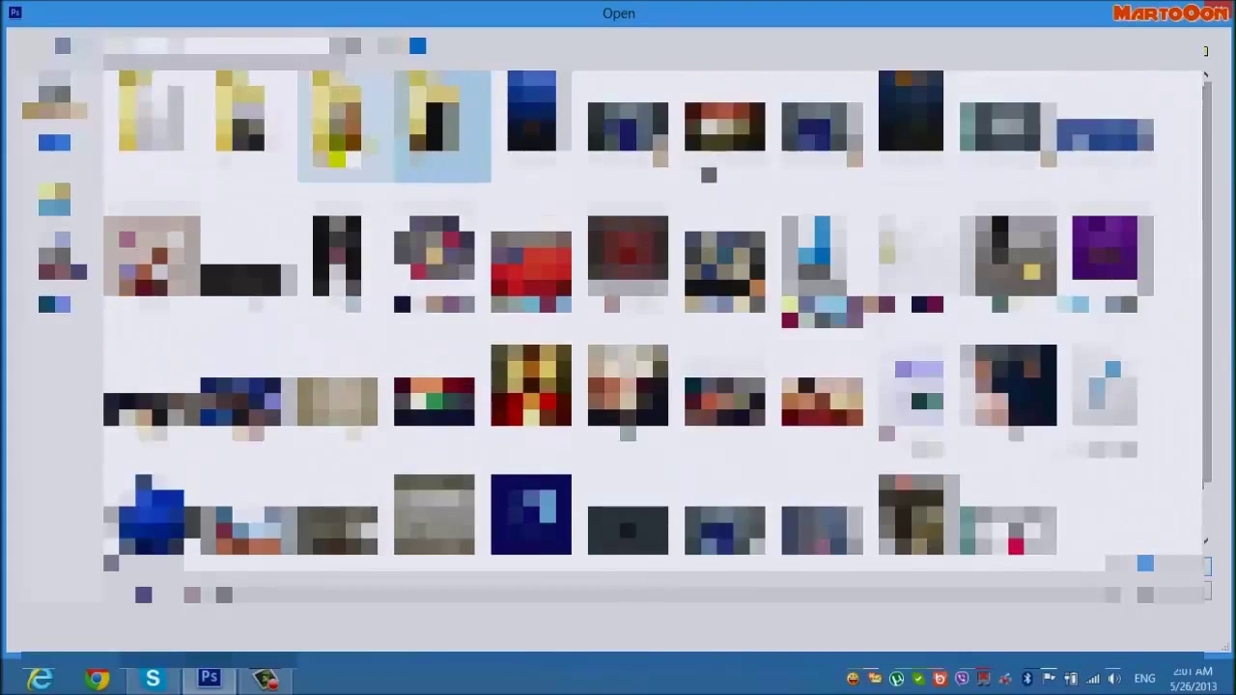
pyautogui.doubleClick(239, 126)
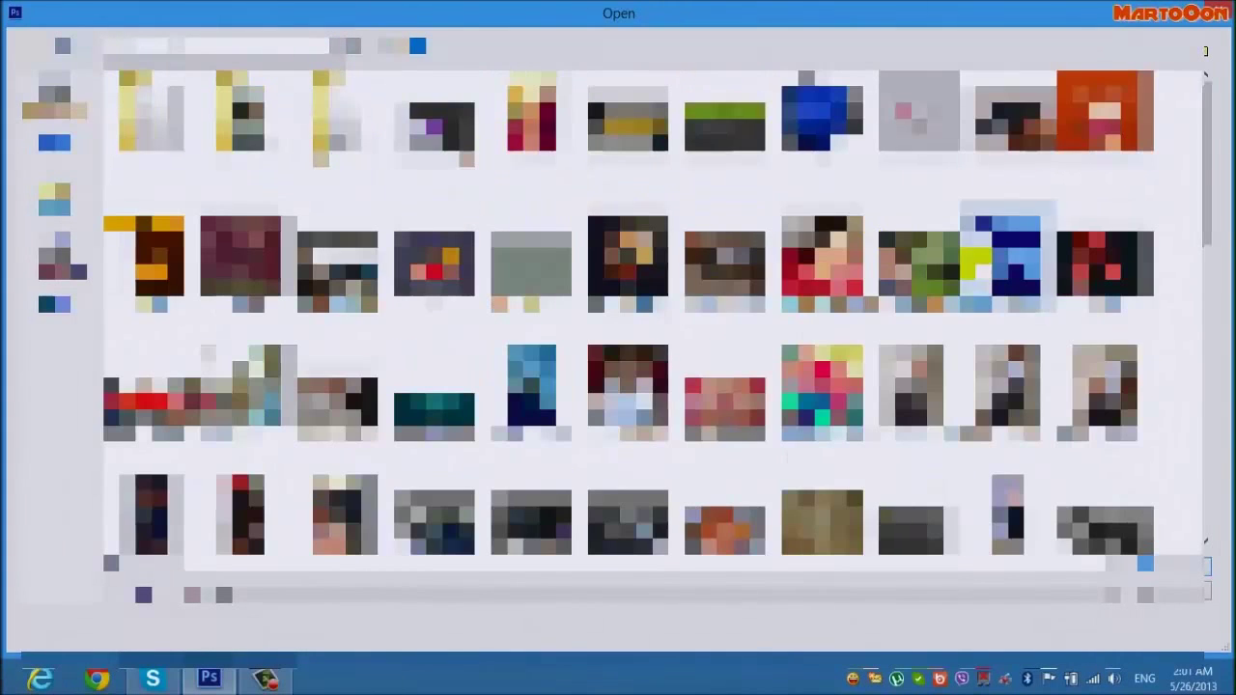
pyautogui.scroll(-3, 1197, 222)
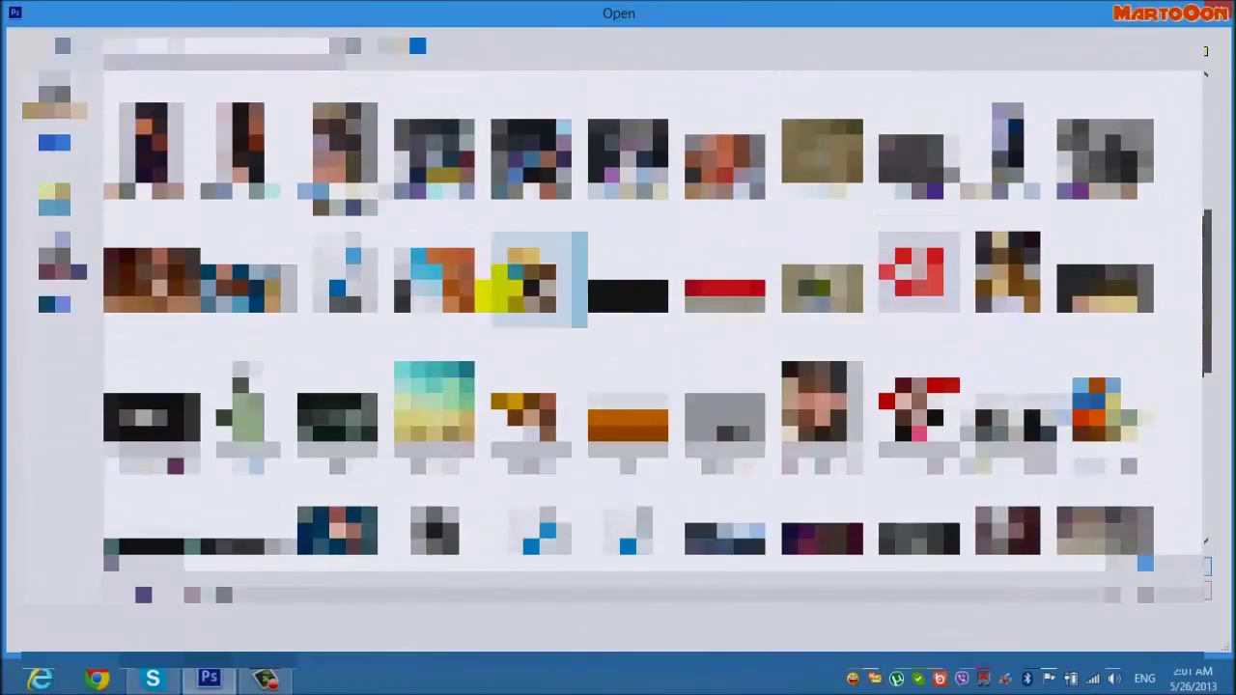
pyautogui.doubleClick(519, 276)
# Drag the Instagram logo into the poster and resize it beside the caption.
pyautogui.moveTo(483, 379)
pyautogui.mouseDown()
pyautogui.moveTo(469, 234)
pyautogui.moveTo(529, 333)
pyautogui.mouseUp()
pyautogui.hotkey('ctrl', 't')
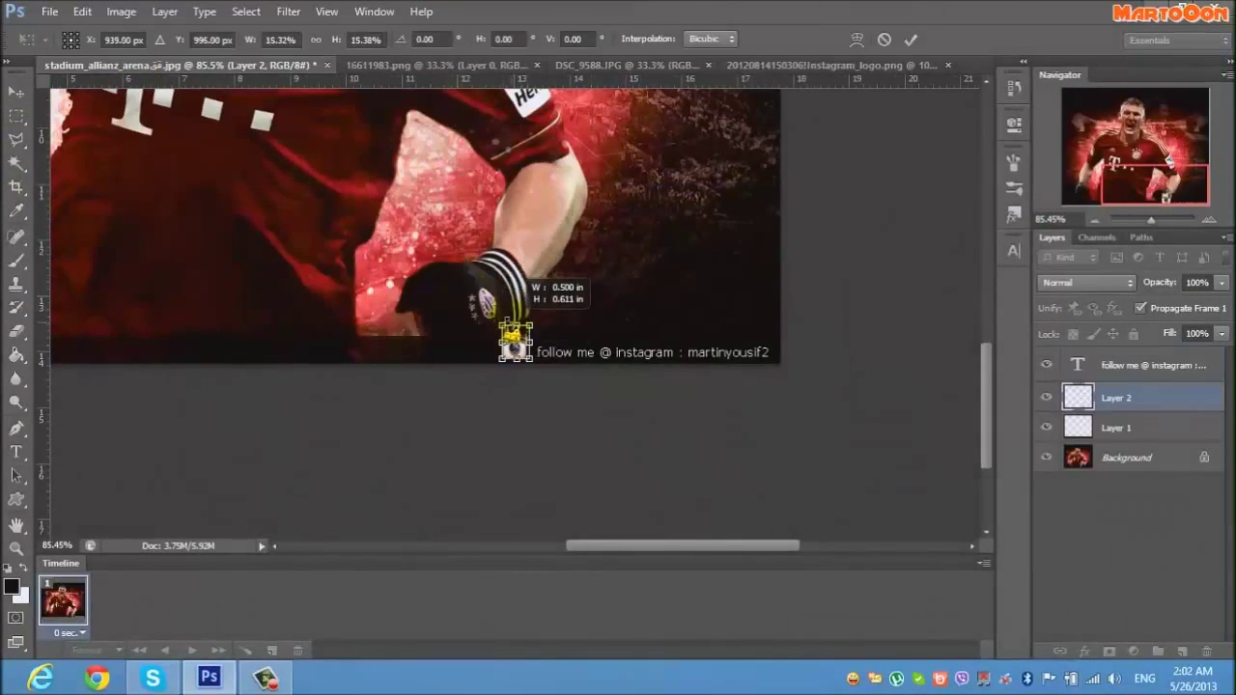
pyautogui.scroll(5, 515, 333)
pyautogui.press('Return')
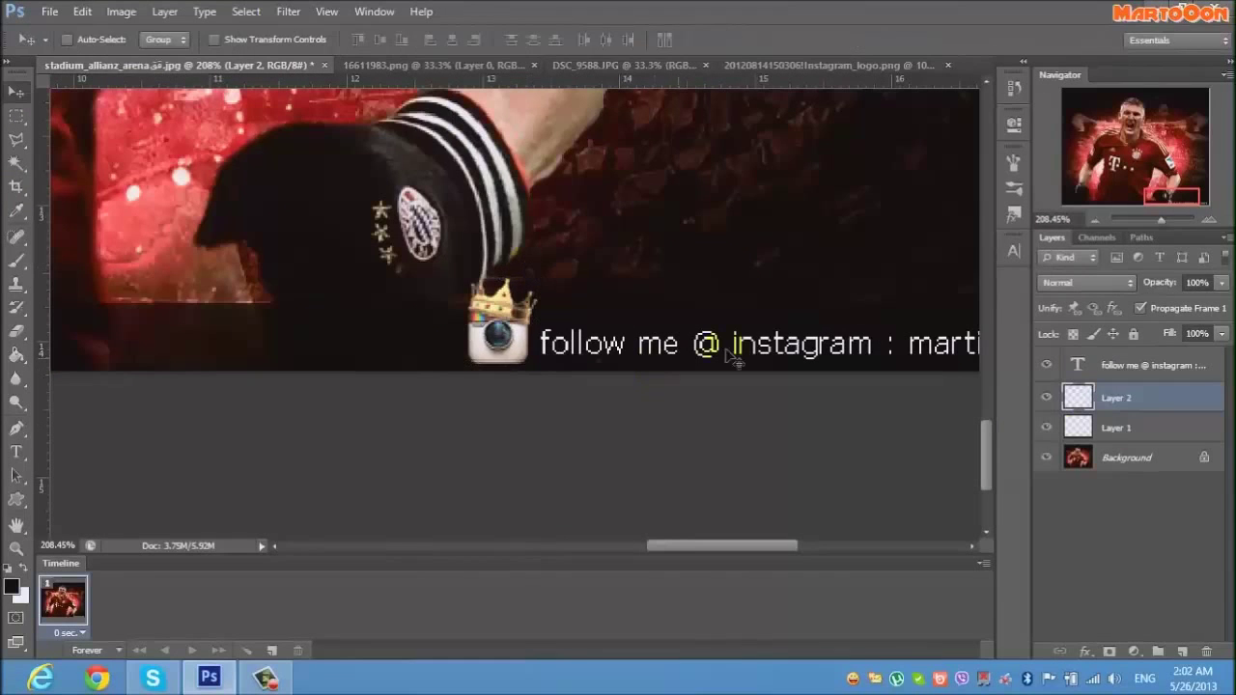
# Nudge the dark bar under the caption, reselect the logo layer, and fit the poster in view.
pyautogui.hotkey('alt', '[')
pyautogui.hotkey('ctrl', 't')
pyautogui.moveTo(404, 287); pyautogui.dragTo(404, 286)
pyautogui.press('Return')
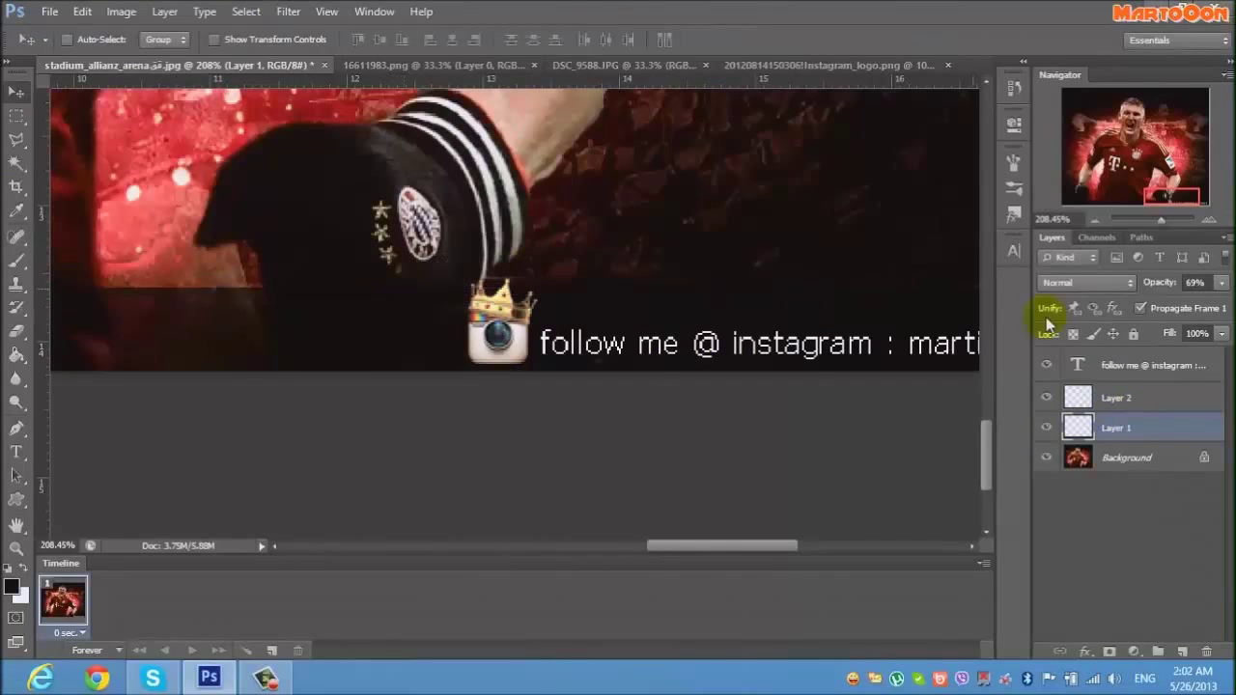
pyautogui.click(1116, 398)
pyautogui.scroll(3, 524, 359)
pyautogui.hotkey('ctrl', '0')
# Save the poster as a JPEG named Bastian-Schweinsteiger-Bayern-Munchen-Wallpaper on the Desktop.
pyautogui.click(50, 11)
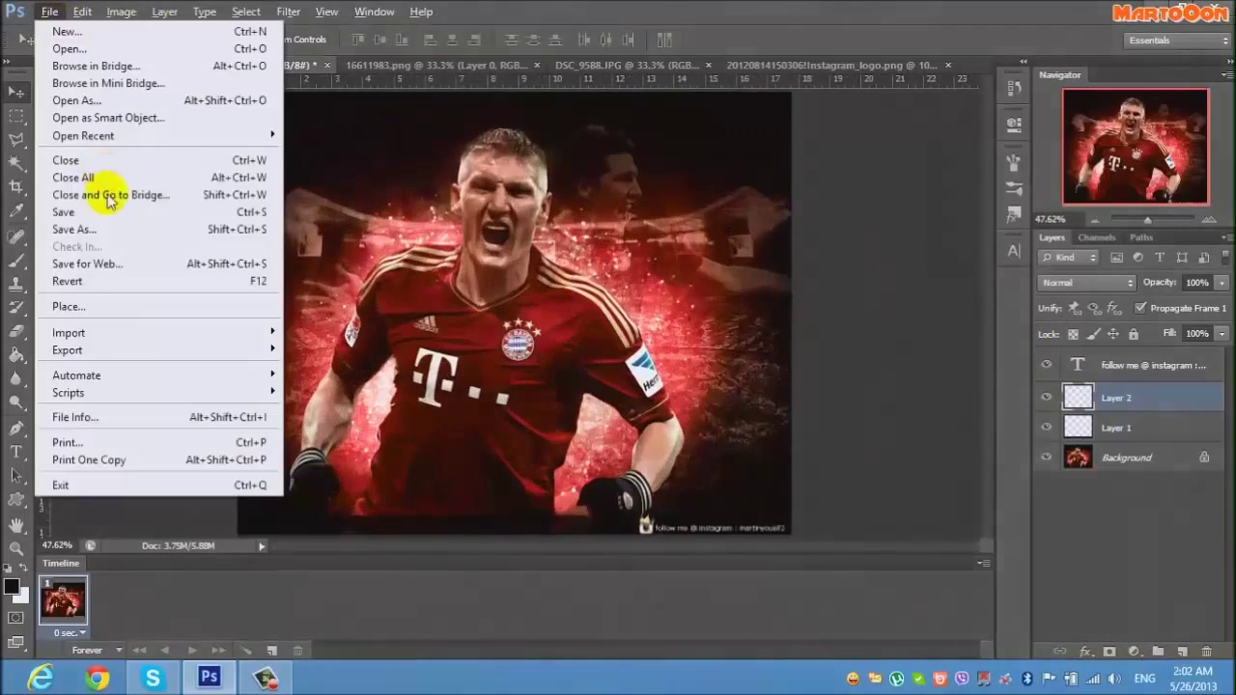
pyautogui.click(87, 226)
pyautogui.click(196, 434)
pyautogui.click(251, 214)
pyautogui.click(1003, 121)
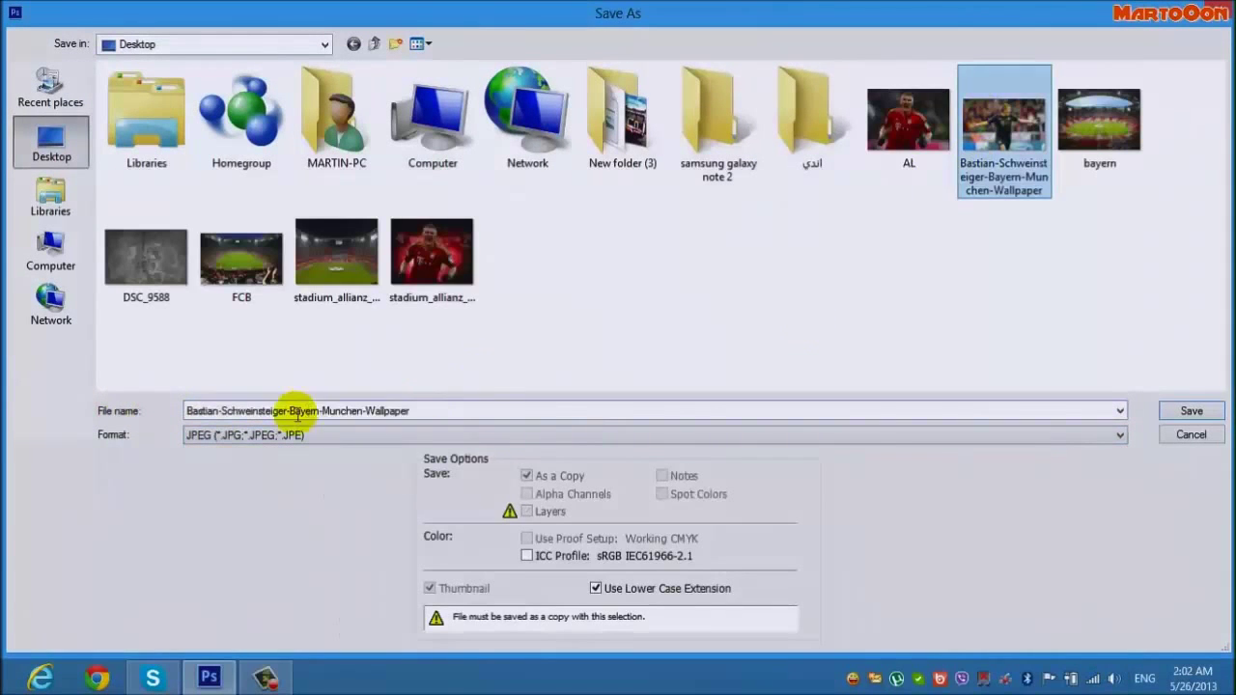
pyautogui.moveTo(410, 411); pyautogui.dragTo(282, 412)
pyautogui.click(447, 411)
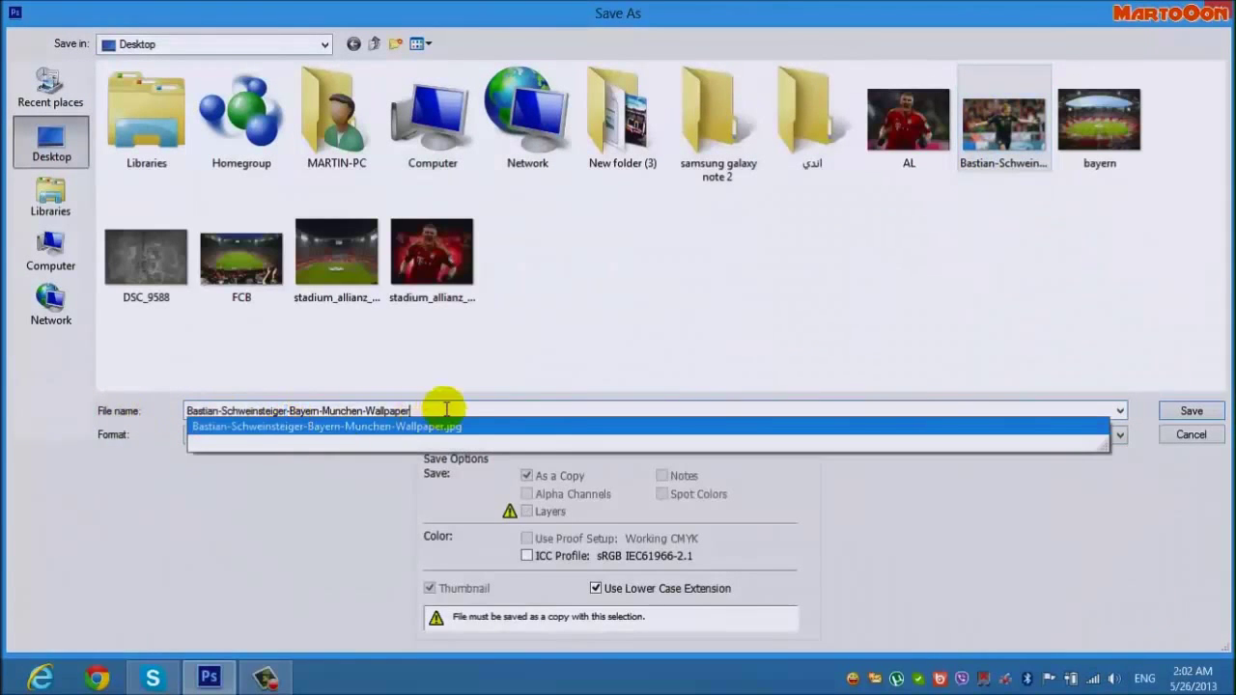
pyautogui.press('BackSpace')
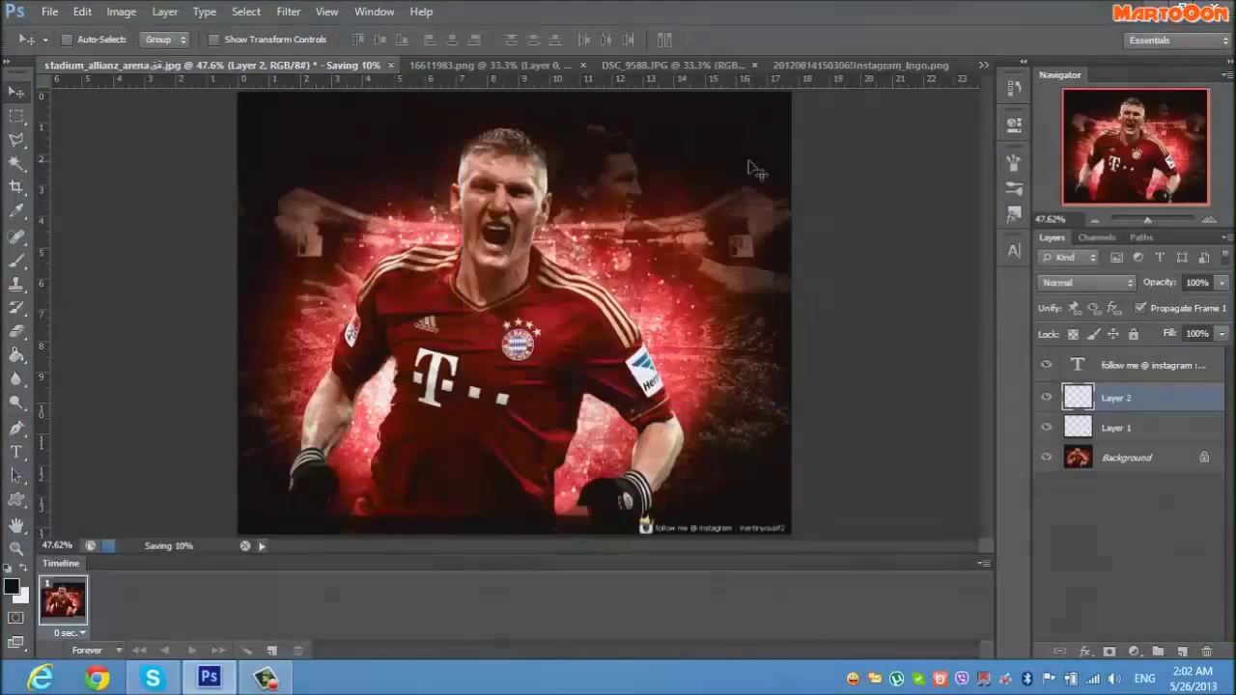